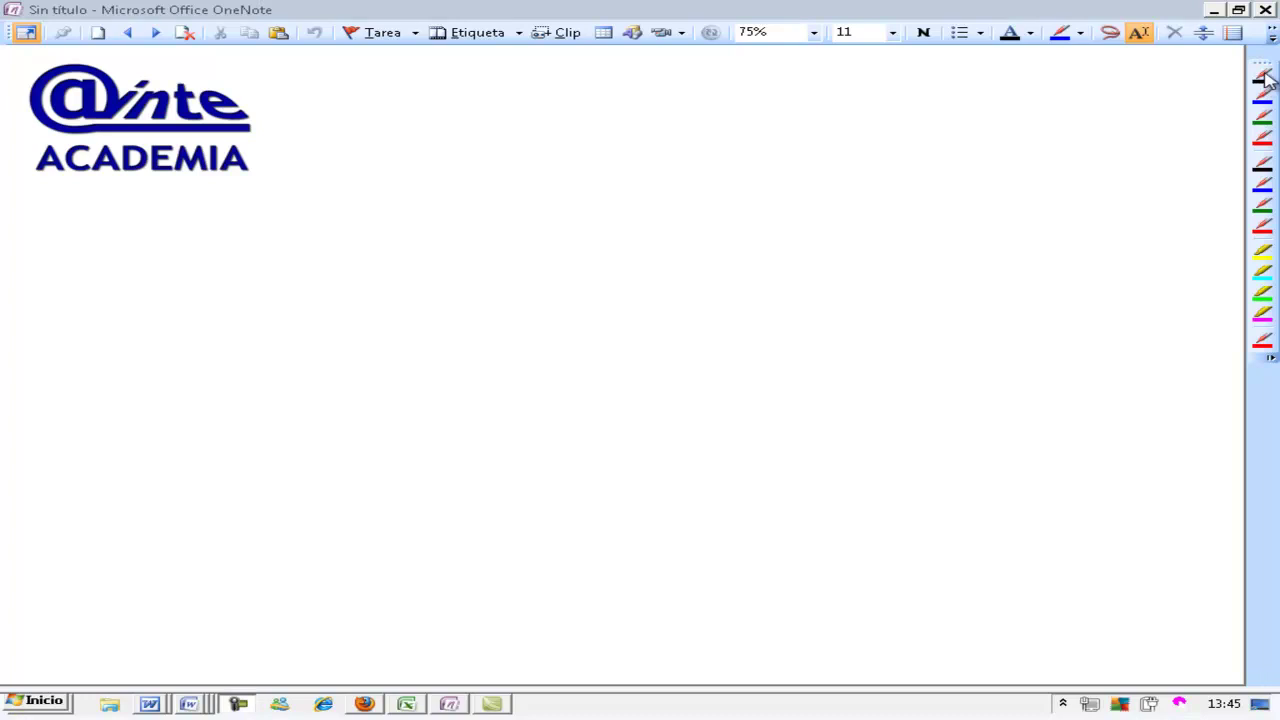
# Handwrite 'LEY DE' in fine black ink at the top of the page, beginning the next word.
pyautogui.click(1262, 78)
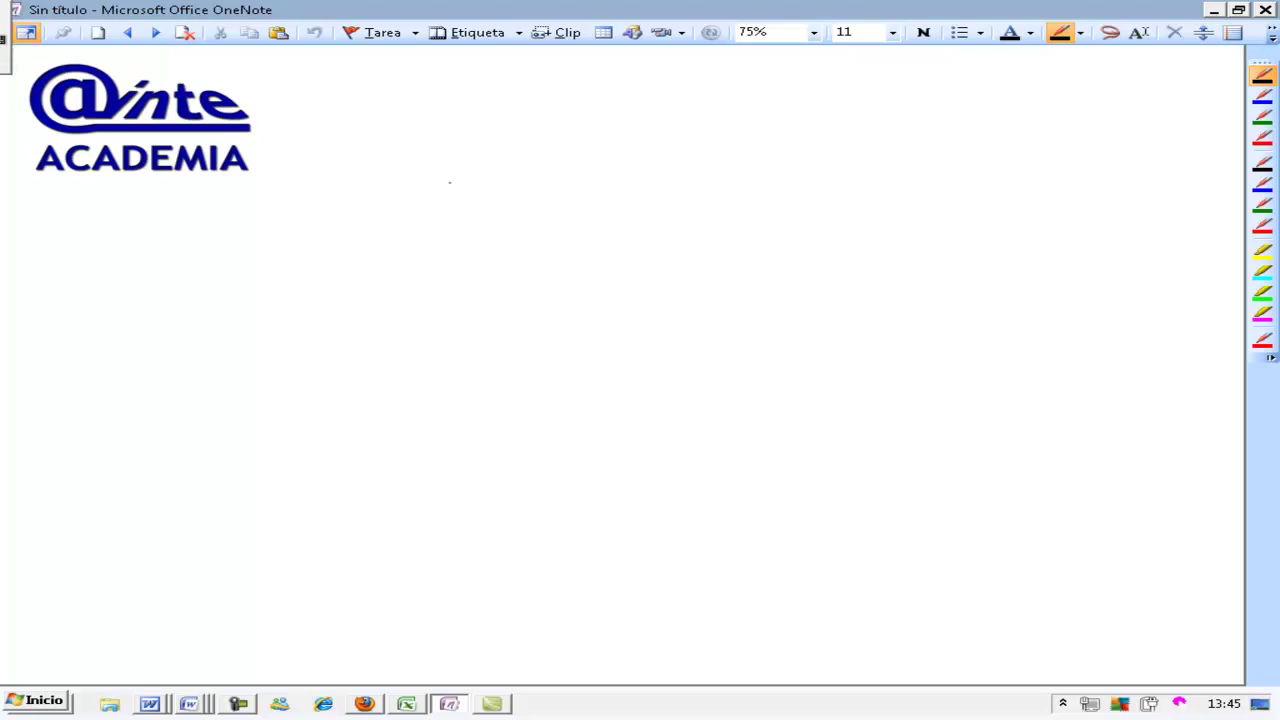
pyautogui.moveTo(336, 100)
pyautogui.mouseDown()
pyautogui.moveTo(350, 128)
pyautogui.moveTo(374, 128)
pyautogui.moveTo(372, 105)
pyautogui.mouseUp()
pyautogui.moveTo(380, 98); pyautogui.dragTo(386, 128)
pyautogui.moveTo(446, 96); pyautogui.dragTo(458, 120)
pyautogui.moveTo(464, 100)
pyautogui.mouseDown()
pyautogui.moveTo(476, 120)
pyautogui.moveTo(476, 100)
pyautogui.moveTo(540, 112)
pyautogui.mouseUp()
pyautogui.moveTo(552, 96)
pyautogui.mouseDown()
pyautogui.moveTo(560, 110)
pyautogui.moveTo(578, 96)
pyautogui.moveTo(584, 108)
pyautogui.mouseUp()
# Continue the heading with 'CONSERVACION DE LA MASA'.
pyautogui.moveTo(600, 94)
pyautogui.mouseDown()
pyautogui.moveTo(601, 114)
pyautogui.moveTo(616, 94)
pyautogui.moveTo(630, 98)
pyautogui.mouseUp()
pyautogui.moveTo(634, 94)
pyautogui.mouseDown()
pyautogui.moveTo(666, 114)
pyautogui.moveTo(635, 117)
pyautogui.moveTo(684, 112)
pyautogui.mouseUp()
pyautogui.moveTo(700, 94)
pyautogui.mouseDown()
pyautogui.moveTo(700, 112)
pyautogui.moveTo(740, 92)
pyautogui.moveTo(794, 104)
pyautogui.mouseUp()
pyautogui.moveTo(804, 90)
pyautogui.mouseDown()
pyautogui.moveTo(816, 104)
pyautogui.moveTo(816, 86)
pyautogui.mouseUp()
pyautogui.click(876, 98)
pyautogui.moveTo(804, 96); pyautogui.dragTo(882, 104)
pyautogui.moveTo(884, 104); pyautogui.dragTo(1010, 102)
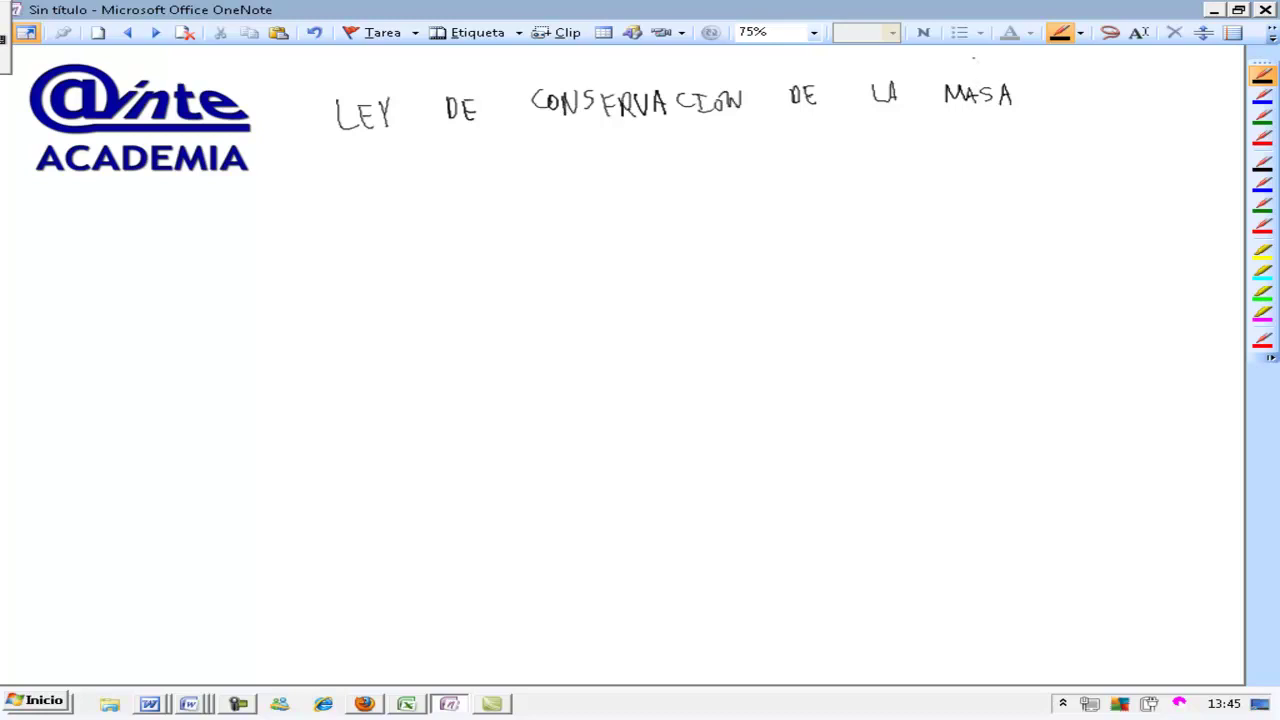
# Write '30 g Coca +' in blue ink under the heading.
pyautogui.click(1262, 96)
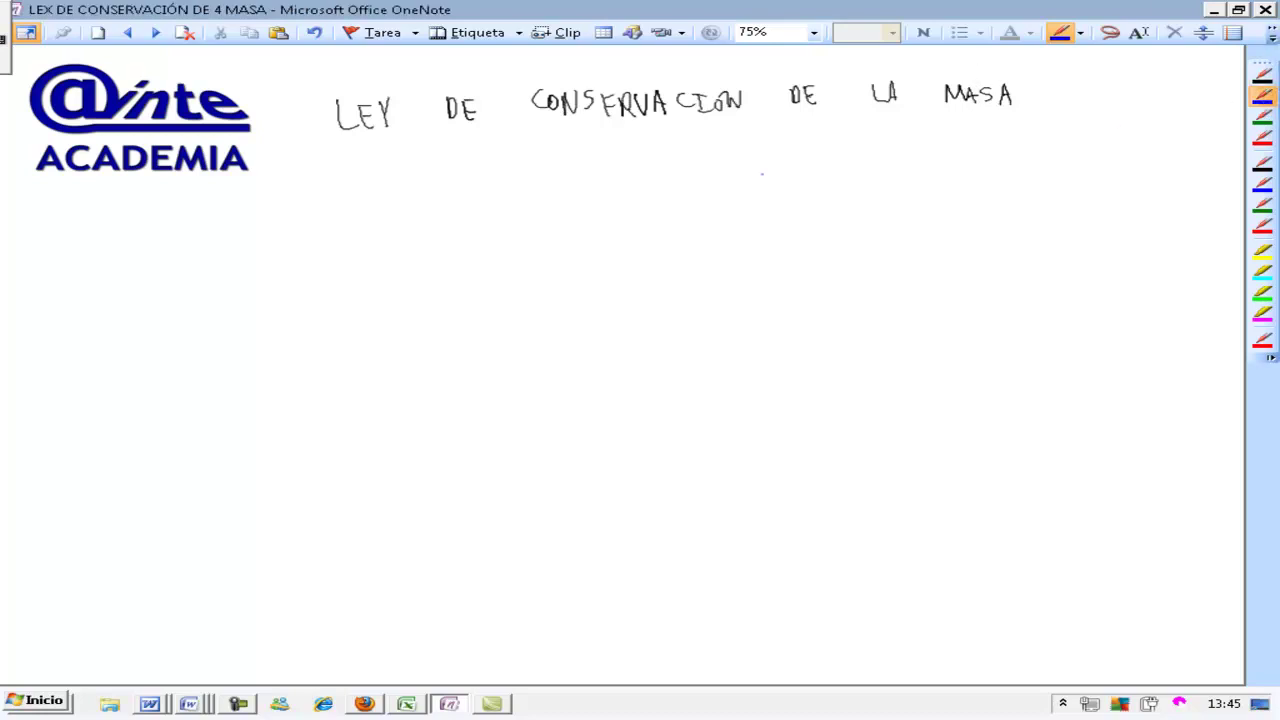
pyautogui.moveTo(447, 177)
pyautogui.mouseDown()
pyautogui.moveTo(463, 193)
pyautogui.moveTo(451, 209)
pyautogui.mouseUp()
pyautogui.moveTo(486, 180)
pyautogui.mouseDown()
pyautogui.moveTo(505, 186)
pyautogui.moveTo(488, 178)
pyautogui.mouseUp()
pyautogui.moveTo(540, 193); pyautogui.dragTo(539, 240)
pyautogui.moveTo(597, 176); pyautogui.dragTo(600, 197)
pyautogui.moveTo(606, 187); pyautogui.dragTo(642, 196)
pyautogui.moveTo(668, 179)
pyautogui.mouseDown()
pyautogui.moveTo(668, 200)
pyautogui.moveTo(680, 188)
pyautogui.moveTo(744, 190)
pyautogui.moveTo(751, 164)
pyautogui.moveTo(778, 214)
pyautogui.mouseUp()
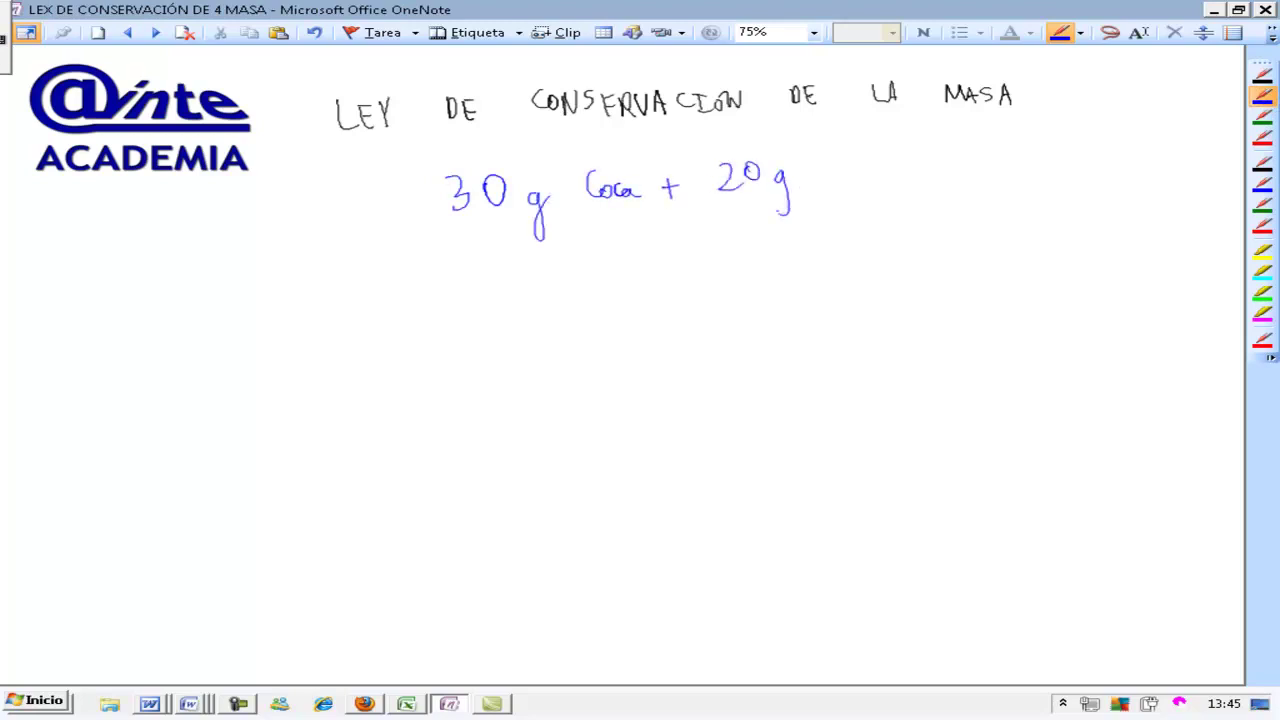
# Complete the example with '20 g Whiskey → 50 g'.
pyautogui.moveTo(826, 158)
pyautogui.mouseDown()
pyautogui.moveTo(872, 182)
pyautogui.moveTo(906, 176)
pyautogui.moveTo(924, 218)
pyautogui.mouseUp()
pyautogui.click(994, 186)
pyautogui.moveTo(962, 176); pyautogui.dragTo(986, 176)
pyautogui.moveTo(976, 168)
pyautogui.mouseDown()
pyautogui.moveTo(1014, 180)
pyautogui.moveTo(1054, 148)
pyautogui.moveTo(1084, 212)
pyautogui.mouseUp()
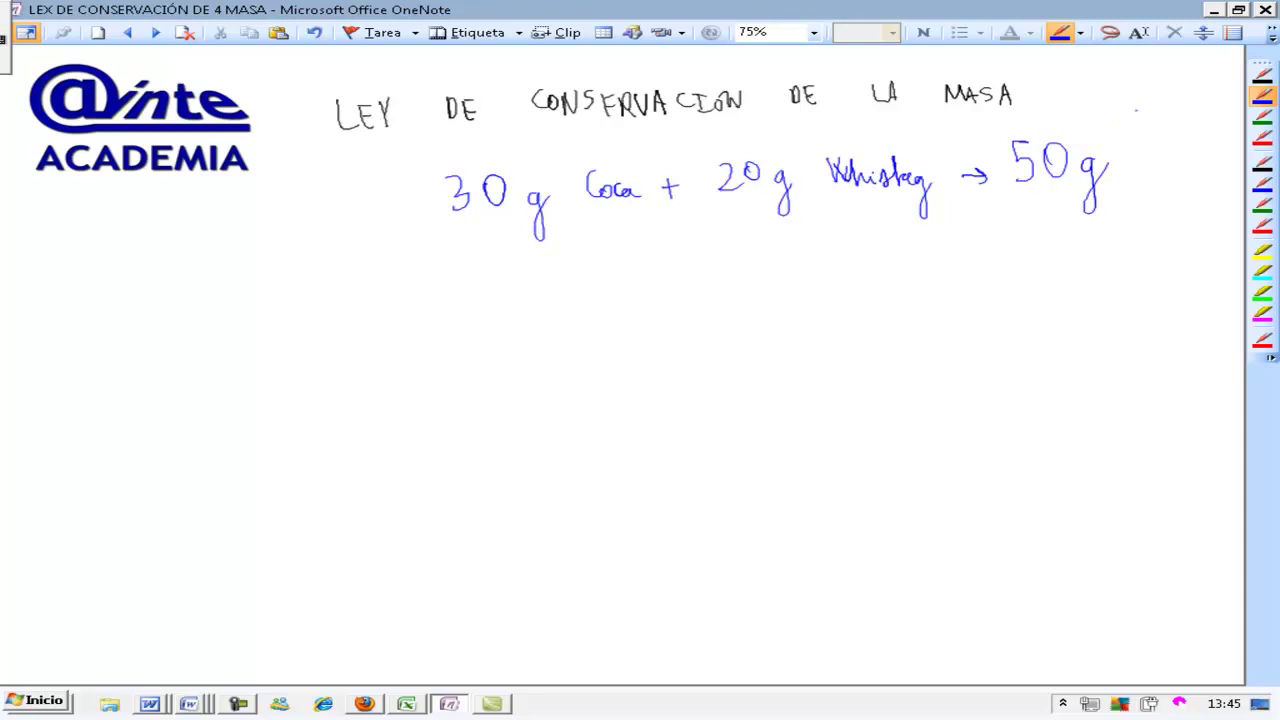
# Start a new line with 'Combustión' in blue ink.
pyautogui.click(1261, 80)
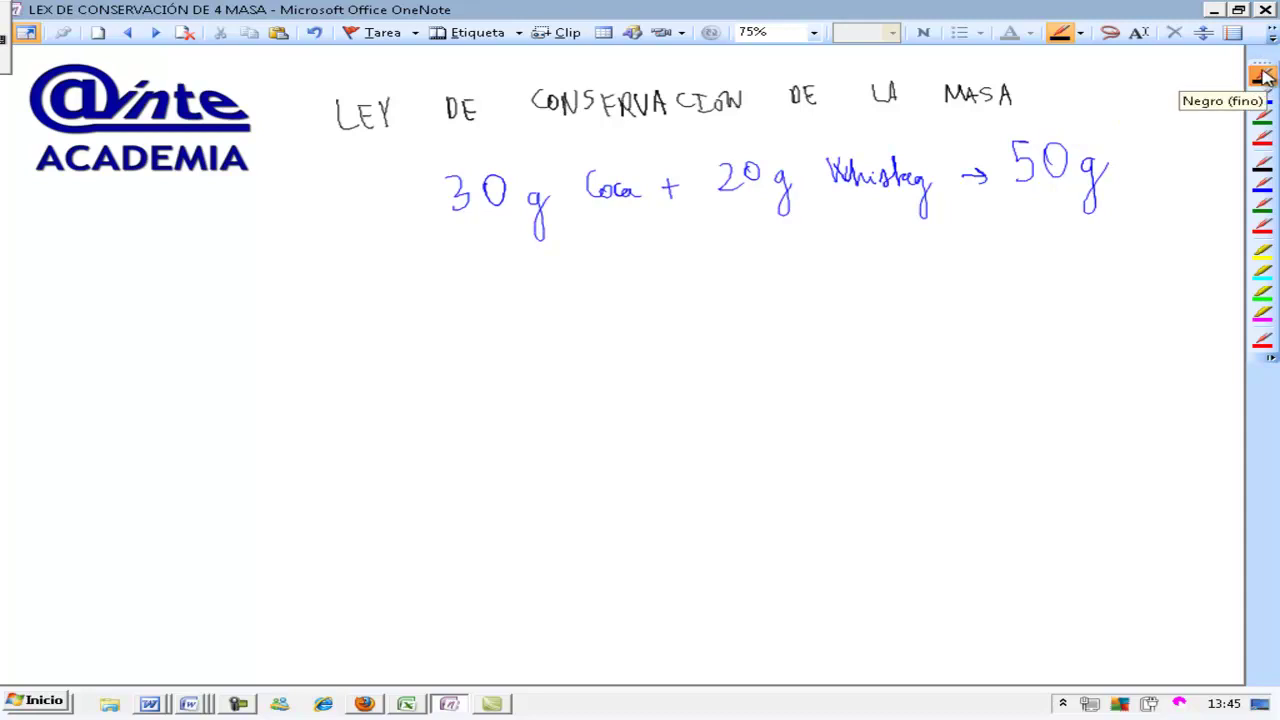
pyautogui.click(1262, 97)
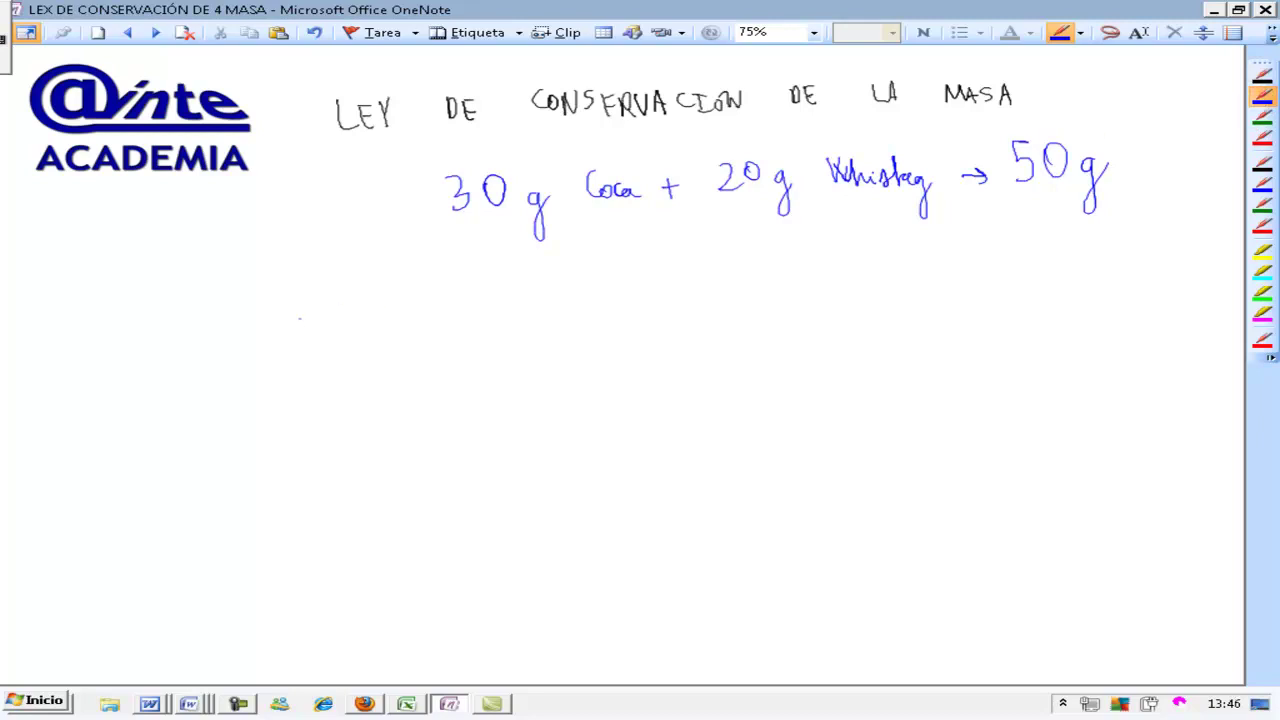
pyautogui.moveTo(314, 280)
pyautogui.mouseDown()
pyautogui.moveTo(310, 312)
pyautogui.moveTo(412, 300)
pyautogui.moveTo(428, 312)
pyautogui.mouseUp()
pyautogui.moveTo(420, 280)
pyautogui.mouseDown()
pyautogui.moveTo(454, 310)
pyautogui.moveTo(530, 291)
pyautogui.mouseUp()
# Accent 'Combustión' and write '⇒ Madera +' after it.
pyautogui.click(525, 297)
pyautogui.moveTo(505, 300); pyautogui.dragTo(530, 300)
pyautogui.moveTo(524, 285); pyautogui.dragTo(524, 306)
pyautogui.moveTo(600, 258)
pyautogui.mouseDown()
pyautogui.moveTo(600, 300)
pyautogui.moveTo(624, 292)
pyautogui.mouseUp()
pyautogui.moveTo(622, 286); pyautogui.dragTo(672, 292)
pyautogui.moveTo(676, 286); pyautogui.dragTo(734, 298)
pyautogui.moveTo(724, 288); pyautogui.dragTo(744, 287)
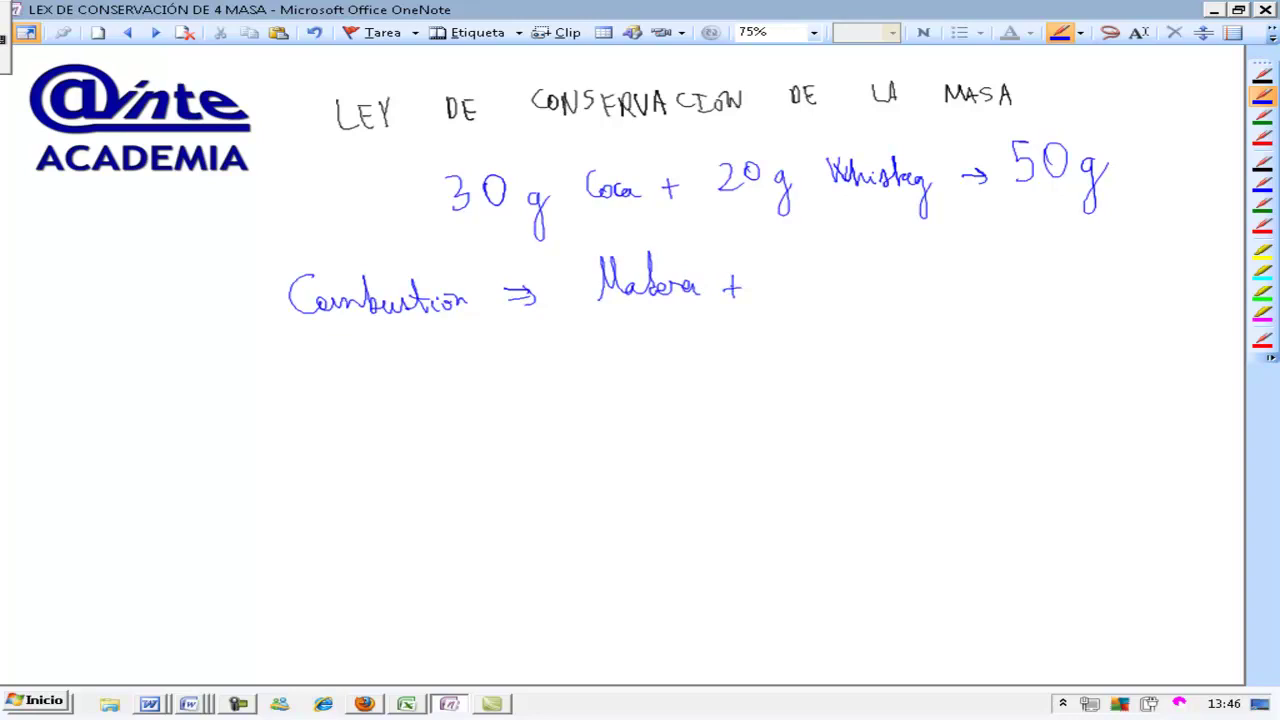
# Finish the reaction with 'O₂ → Cenita + CO₂ + H₂O'.
pyautogui.moveTo(784, 268)
pyautogui.mouseDown()
pyautogui.moveTo(796, 257)
pyautogui.moveTo(823, 292)
pyautogui.moveTo(894, 272)
pyautogui.mouseUp()
pyautogui.moveTo(881, 266); pyautogui.dragTo(881, 279)
pyautogui.moveTo(930, 258); pyautogui.dragTo(982, 282)
pyautogui.moveTo(974, 268); pyautogui.dragTo(1008, 278)
pyautogui.moveTo(1020, 260)
pyautogui.mouseDown()
pyautogui.moveTo(1020, 278)
pyautogui.moveTo(1062, 280)
pyautogui.moveTo(1078, 258)
pyautogui.mouseUp()
pyautogui.moveTo(1086, 268); pyautogui.dragTo(1112, 280)
pyautogui.moveTo(1100, 270); pyautogui.dragTo(1154, 280)
pyautogui.moveTo(1158, 266)
pyautogui.mouseDown()
pyautogui.moveTo(1168, 276)
pyautogui.moveTo(1184, 261)
pyautogui.mouseUp()
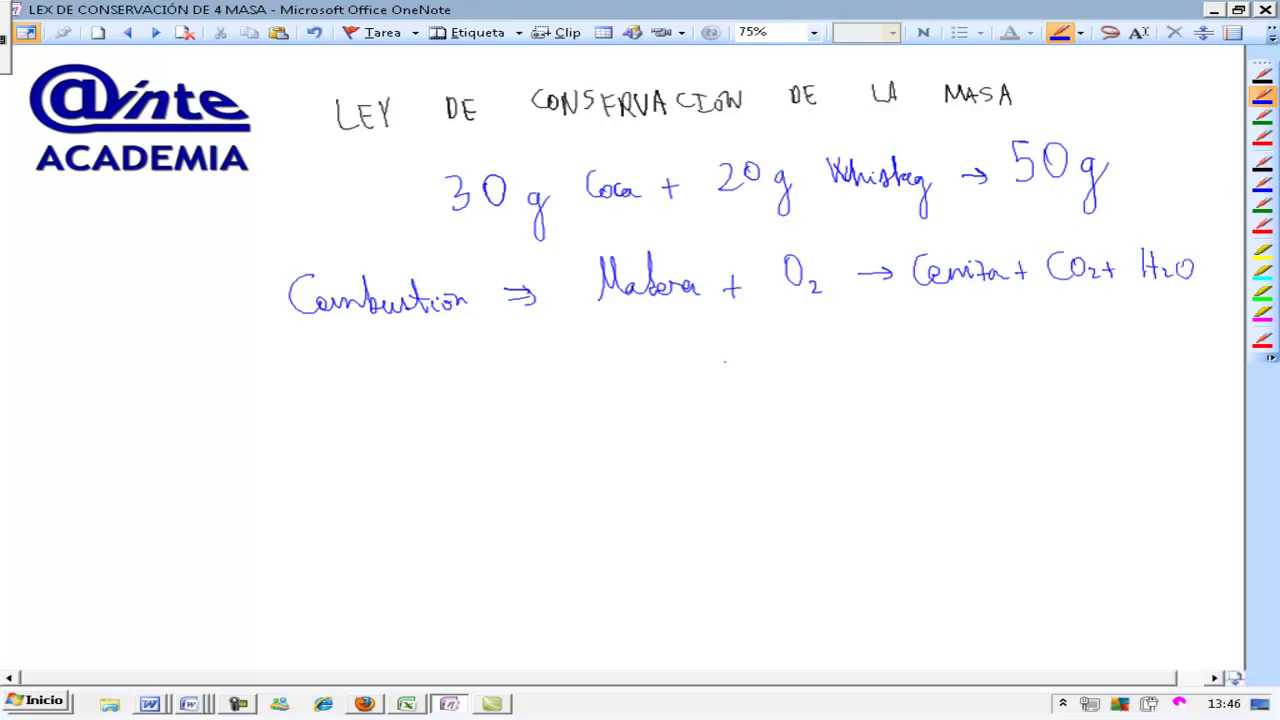
# Write the masses 50g, 10g, 5g, 30g and 25 under each term.
pyautogui.moveTo(636, 324)
pyautogui.mouseDown()
pyautogui.moveTo(626, 346)
pyautogui.moveTo(658, 327)
pyautogui.moveTo(682, 362)
pyautogui.mouseUp()
pyautogui.moveTo(790, 318); pyautogui.dragTo(797, 336)
pyautogui.moveTo(806, 317); pyautogui.dragTo(832, 368)
pyautogui.moveTo(946, 306)
pyautogui.mouseDown()
pyautogui.moveTo(944, 330)
pyautogui.moveTo(972, 358)
pyautogui.mouseUp()
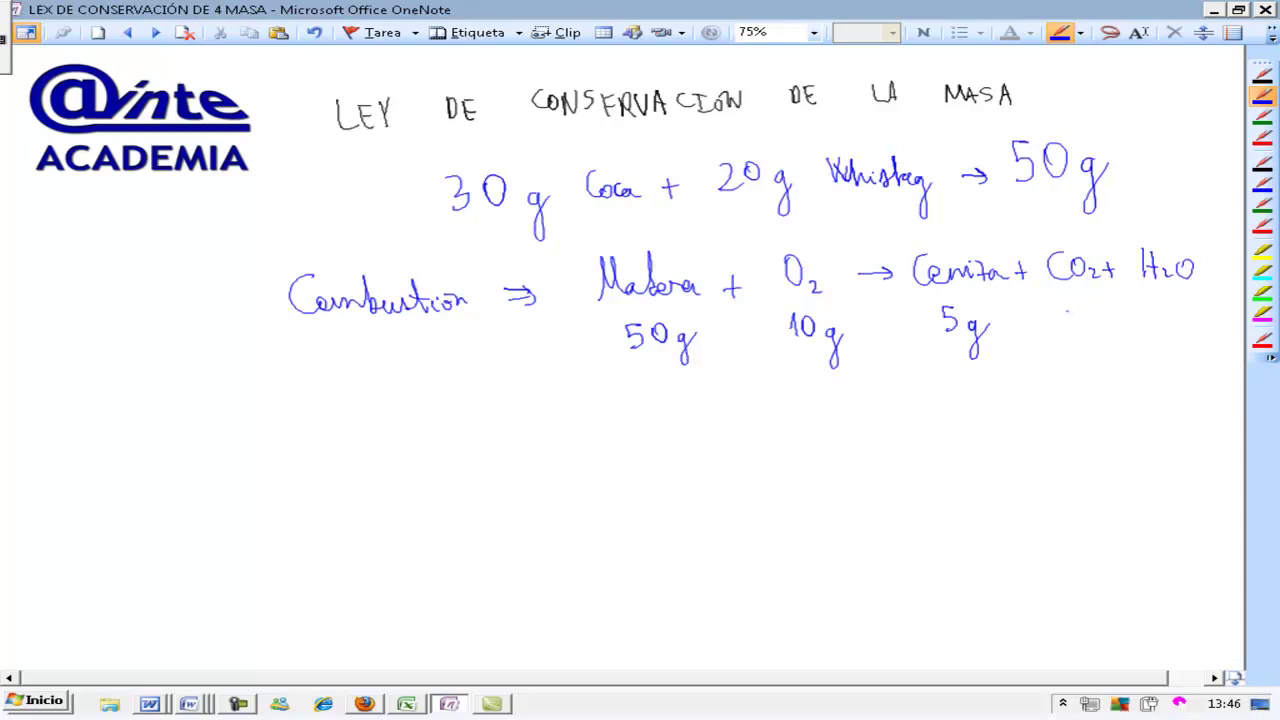
pyautogui.moveTo(1068, 312)
pyautogui.mouseDown()
pyautogui.moveTo(1072, 332)
pyautogui.moveTo(1086, 316)
pyautogui.moveTo(1106, 350)
pyautogui.mouseUp()
pyautogui.moveTo(1157, 306); pyautogui.dragTo(1198, 348)
# In red ink, circle CO₂ + H₂O with their masses and write 'Se va en forma de gas' below.
pyautogui.click(1262, 138)
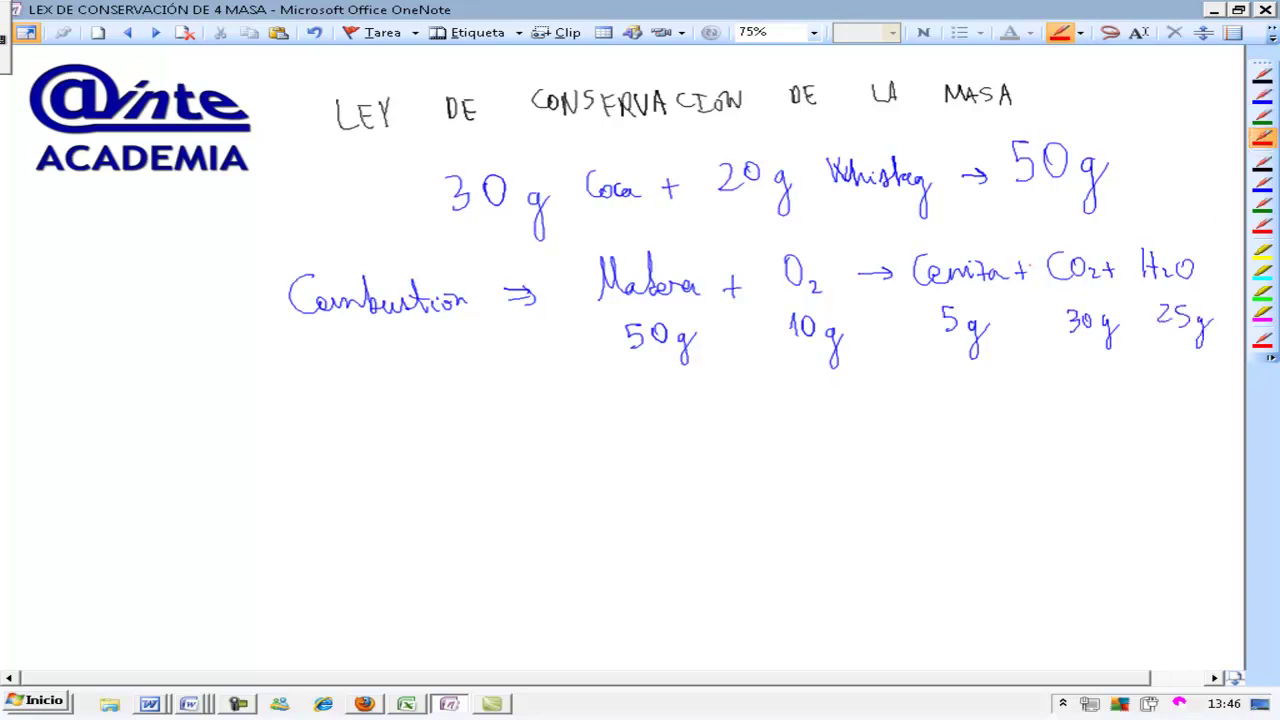
pyautogui.moveTo(1096, 233); pyautogui.dragTo(1076, 238)
pyautogui.moveTo(1058, 380)
pyautogui.mouseDown()
pyautogui.moveTo(1048, 398)
pyautogui.moveTo(1190, 388)
pyautogui.mouseUp()
pyautogui.moveTo(1068, 410)
pyautogui.mouseDown()
pyautogui.moveTo(1060, 468)
pyautogui.moveTo(1084, 436)
pyautogui.moveTo(1148, 434)
pyautogui.mouseUp()
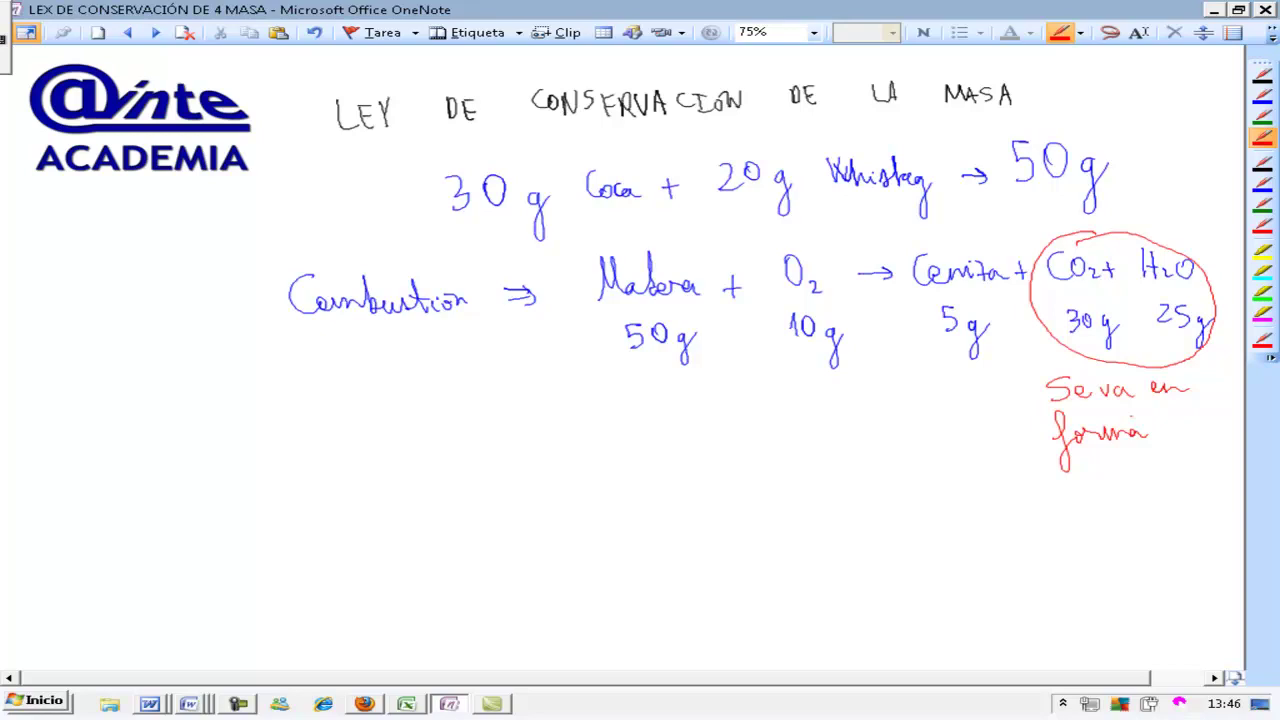
pyautogui.moveTo(1192, 428); pyautogui.dragTo(1190, 440)
pyautogui.moveTo(1196, 436); pyautogui.dragTo(1204, 438)
pyautogui.moveTo(1113, 478)
pyautogui.mouseDown()
pyautogui.moveTo(1116, 520)
pyautogui.moveTo(1146, 490)
pyautogui.mouseUp()
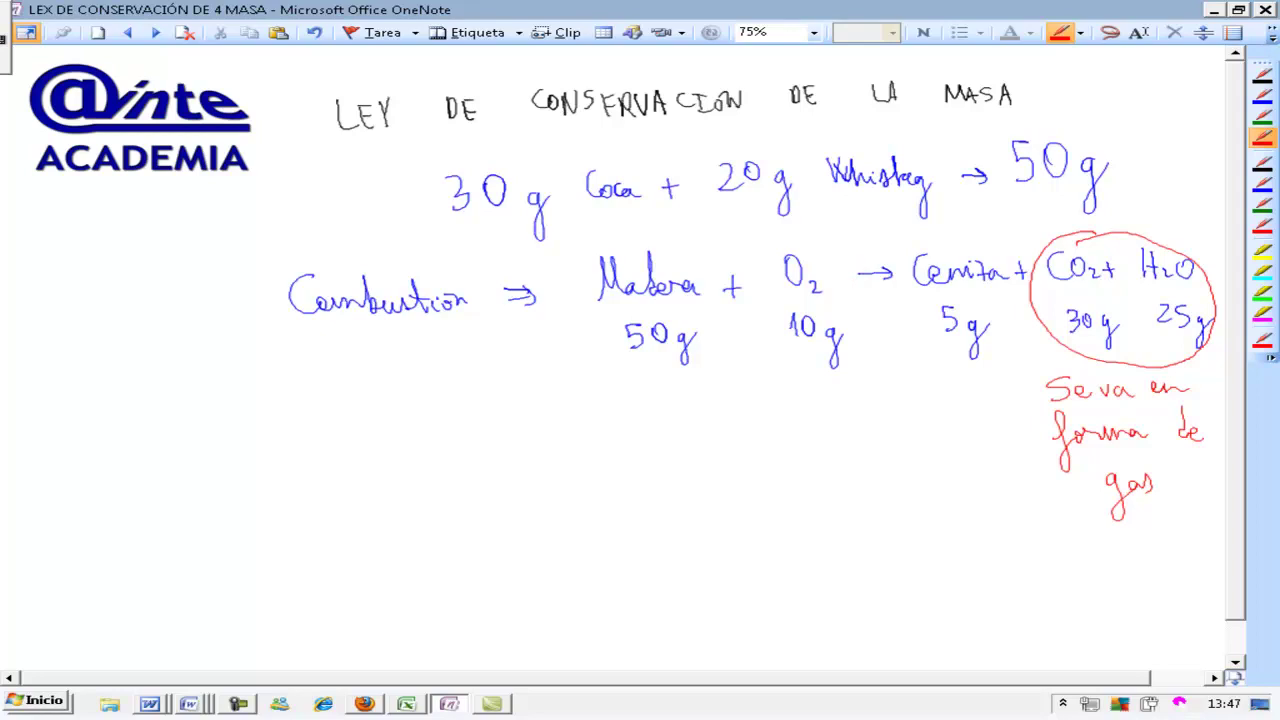
# Handwrite 'LEY DE LAS' in black ink below the combustion example.
pyautogui.click(1262, 75)
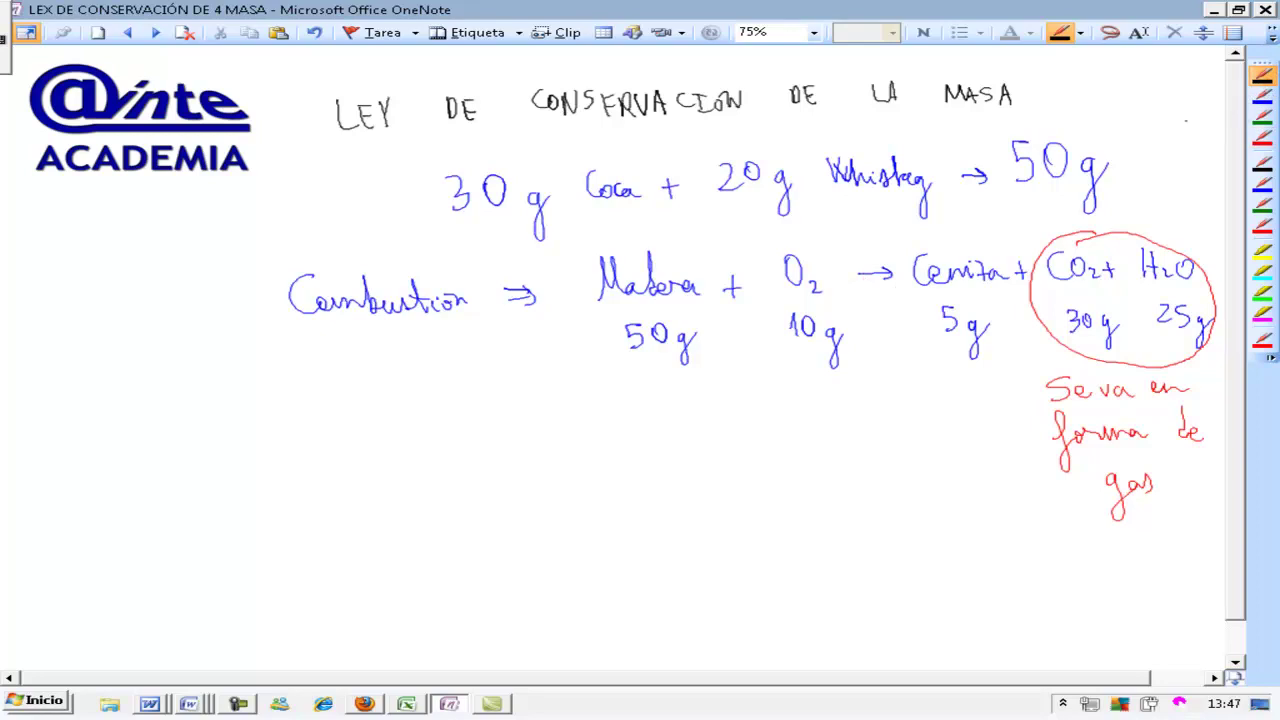
pyautogui.moveTo(82, 418)
pyautogui.mouseDown()
pyautogui.moveTo(102, 440)
pyautogui.moveTo(126, 440)
pyautogui.mouseUp()
pyautogui.moveTo(134, 412)
pyautogui.mouseDown()
pyautogui.moveTo(126, 428)
pyautogui.moveTo(258, 434)
pyautogui.moveTo(278, 422)
pyautogui.moveTo(272, 442)
pyautogui.mouseUp()
pyautogui.moveTo(334, 412)
pyautogui.mouseDown()
pyautogui.moveTo(334, 438)
pyautogui.moveTo(334, 424)
pyautogui.mouseUp()
pyautogui.moveTo(354, 412)
pyautogui.mouseDown()
pyautogui.moveTo(354, 436)
pyautogui.moveTo(370, 432)
pyautogui.mouseUp()
pyautogui.moveTo(380, 408); pyautogui.dragTo(394, 432)
# Continue the heading with 'PROPORCIONES CONSTANTES'.
pyautogui.moveTo(394, 408)
pyautogui.mouseDown()
pyautogui.moveTo(396, 420)
pyautogui.moveTo(408, 412)
pyautogui.mouseUp()
pyautogui.moveTo(424, 408)
pyautogui.mouseDown()
pyautogui.moveTo(424, 426)
pyautogui.moveTo(452, 430)
pyautogui.mouseUp()
pyautogui.moveTo(464, 412); pyautogui.dragTo(470, 430)
pyautogui.moveTo(486, 412)
pyautogui.mouseDown()
pyautogui.moveTo(512, 410)
pyautogui.moveTo(524, 430)
pyautogui.mouseUp()
pyautogui.moveTo(598, 408)
pyautogui.mouseDown()
pyautogui.moveTo(598, 426)
pyautogui.moveTo(610, 410)
pyautogui.mouseUp()
pyautogui.moveTo(622, 428)
pyautogui.mouseDown()
pyautogui.moveTo(634, 406)
pyautogui.moveTo(636, 426)
pyautogui.moveTo(660, 428)
pyautogui.moveTo(668, 408)
pyautogui.mouseUp()
pyautogui.moveTo(670, 428)
pyautogui.mouseDown()
pyautogui.moveTo(704, 402)
pyautogui.moveTo(716, 424)
pyautogui.mouseUp()
pyautogui.moveTo(726, 406); pyautogui.dragTo(738, 428)
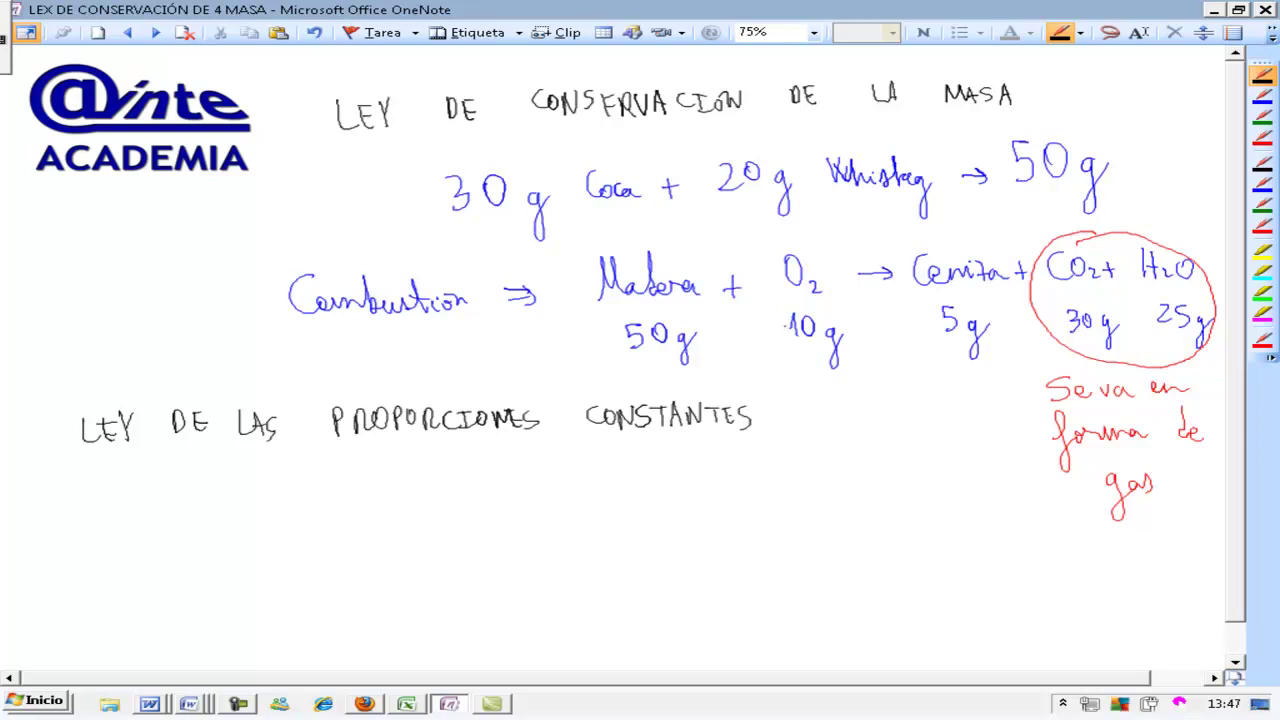
# Write '1 cuadro + 2 ruedas → 1 bici' in blue beneath the proportions heading.
pyautogui.click(1262, 95)
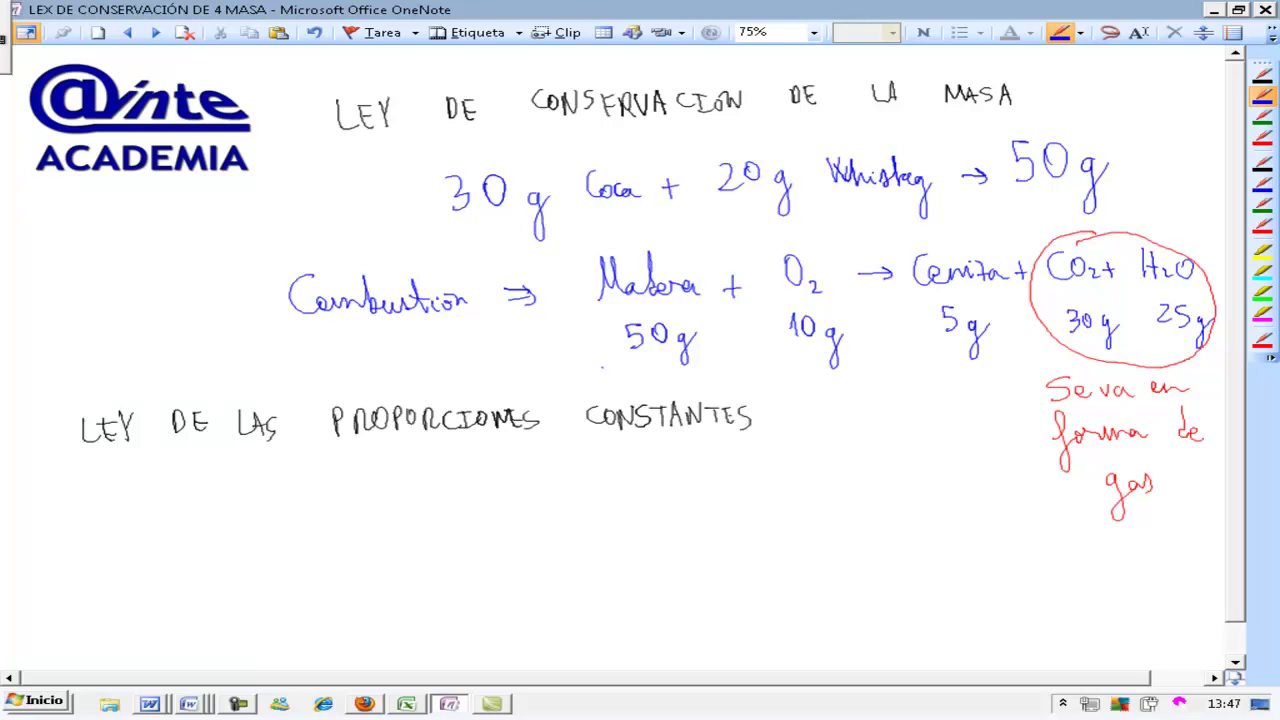
pyautogui.scroll(-1, 1240, 410)
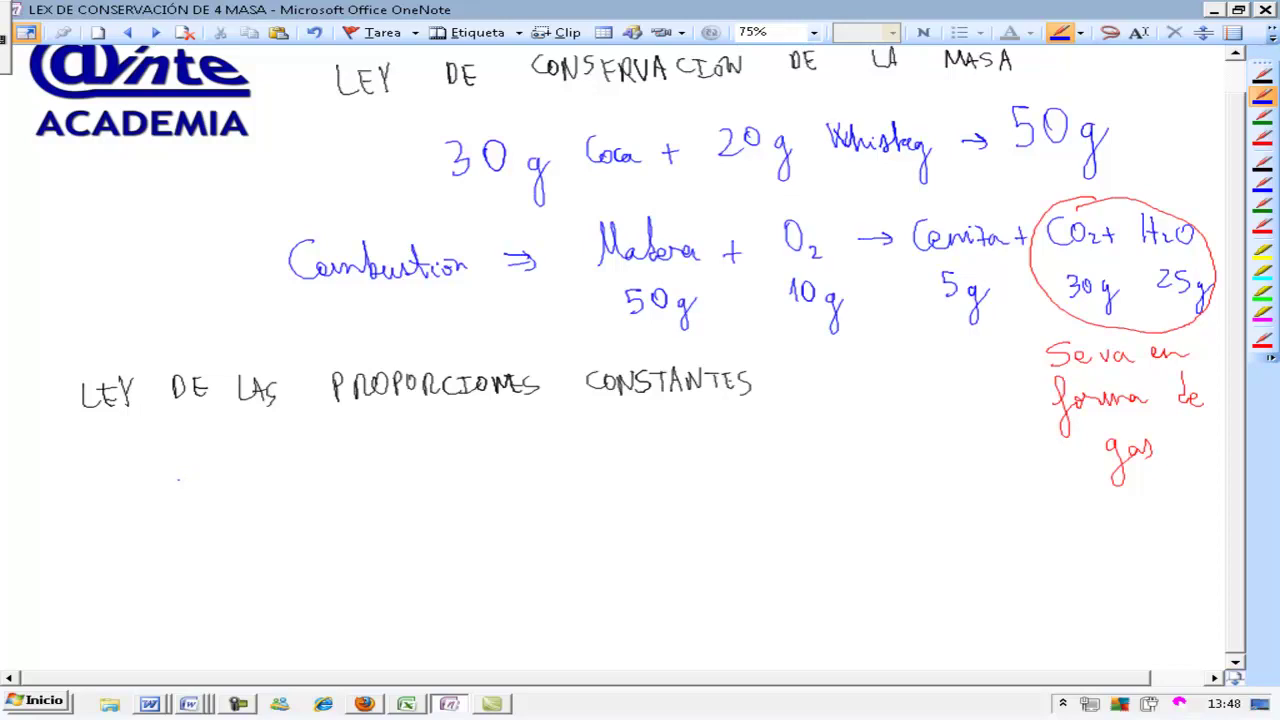
pyautogui.moveTo(178, 482)
pyautogui.mouseDown()
pyautogui.moveTo(190, 508)
pyautogui.moveTo(320, 496)
pyautogui.mouseUp()
pyautogui.moveTo(322, 490); pyautogui.dragTo(410, 492)
pyautogui.moveTo(402, 486)
pyautogui.mouseDown()
pyautogui.moveTo(472, 494)
pyautogui.moveTo(564, 476)
pyautogui.moveTo(578, 438)
pyautogui.moveTo(600, 478)
pyautogui.moveTo(620, 464)
pyautogui.moveTo(681, 473)
pyautogui.mouseUp()
pyautogui.moveTo(671, 466); pyautogui.dragTo(671, 480)
pyautogui.moveTo(734, 452); pyautogui.dragTo(743, 486)
pyautogui.moveTo(733, 487); pyautogui.dragTo(758, 487)
pyautogui.moveTo(795, 443); pyautogui.dragTo(856, 478)
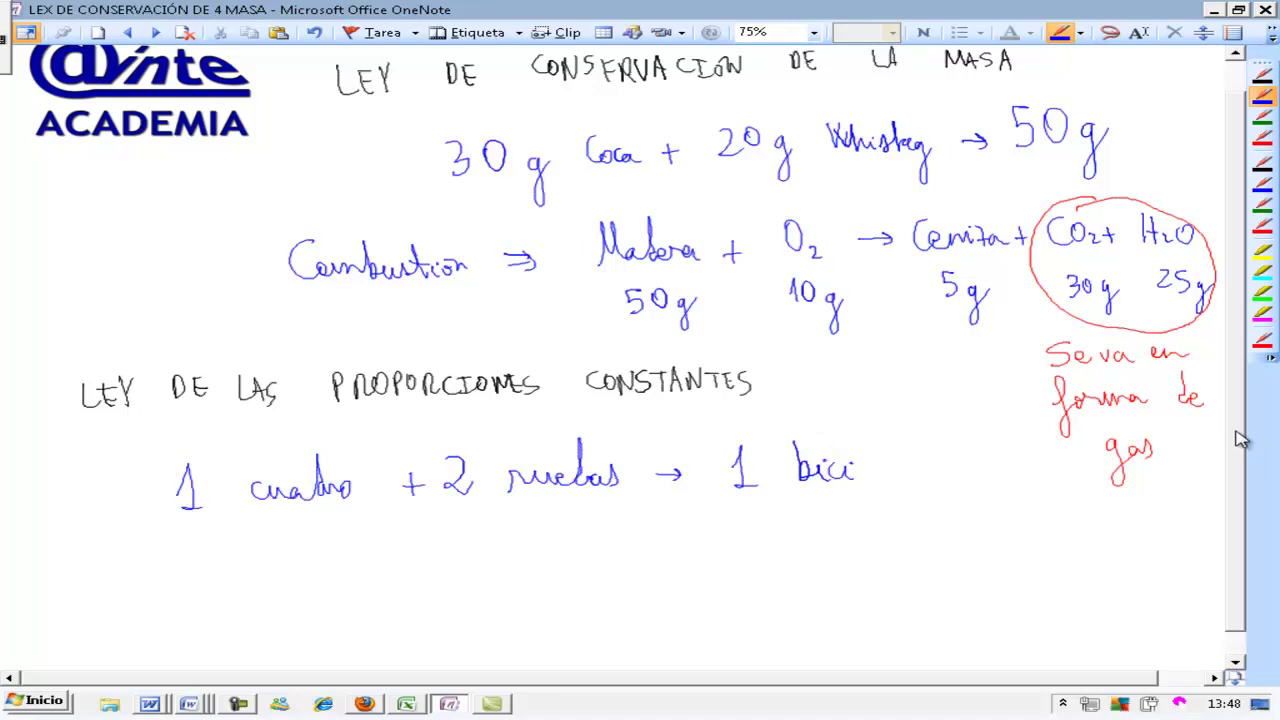
pyautogui.scroll(-1, 1240, 440)
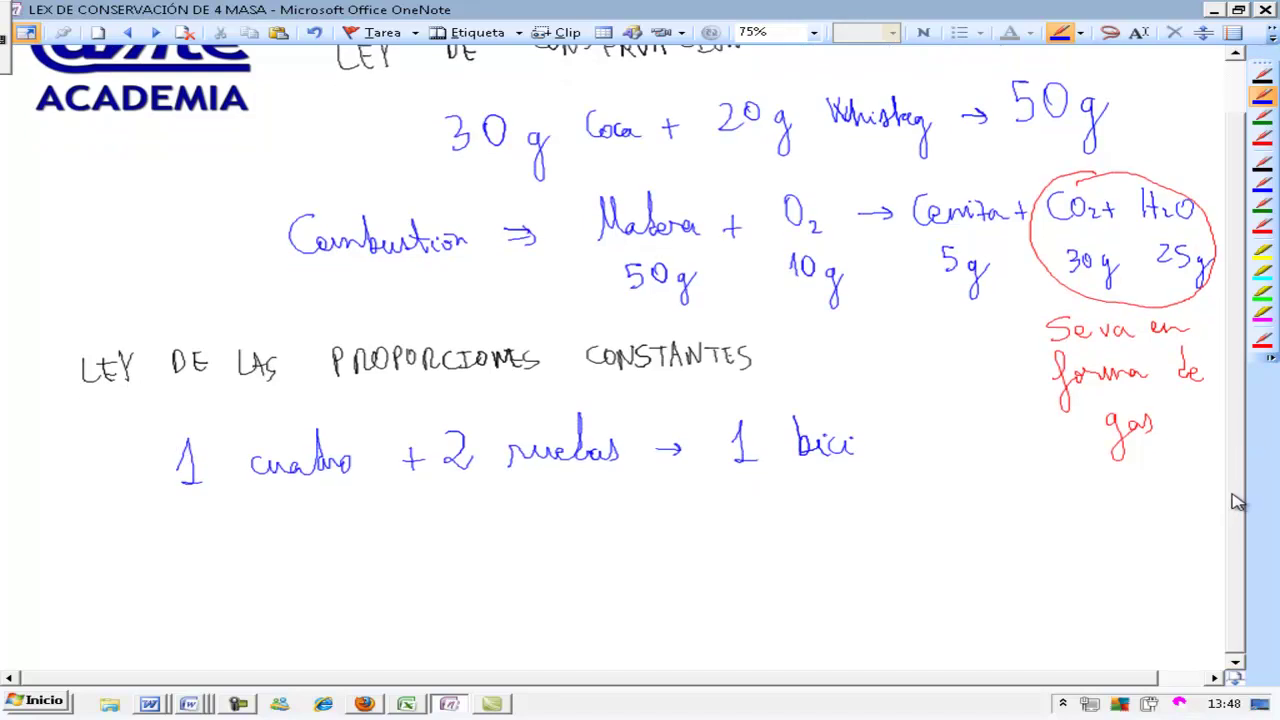
# Insert extra page space and write '3 cuadros + 9 ruedas →' in blue.
pyautogui.click(1203, 32)
pyautogui.moveTo(1000, 485); pyautogui.dragTo(1002, 533)
pyautogui.click(1262, 95)
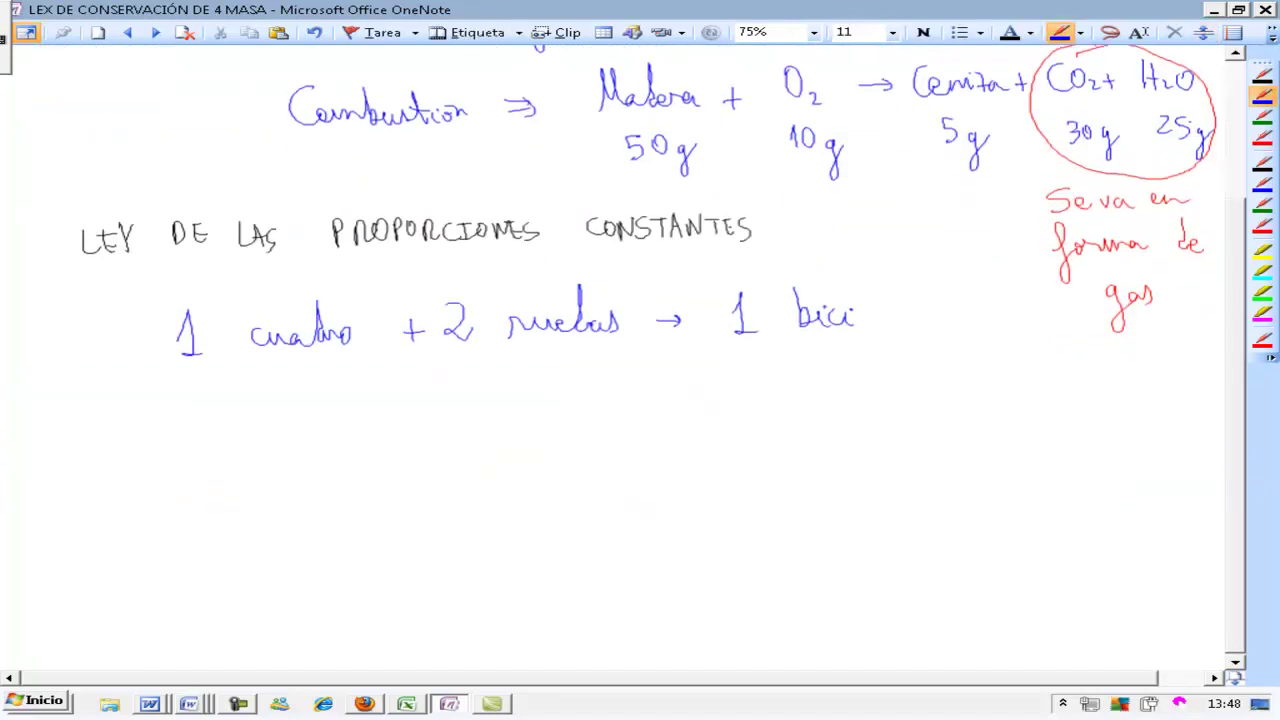
pyautogui.moveTo(178, 410); pyautogui.dragTo(181, 443)
pyautogui.moveTo(290, 432); pyautogui.dragTo(410, 431)
pyautogui.moveTo(403, 421)
pyautogui.mouseDown()
pyautogui.moveTo(476, 396)
pyautogui.moveTo(472, 422)
pyautogui.moveTo(544, 402)
pyautogui.moveTo(576, 410)
pyautogui.moveTo(594, 368)
pyautogui.mouseUp()
pyautogui.moveTo(594, 368)
pyautogui.mouseDown()
pyautogui.moveTo(600, 414)
pyautogui.moveTo(712, 396)
pyautogui.moveTo(700, 404)
pyautogui.mouseUp()
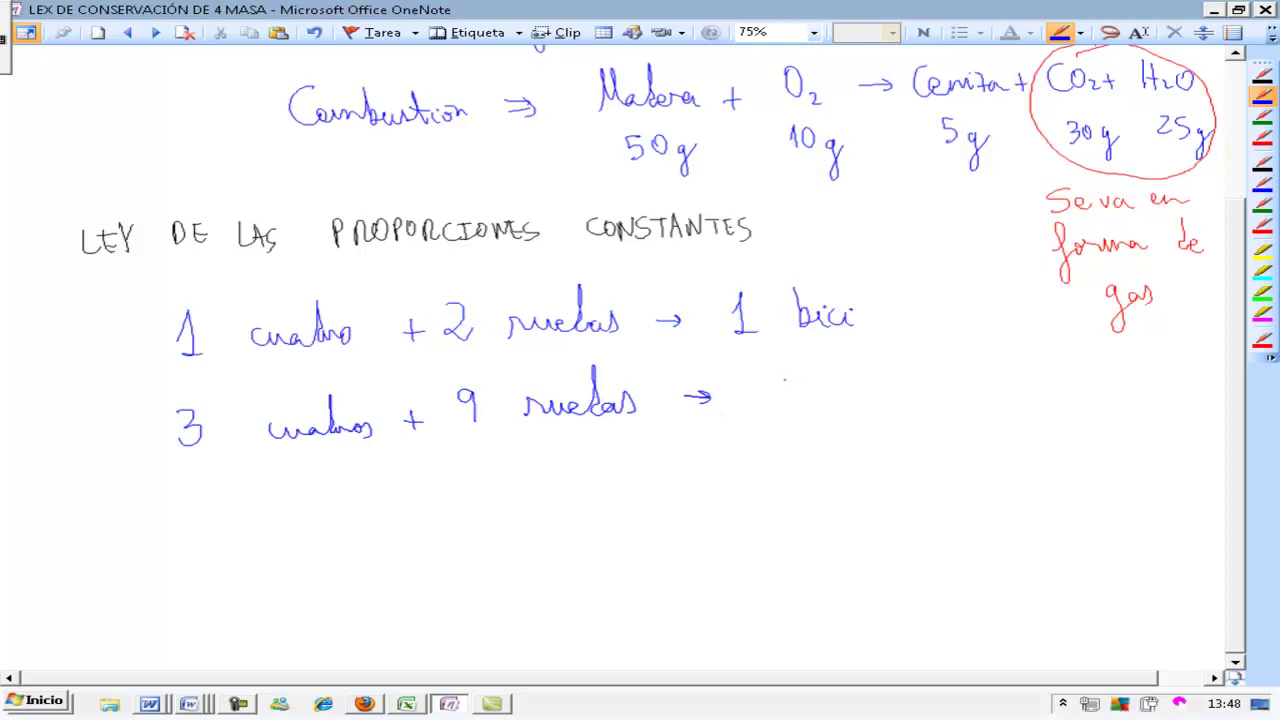
# Finish with '3 bicis' and note '3 ruedas' left over at the right.
pyautogui.moveTo(750, 380); pyautogui.dragTo(758, 412)
pyautogui.moveTo(800, 368)
pyautogui.mouseDown()
pyautogui.moveTo(814, 406)
pyautogui.moveTo(846, 410)
pyautogui.mouseUp()
pyautogui.moveTo(846, 404); pyautogui.dragTo(862, 410)
pyautogui.moveTo(876, 390); pyautogui.dragTo(864, 407)
pyautogui.moveTo(1041, 369)
pyautogui.mouseDown()
pyautogui.moveTo(1044, 400)
pyautogui.moveTo(1136, 392)
pyautogui.moveTo(1168, 358)
pyautogui.moveTo(1199, 399)
pyautogui.mouseUp()
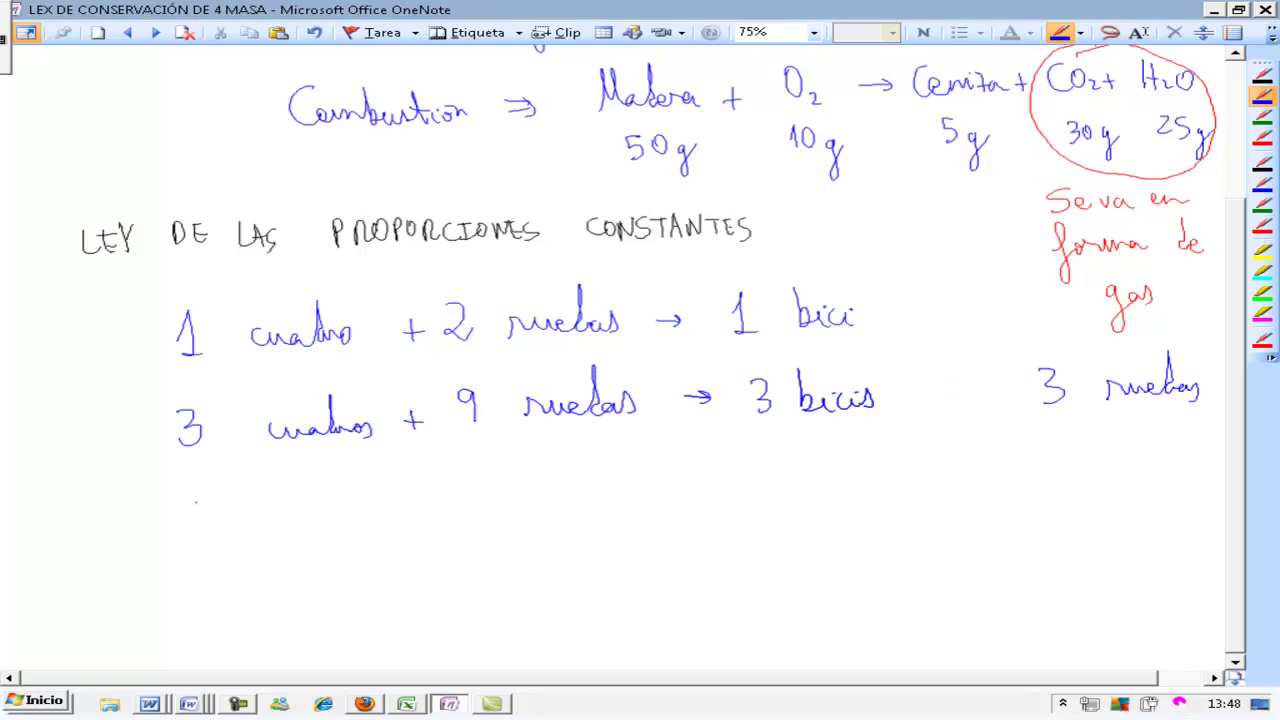
# Write '4 cuadros + 6 ruedas → 3 bicis' with '1 cuadro' left over, undoing a stray stroke.
pyautogui.moveTo(182, 490); pyautogui.dragTo(208, 515)
pyautogui.hotkey('ctrl', 'z')
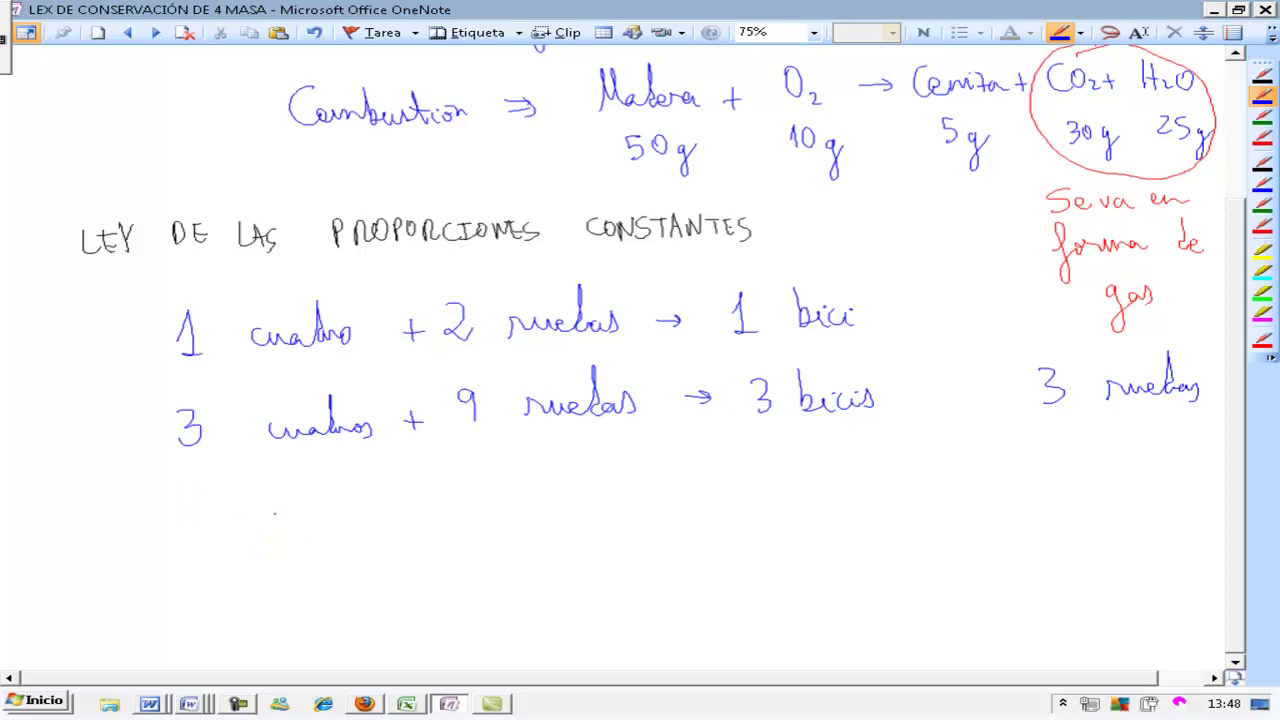
pyautogui.moveTo(193, 484); pyautogui.dragTo(210, 518)
pyautogui.moveTo(284, 496)
pyautogui.mouseDown()
pyautogui.moveTo(314, 508)
pyautogui.moveTo(343, 466)
pyautogui.moveTo(362, 500)
pyautogui.moveTo(384, 496)
pyautogui.moveTo(388, 508)
pyautogui.moveTo(452, 489)
pyautogui.mouseUp()
pyautogui.moveTo(496, 462)
pyautogui.mouseDown()
pyautogui.moveTo(480, 484)
pyautogui.moveTo(592, 478)
pyautogui.moveTo(618, 438)
pyautogui.moveTo(638, 486)
pyautogui.moveTo(702, 479)
pyautogui.mouseUp()
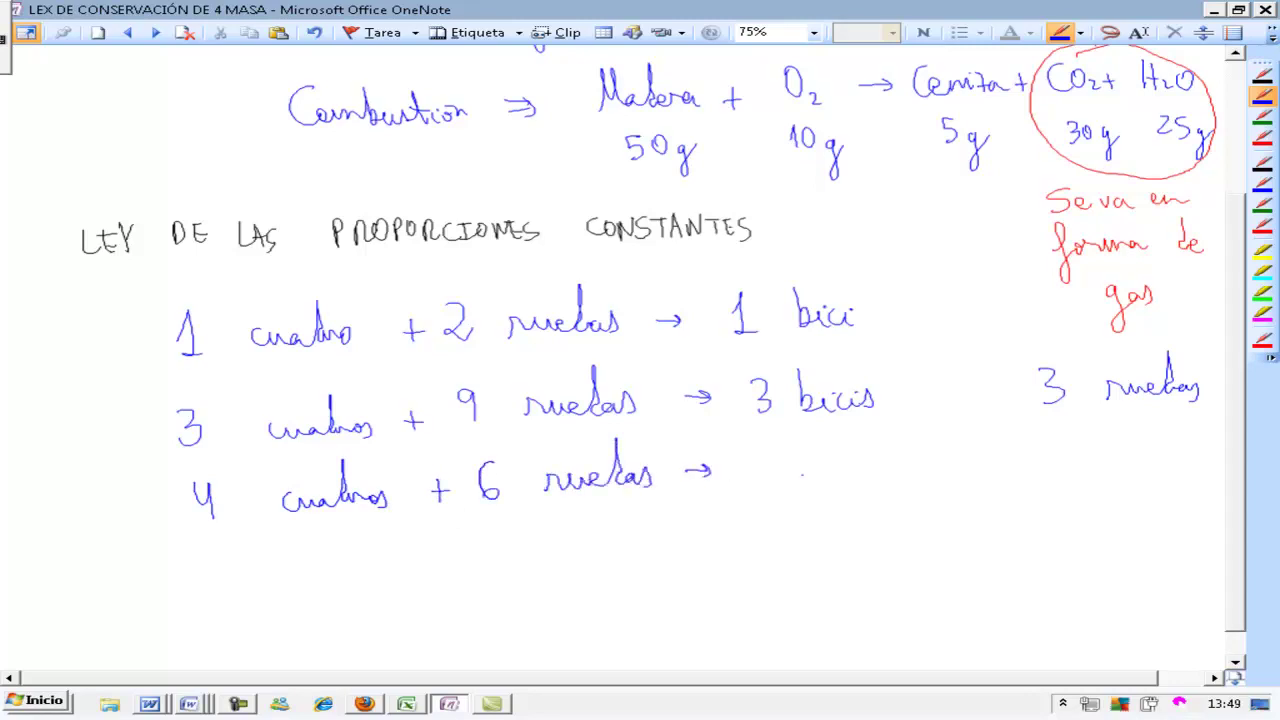
pyautogui.moveTo(774, 453)
pyautogui.mouseDown()
pyautogui.moveTo(782, 478)
pyautogui.moveTo(870, 466)
pyautogui.moveTo(894, 480)
pyautogui.mouseUp()
pyautogui.moveTo(1044, 458)
pyautogui.mouseDown()
pyautogui.moveTo(1136, 464)
pyautogui.moveTo(1160, 412)
pyautogui.moveTo(1196, 456)
pyautogui.mouseUp()
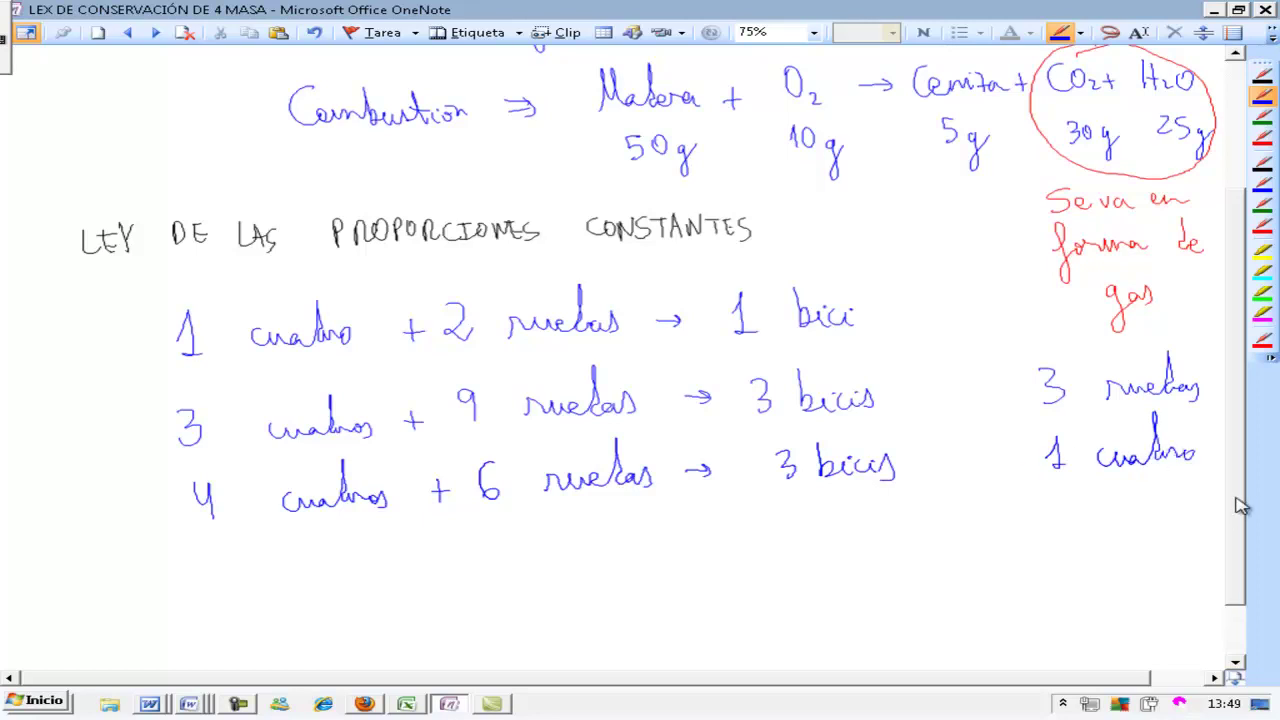
# Write '5 cuadros + 9 ruedas → 4 bicis' on a new line.
pyautogui.scroll(-1, 1240, 518)
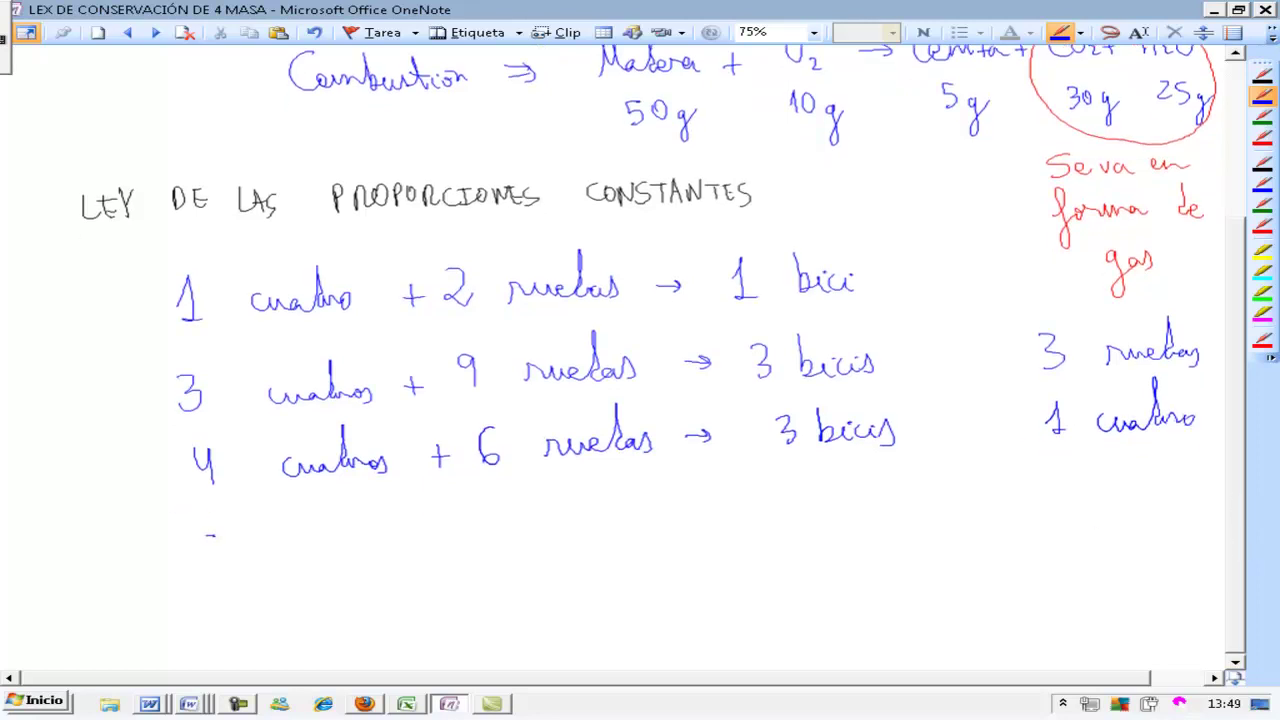
pyautogui.moveTo(216, 535)
pyautogui.mouseDown()
pyautogui.moveTo(196, 552)
pyautogui.moveTo(202, 570)
pyautogui.mouseUp()
pyautogui.moveTo(296, 552)
pyautogui.mouseDown()
pyautogui.moveTo(332, 556)
pyautogui.moveTo(362, 520)
pyautogui.moveTo(384, 552)
pyautogui.moveTo(470, 545)
pyautogui.mouseUp()
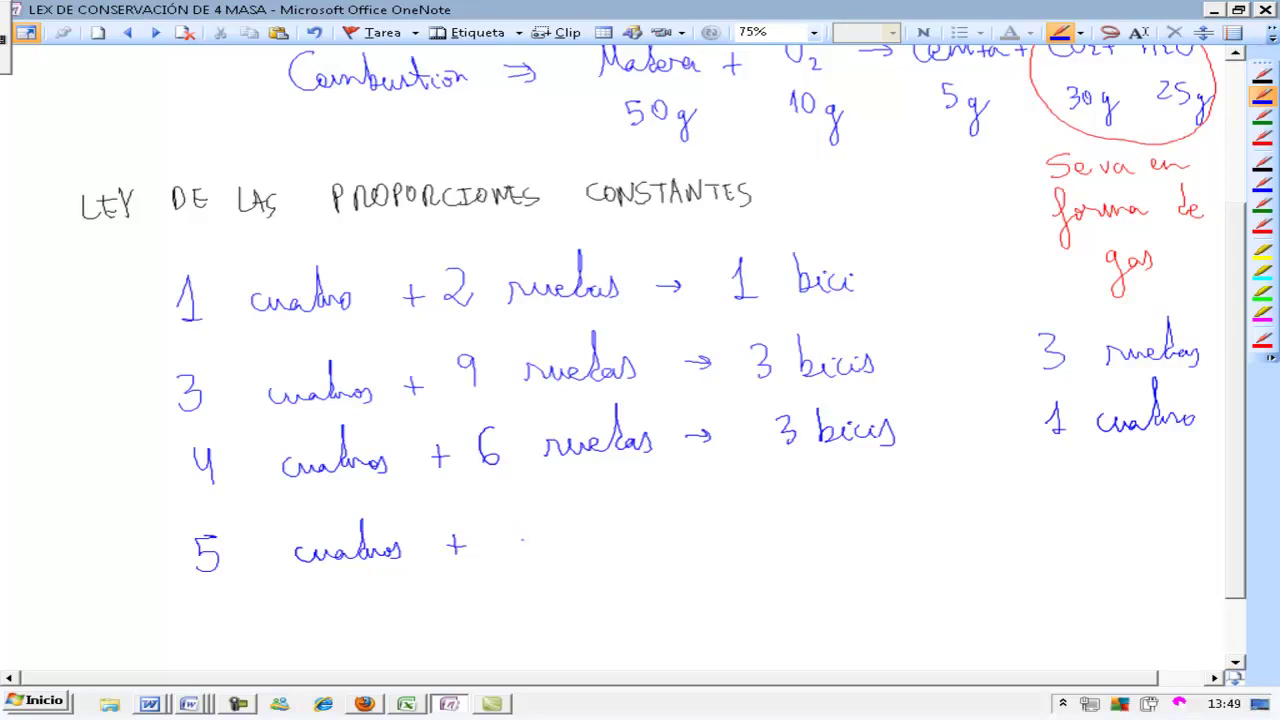
pyautogui.moveTo(522, 522)
pyautogui.mouseDown()
pyautogui.moveTo(518, 552)
pyautogui.moveTo(594, 542)
pyautogui.moveTo(624, 498)
pyautogui.moveTo(640, 540)
pyautogui.moveTo(722, 528)
pyautogui.mouseUp()
pyautogui.moveTo(714, 522); pyautogui.dragTo(722, 530)
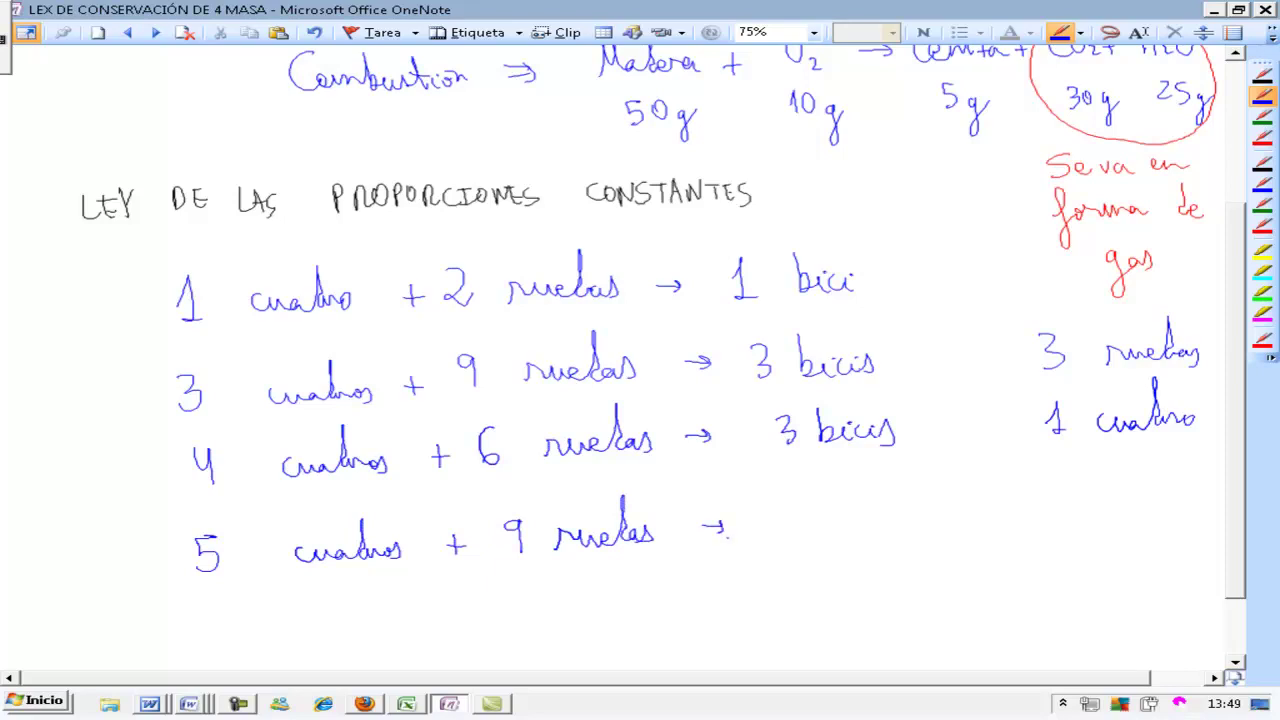
pyautogui.moveTo(790, 500); pyautogui.dragTo(798, 536)
pyautogui.moveTo(828, 496)
pyautogui.mouseDown()
pyautogui.moveTo(842, 532)
pyautogui.moveTo(890, 522)
pyautogui.moveTo(900, 534)
pyautogui.mouseUp()
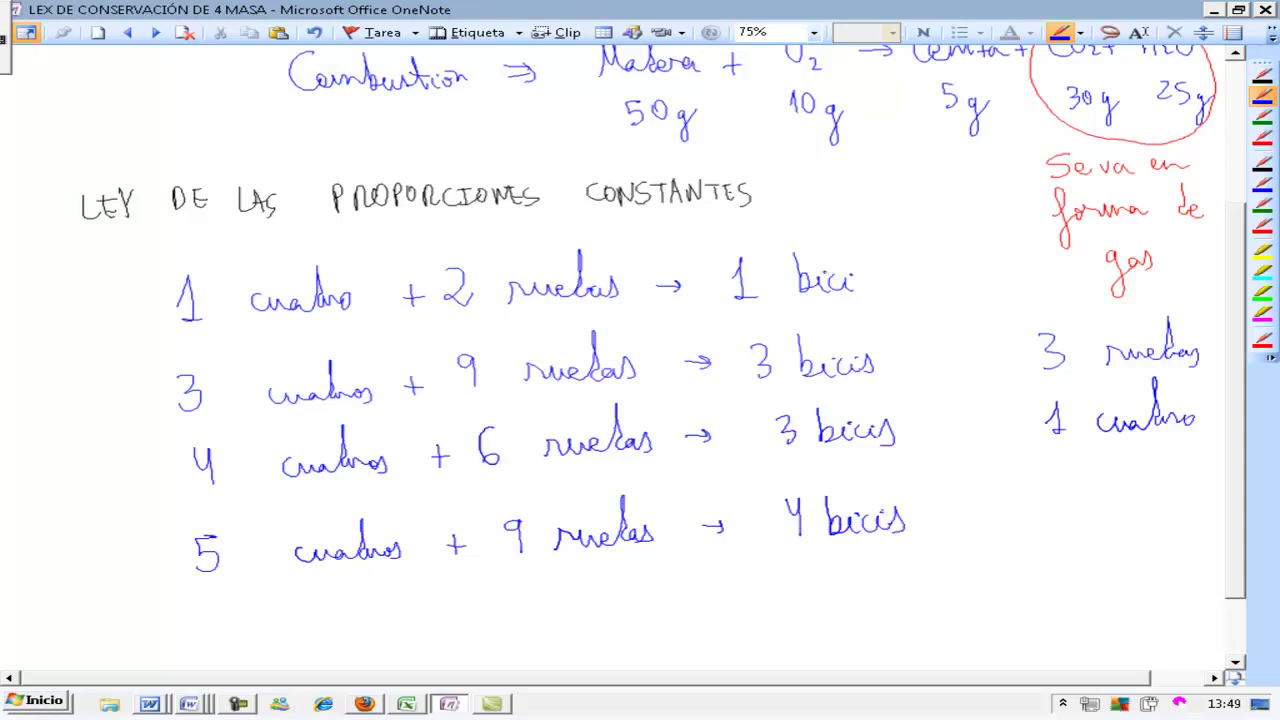
# Note the leftovers '1 cuadro y 1 rueda' in the right column.
pyautogui.moveTo(1046, 508); pyautogui.dragTo(1078, 528)
pyautogui.moveTo(1120, 502)
pyautogui.mouseDown()
pyautogui.moveTo(1198, 504)
pyautogui.moveTo(1158, 562)
pyautogui.moveTo(1158, 548)
pyautogui.mouseUp()
pyautogui.moveTo(1061, 562)
pyautogui.mouseDown()
pyautogui.moveTo(1064, 592)
pyautogui.moveTo(1180, 584)
pyautogui.mouseUp()
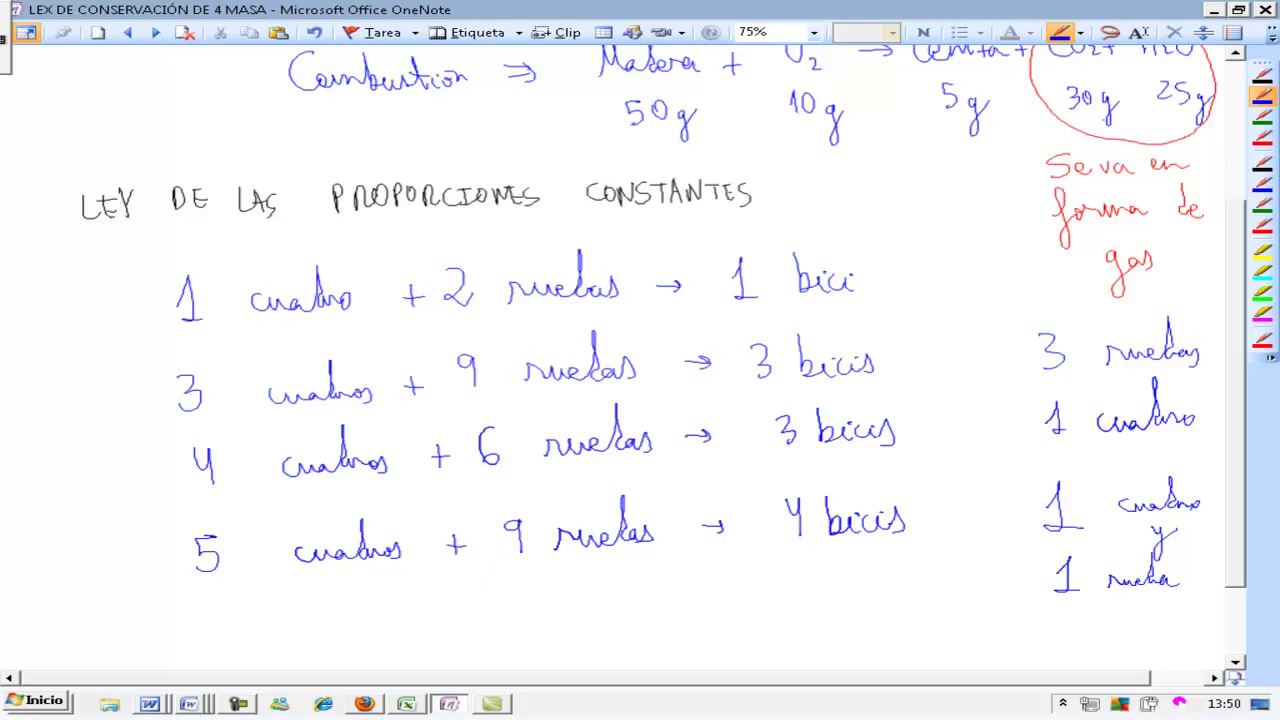
# Open blank space below the bicycle examples with Insert Space, then return to the pen.
pyautogui.click(1203, 32)
pyautogui.moveTo(1075, 627); pyautogui.dragTo(1078, 637)
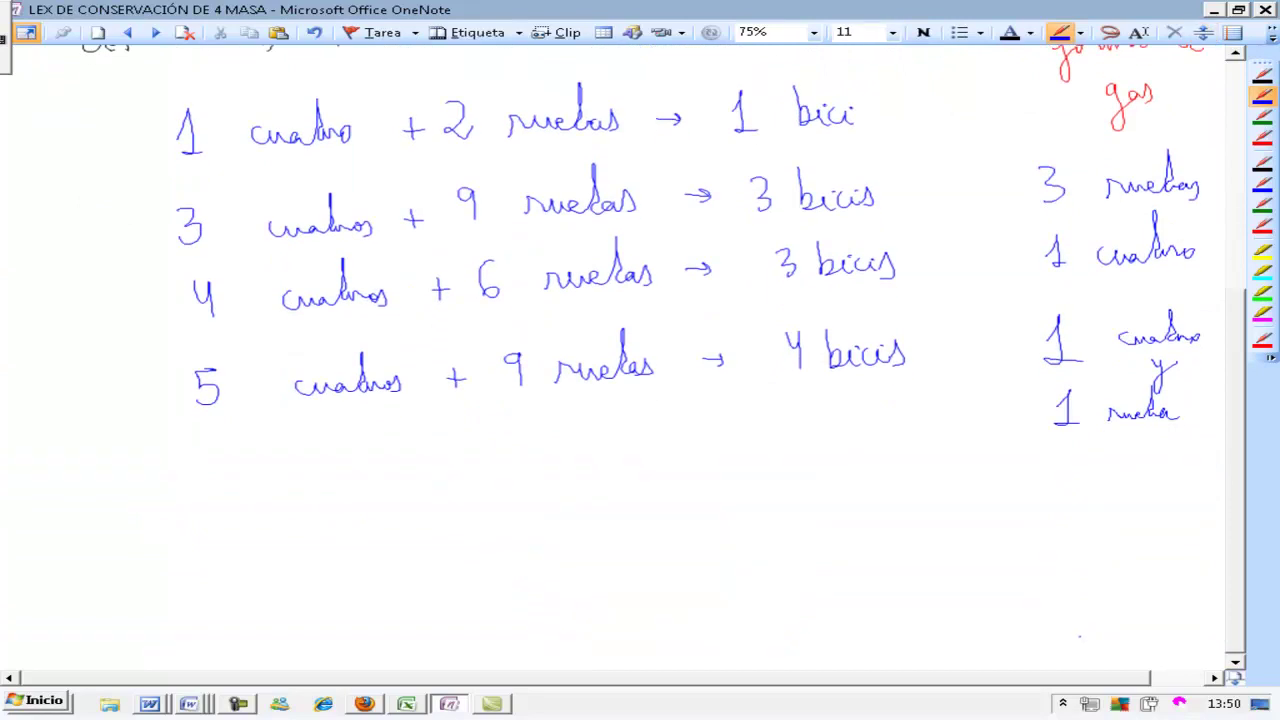
pyautogui.click(1203, 32)
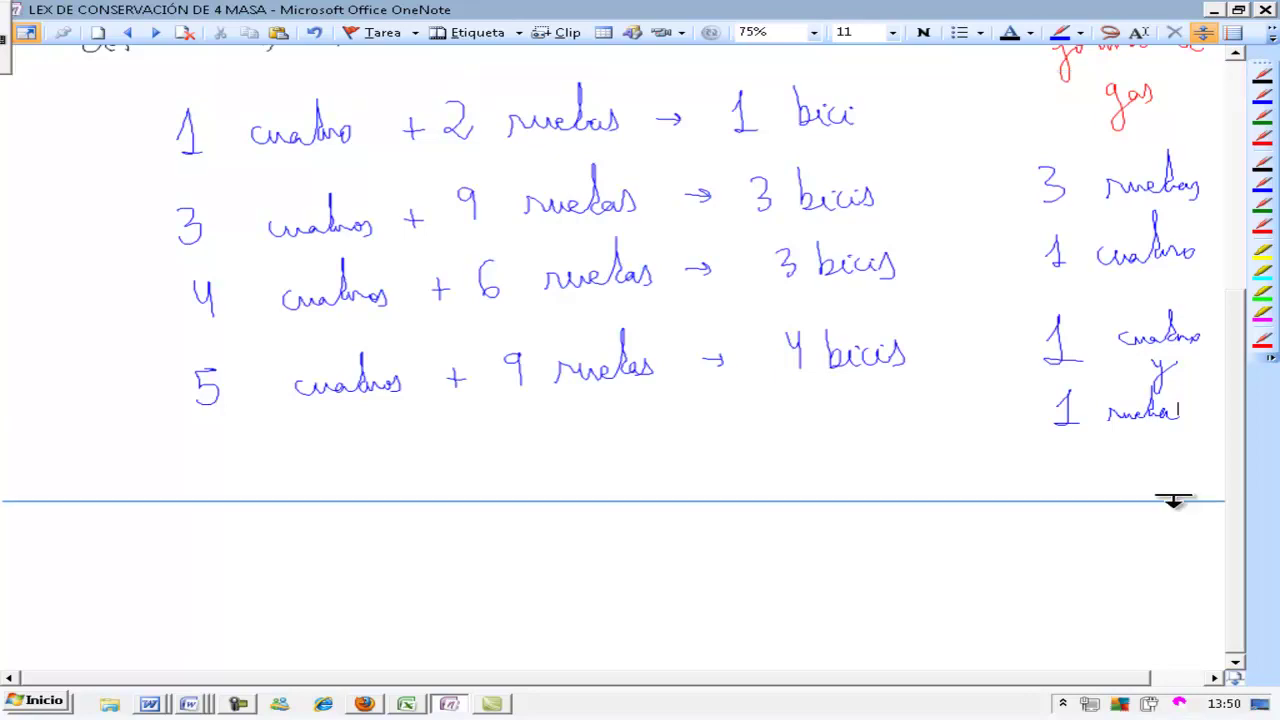
pyautogui.click(1203, 32)
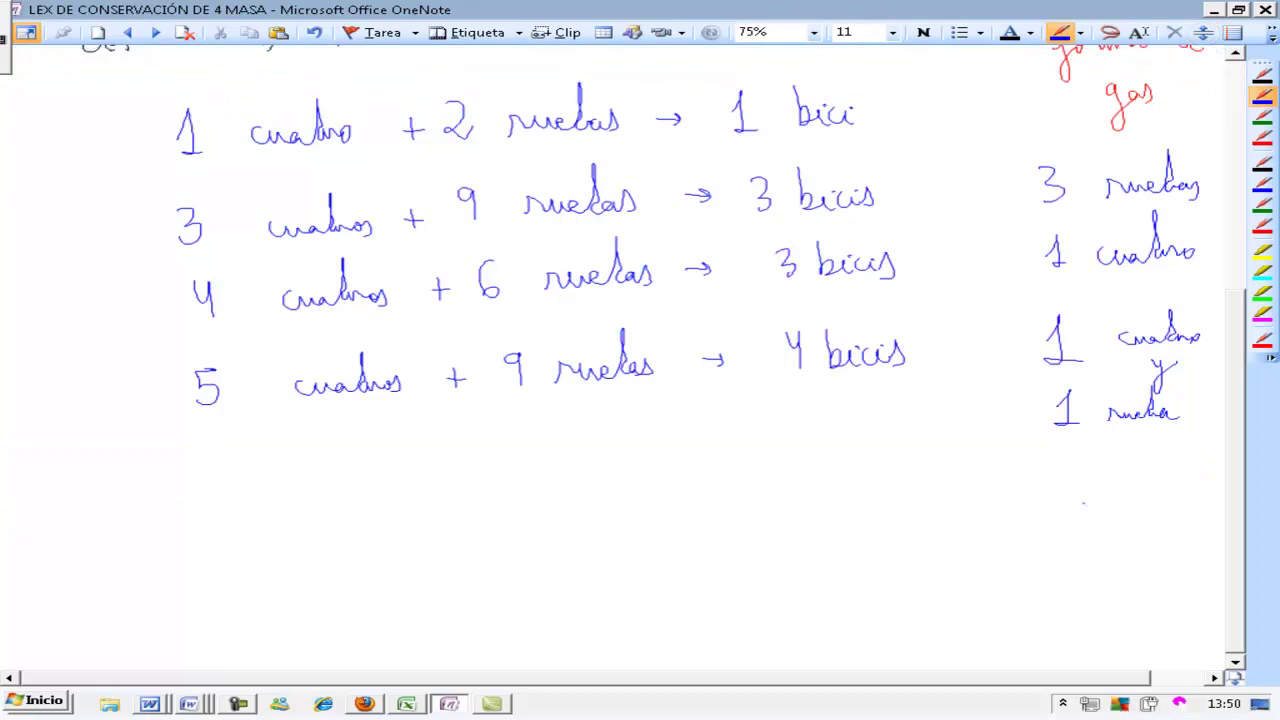
pyautogui.click(1203, 32)
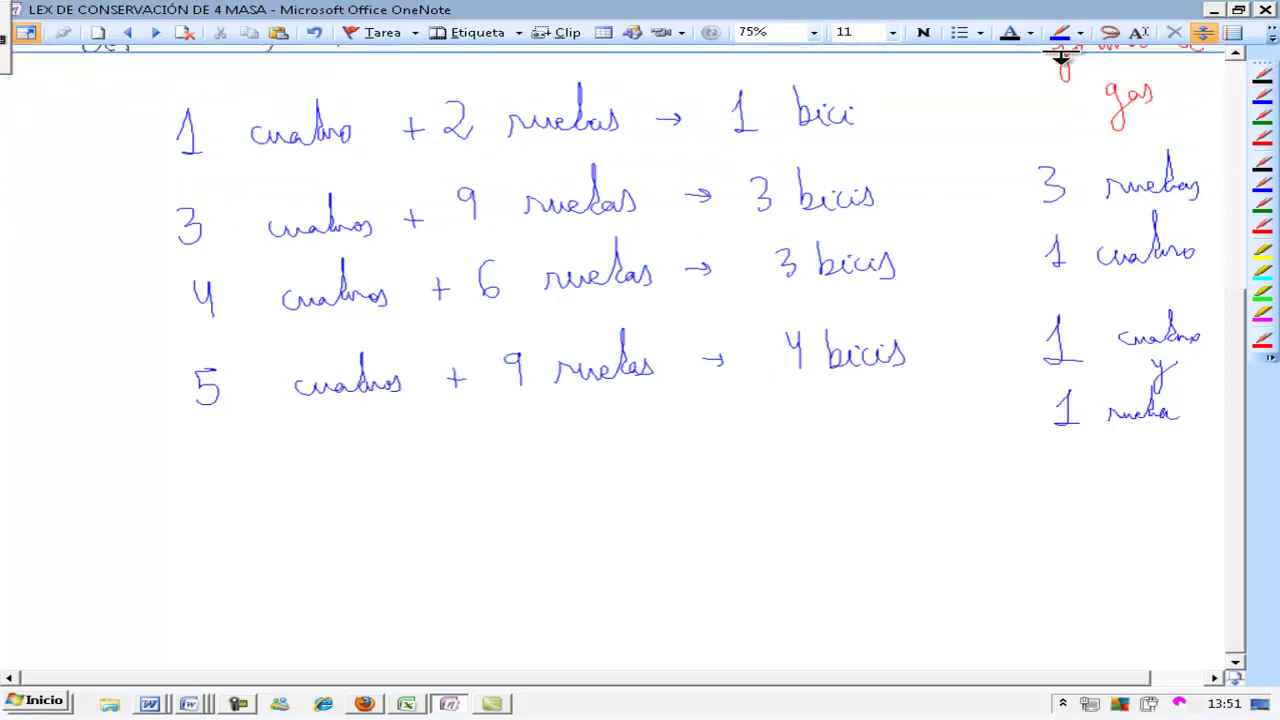
pyautogui.click(1257, 80)
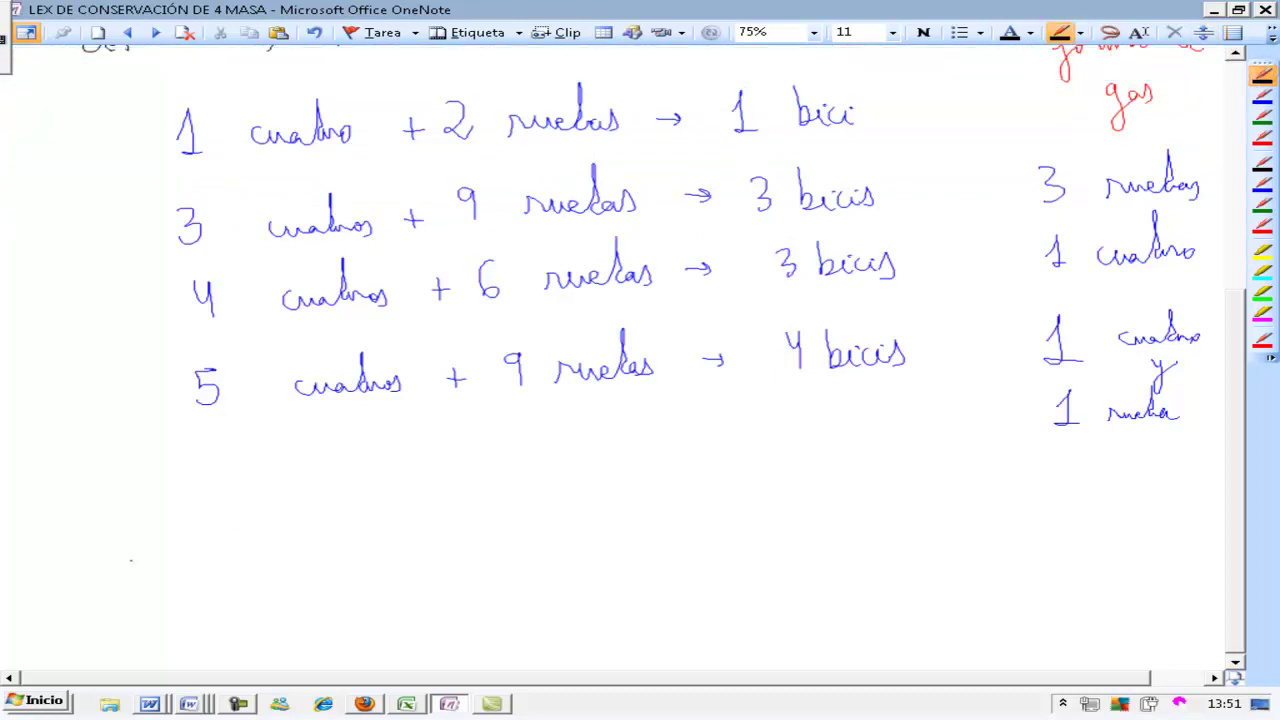
# Handwrite 'Cl Na Dato 23g' below the bicycle examples.
pyautogui.moveTo(132, 508)
pyautogui.mouseDown()
pyautogui.moveTo(188, 550)
pyautogui.moveTo(222, 499)
pyautogui.moveTo(262, 540)
pyautogui.mouseUp()
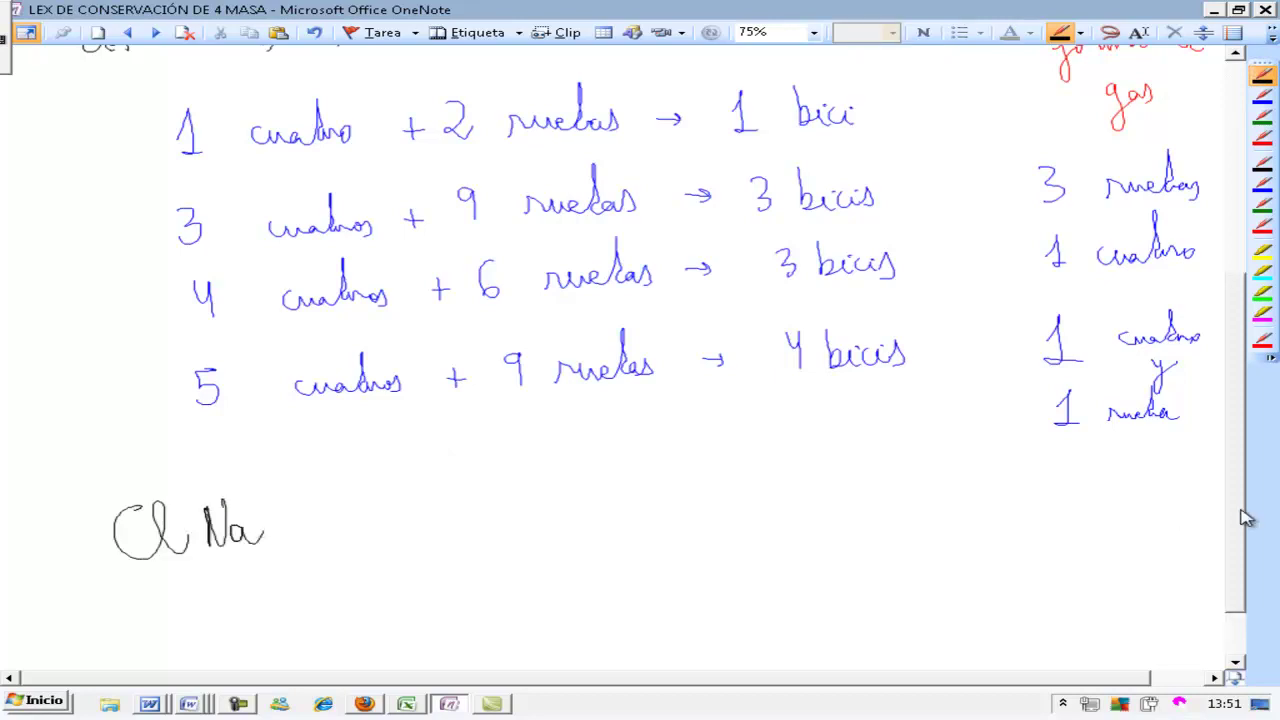
pyautogui.moveTo(1245, 517); pyautogui.dragTo(1243, 585)
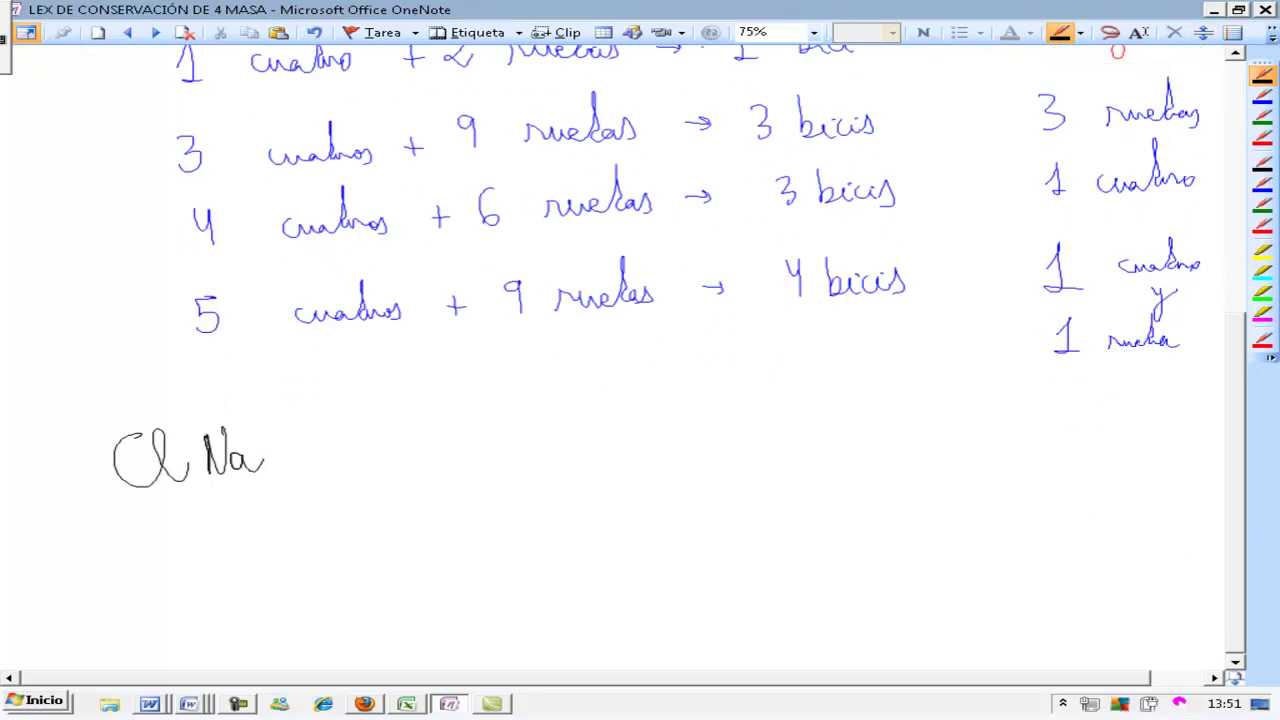
pyautogui.moveTo(331, 432)
pyautogui.mouseDown()
pyautogui.moveTo(332, 468)
pyautogui.moveTo(392, 462)
pyautogui.moveTo(408, 436)
pyautogui.mouseUp()
pyautogui.moveTo(398, 448); pyautogui.dragTo(400, 450)
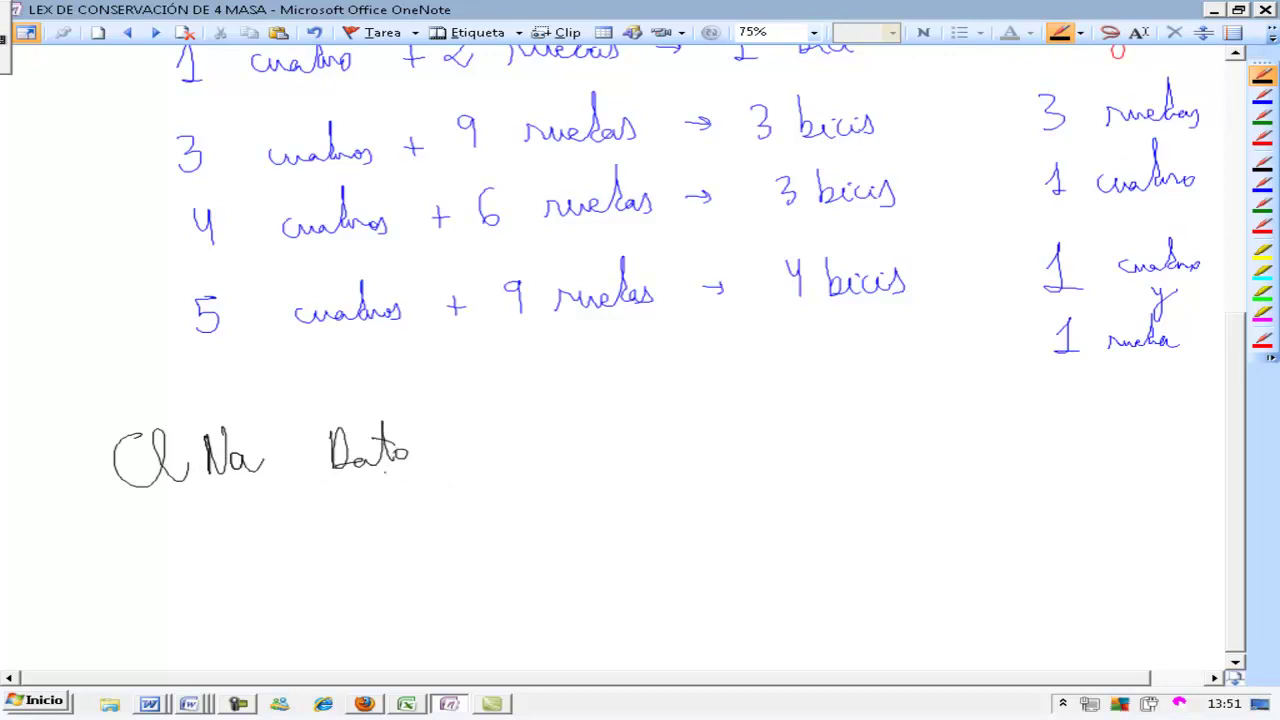
pyautogui.moveTo(490, 432); pyautogui.dragTo(550, 490)
# Continue the data line with 'de Na reaccionan con 35'5g de Cl'.
pyautogui.moveTo(606, 410)
pyautogui.mouseDown()
pyautogui.moveTo(603, 452)
pyautogui.moveTo(626, 454)
pyautogui.mouseUp()
pyautogui.moveTo(653, 428)
pyautogui.mouseDown()
pyautogui.moveTo(654, 452)
pyautogui.moveTo(668, 414)
pyautogui.moveTo(706, 454)
pyautogui.moveTo(962, 446)
pyautogui.mouseUp()
pyautogui.moveTo(966, 446); pyautogui.dragTo(984, 446)
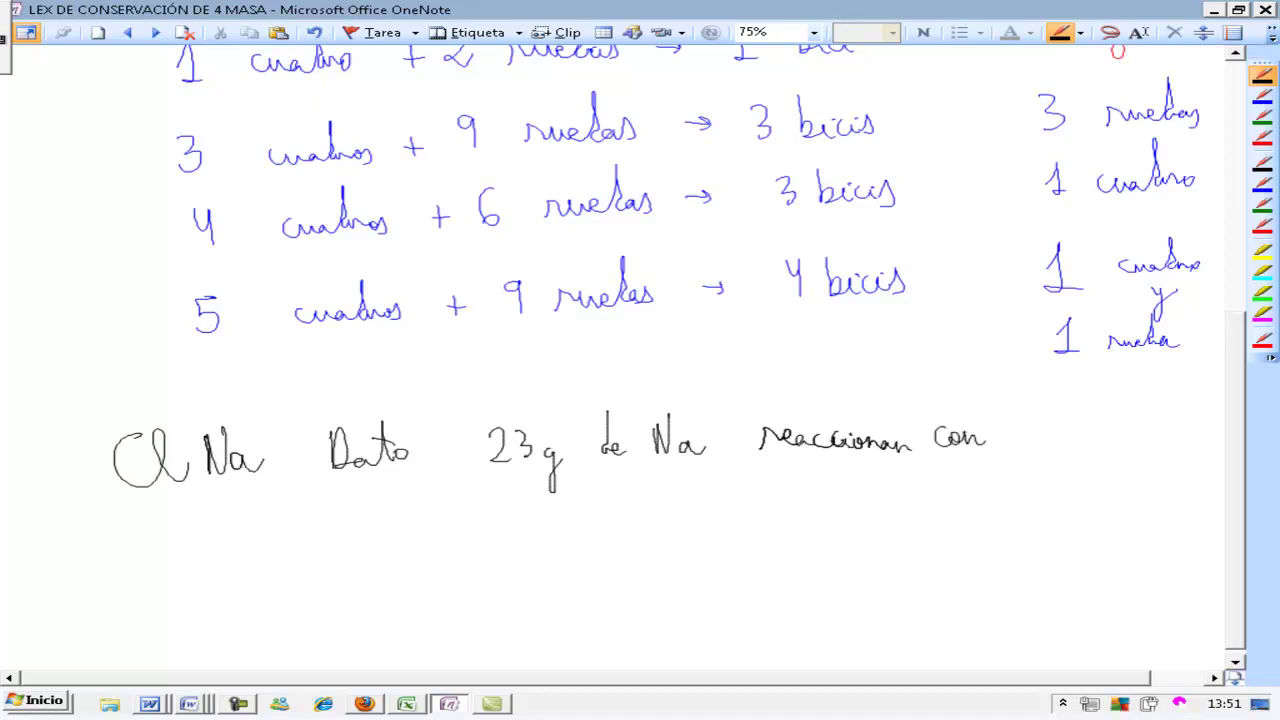
pyautogui.moveTo(1014, 420)
pyautogui.mouseDown()
pyautogui.moveTo(1016, 450)
pyautogui.moveTo(1052, 430)
pyautogui.moveTo(1098, 474)
pyautogui.moveTo(1128, 410)
pyautogui.moveTo(1144, 444)
pyautogui.mouseUp()
pyautogui.moveTo(1176, 414)
pyautogui.mouseDown()
pyautogui.moveTo(1166, 440)
pyautogui.moveTo(1188, 440)
pyautogui.moveTo(1156, 440)
pyautogui.mouseUp()
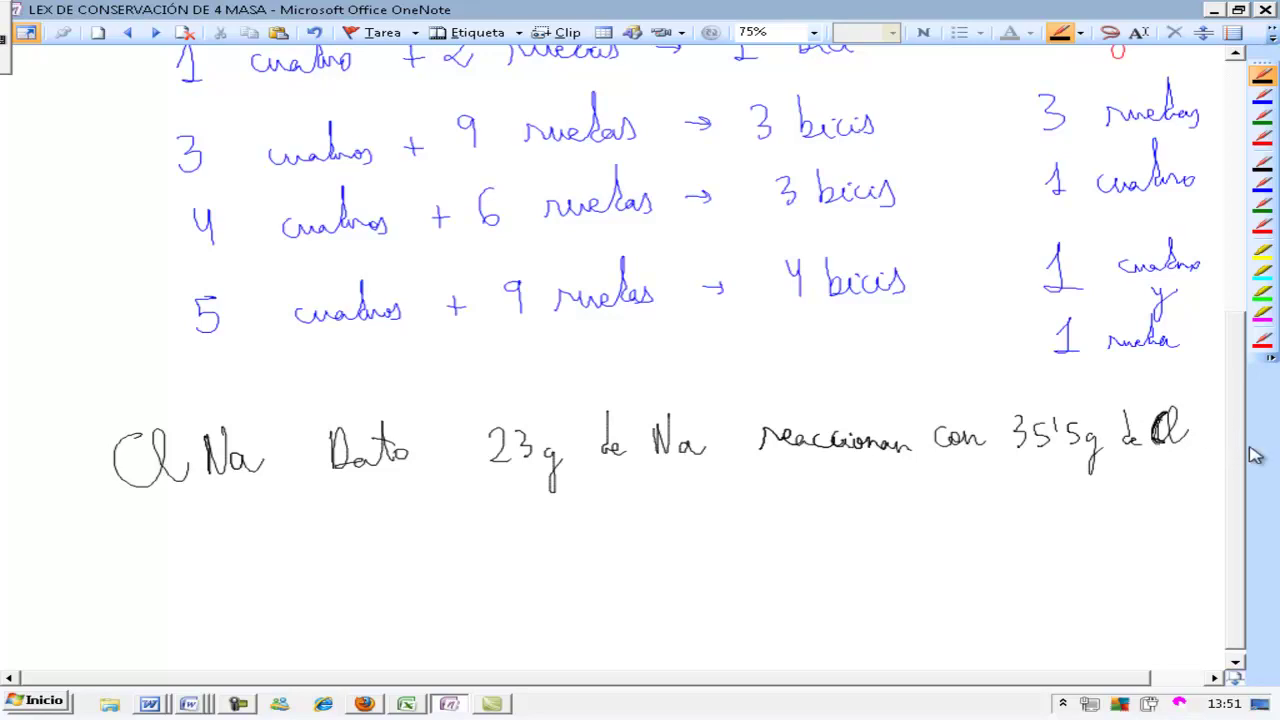
# Open a large blank gap below the data line, then switch back to the pen.
pyautogui.scroll(-1, 1240, 505)
pyautogui.click(1203, 32)
pyautogui.moveTo(1090, 540); pyautogui.dragTo(1086, 614)
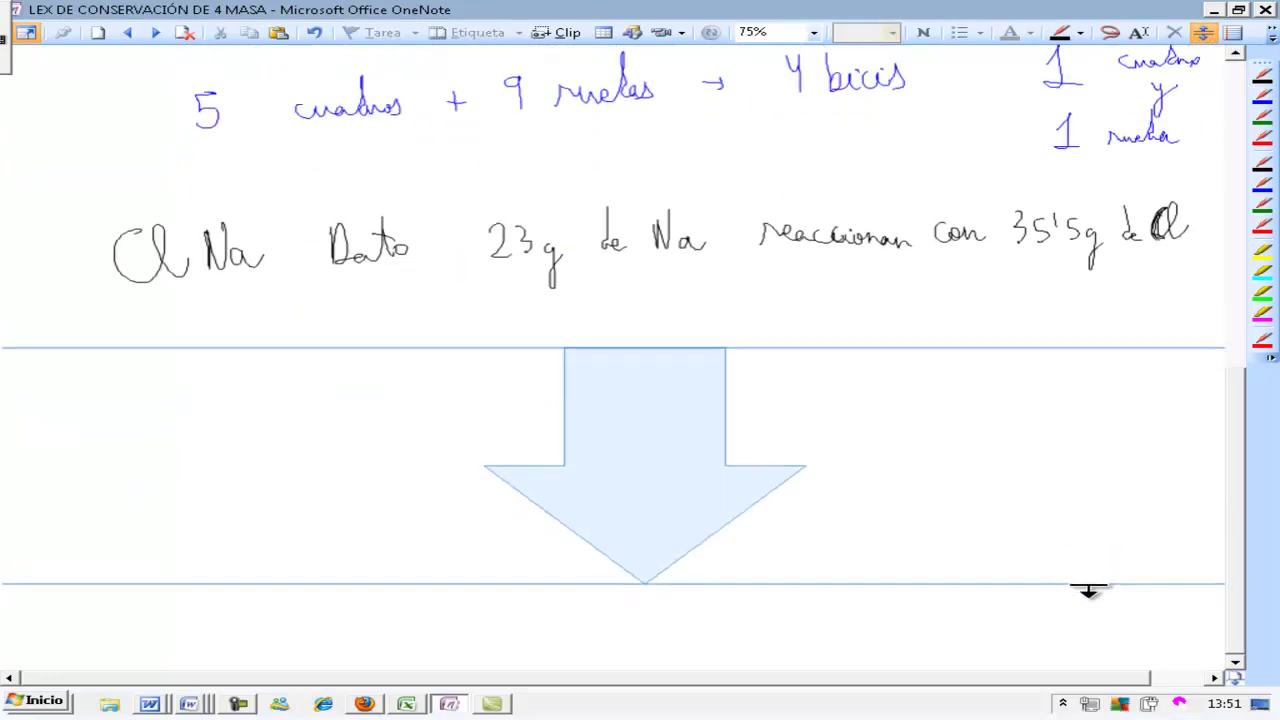
pyautogui.click(1263, 76)
# In blue ink, handwrite the column headings Cl, Na, ClNa, Cl sobra and Na sobra.
pyautogui.click(1266, 96)
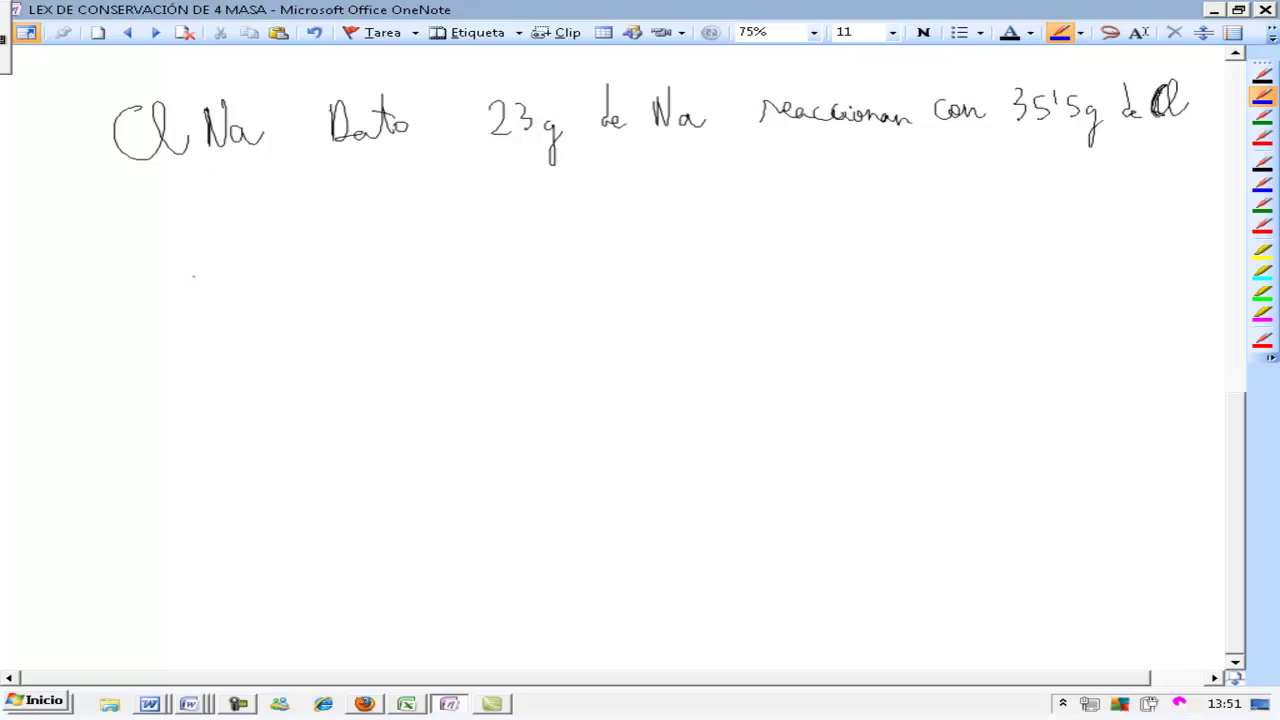
pyautogui.moveTo(203, 250)
pyautogui.mouseDown()
pyautogui.moveTo(203, 281)
pyautogui.moveTo(245, 278)
pyautogui.mouseUp()
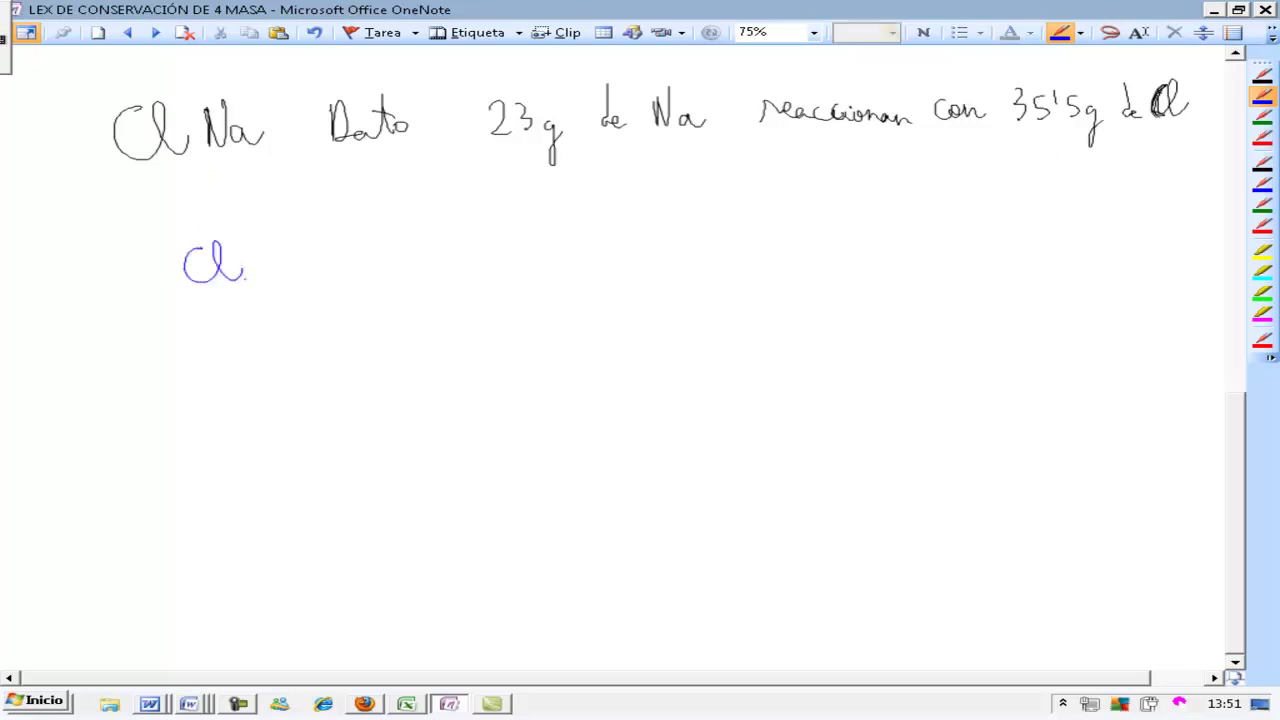
pyautogui.moveTo(446, 236)
pyautogui.mouseDown()
pyautogui.moveTo(446, 271)
pyautogui.moveTo(470, 232)
pyautogui.moveTo(507, 264)
pyautogui.mouseUp()
pyautogui.moveTo(742, 232)
pyautogui.mouseDown()
pyautogui.moveTo(768, 258)
pyautogui.moveTo(798, 230)
pyautogui.moveTo(826, 260)
pyautogui.mouseUp()
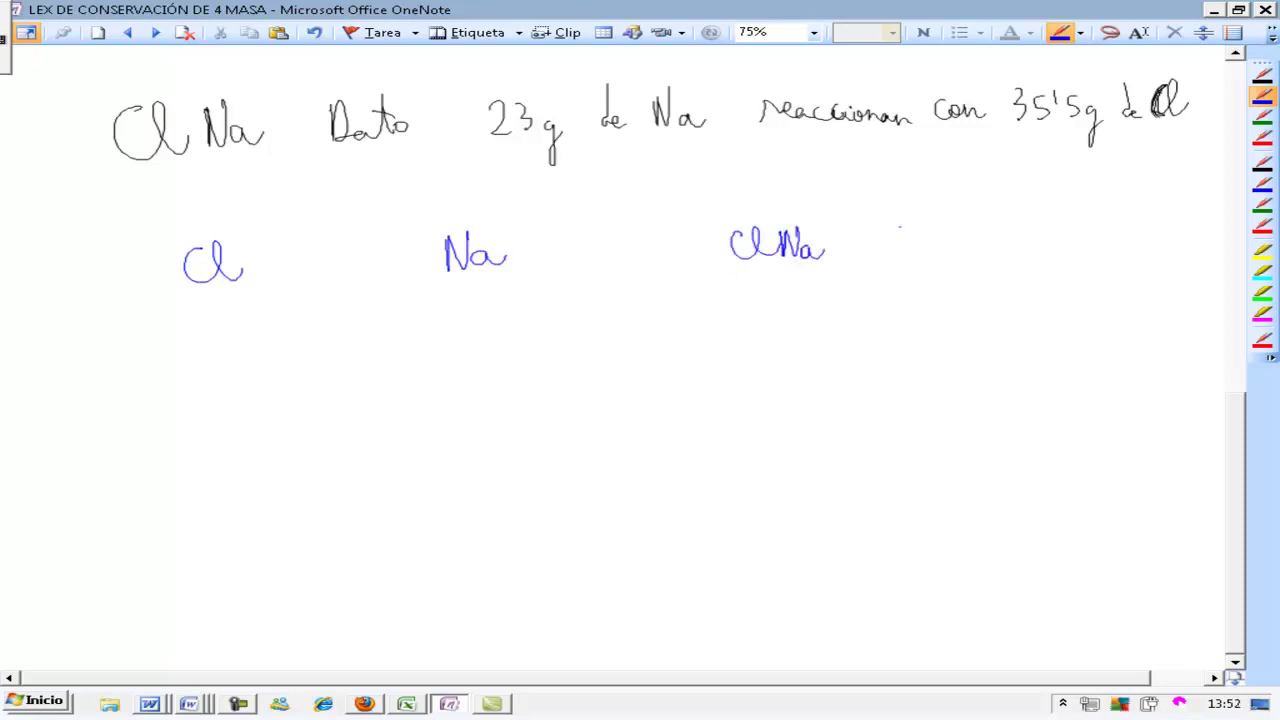
pyautogui.moveTo(970, 214)
pyautogui.mouseDown()
pyautogui.moveTo(966, 240)
pyautogui.moveTo(990, 238)
pyautogui.mouseUp()
pyautogui.moveTo(1008, 214)
pyautogui.mouseDown()
pyautogui.moveTo(996, 240)
pyautogui.moveTo(1138, 234)
pyautogui.mouseUp()
pyautogui.moveTo(1144, 220)
pyautogui.mouseDown()
pyautogui.moveTo(1156, 236)
pyautogui.moveTo(1178, 204)
pyautogui.moveTo(1186, 230)
pyautogui.mouseUp()
pyautogui.moveTo(1180, 224); pyautogui.dragTo(1208, 230)
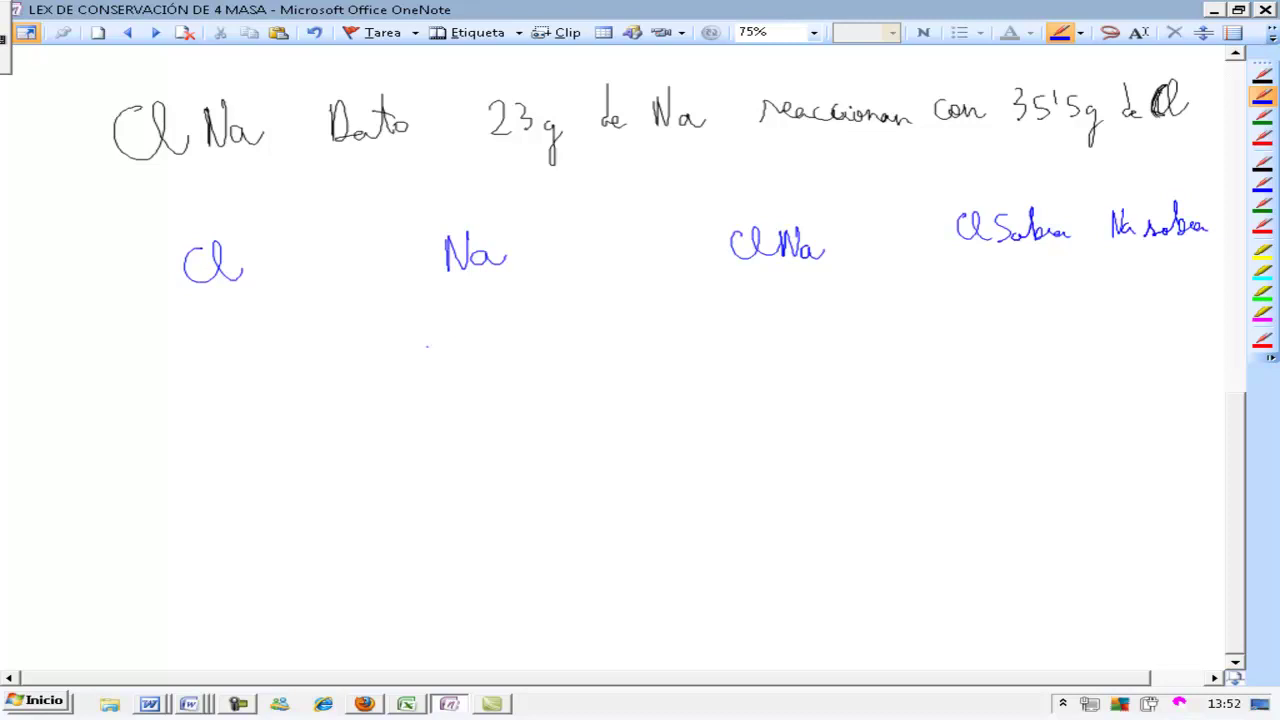
# Write 46 g under the Cl heading.
pyautogui.moveTo(176, 332); pyautogui.dragTo(200, 352)
pyautogui.moveTo(197, 338)
pyautogui.mouseDown()
pyautogui.moveTo(198, 368)
pyautogui.moveTo(240, 356)
pyautogui.mouseUp()
pyautogui.moveTo(254, 348); pyautogui.dragTo(246, 390)
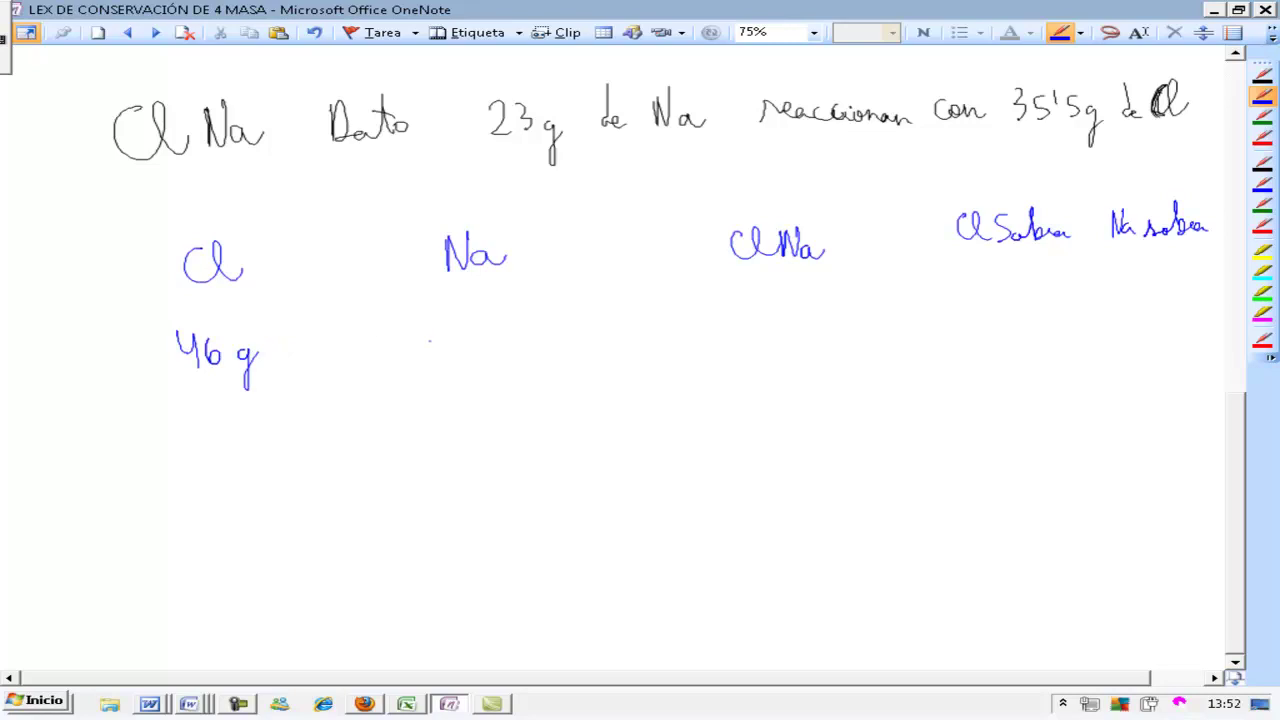
# Complete the first row: 71 g ⟹ 71+46= 117 g, with dashes for no leftover Cl or Na.
pyautogui.moveTo(430, 316)
pyautogui.mouseDown()
pyautogui.moveTo(438, 346)
pyautogui.moveTo(467, 342)
pyautogui.moveTo(505, 362)
pyautogui.mouseUp()
pyautogui.click(482, 338)
pyautogui.moveTo(536, 321); pyautogui.dragTo(618, 334)
pyautogui.moveTo(634, 320); pyautogui.dragTo(672, 332)
pyautogui.moveTo(685, 315)
pyautogui.mouseDown()
pyautogui.moveTo(682, 330)
pyautogui.moveTo(708, 328)
pyautogui.mouseUp()
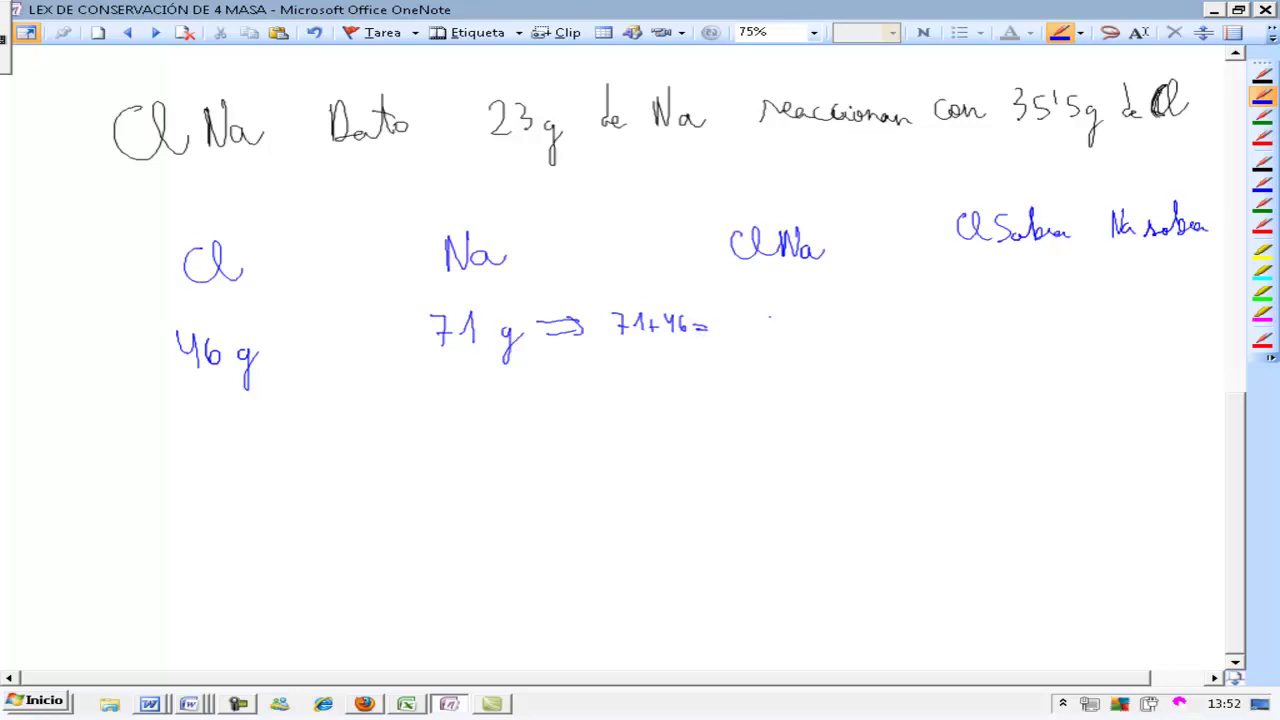
pyautogui.moveTo(752, 306)
pyautogui.mouseDown()
pyautogui.moveTo(764, 330)
pyautogui.moveTo(786, 328)
pyautogui.mouseUp()
pyautogui.moveTo(792, 302)
pyautogui.mouseDown()
pyautogui.moveTo(806, 324)
pyautogui.moveTo(820, 310)
pyautogui.moveTo(834, 360)
pyautogui.mouseUp()
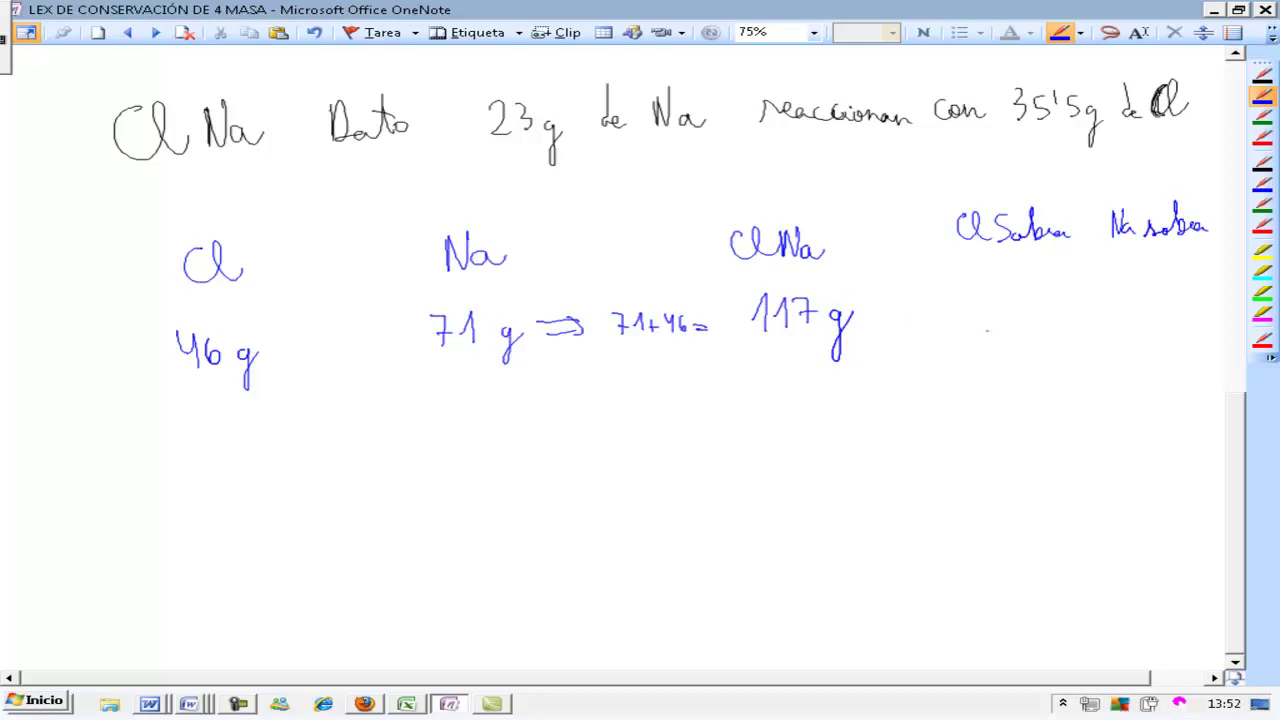
pyautogui.moveTo(998, 313); pyautogui.dragTo(1032, 314)
pyautogui.moveTo(1132, 316); pyautogui.dragTo(1160, 316)
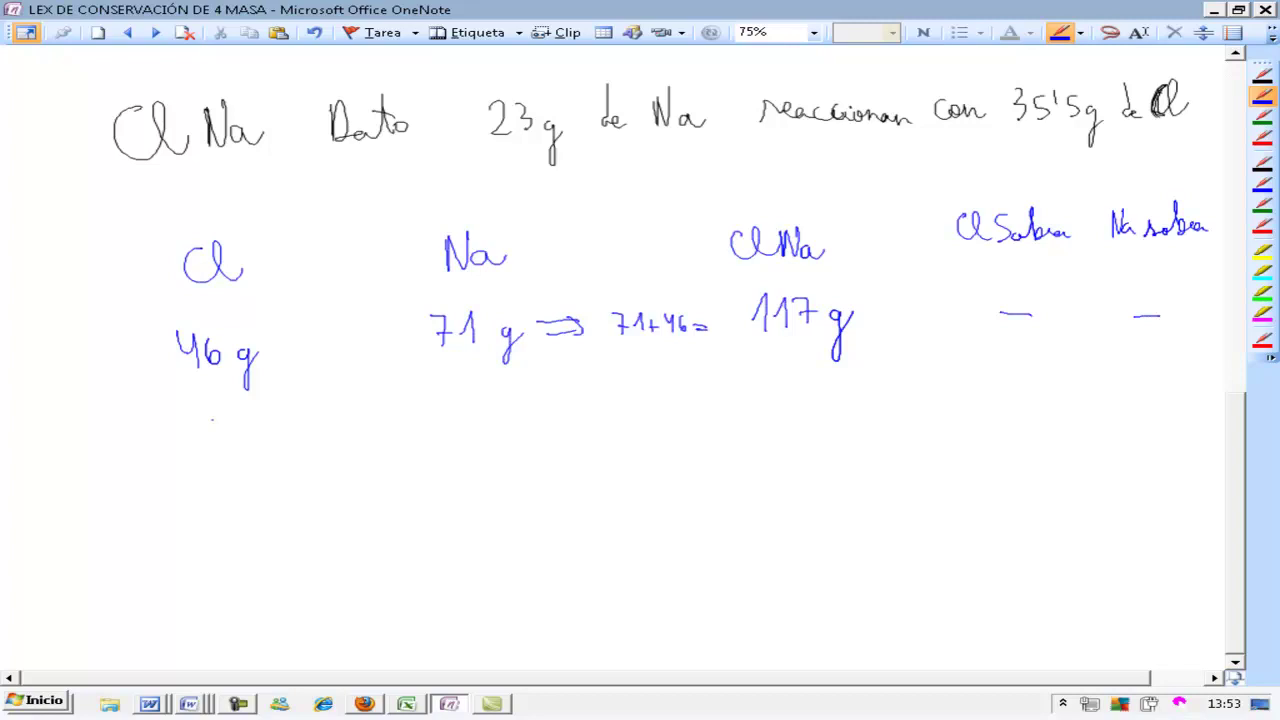
# Start the second row with 69g and 110g →, undoing a mistaken 179g.
pyautogui.moveTo(196, 440)
pyautogui.mouseDown()
pyautogui.moveTo(194, 470)
pyautogui.moveTo(238, 502)
pyautogui.mouseUp()
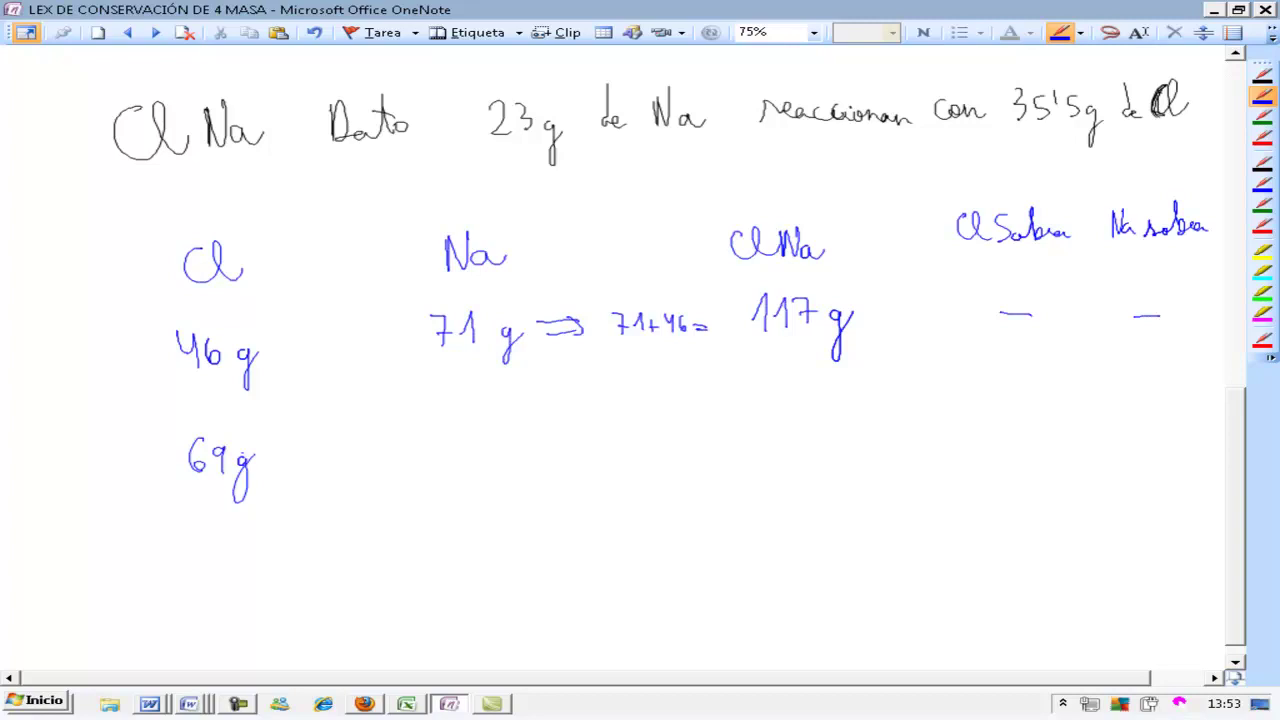
pyautogui.moveTo(442, 430)
pyautogui.mouseDown()
pyautogui.moveTo(453, 455)
pyautogui.moveTo(468, 452)
pyautogui.mouseUp()
pyautogui.moveTo(488, 422); pyautogui.dragTo(511, 488)
pyautogui.moveTo(562, 440)
pyautogui.mouseDown()
pyautogui.moveTo(588, 440)
pyautogui.moveTo(580, 447)
pyautogui.mouseUp()
pyautogui.moveTo(757, 418)
pyautogui.mouseDown()
pyautogui.moveTo(764, 444)
pyautogui.moveTo(798, 431)
pyautogui.mouseUp()
pyautogui.moveTo(815, 418)
pyautogui.mouseDown()
pyautogui.moveTo(812, 444)
pyautogui.moveTo(836, 476)
pyautogui.mouseUp()
pyautogui.hotkey('ctrl', 'z')
pyautogui.hotkey('ctrl', 'z')
pyautogui.hotkey('ctrl', 'z')
pyautogui.hotkey('ctrl', 'z')
pyautogui.hotkey('ctrl', 'z')
pyautogui.hotkey('ctrl', 'z')
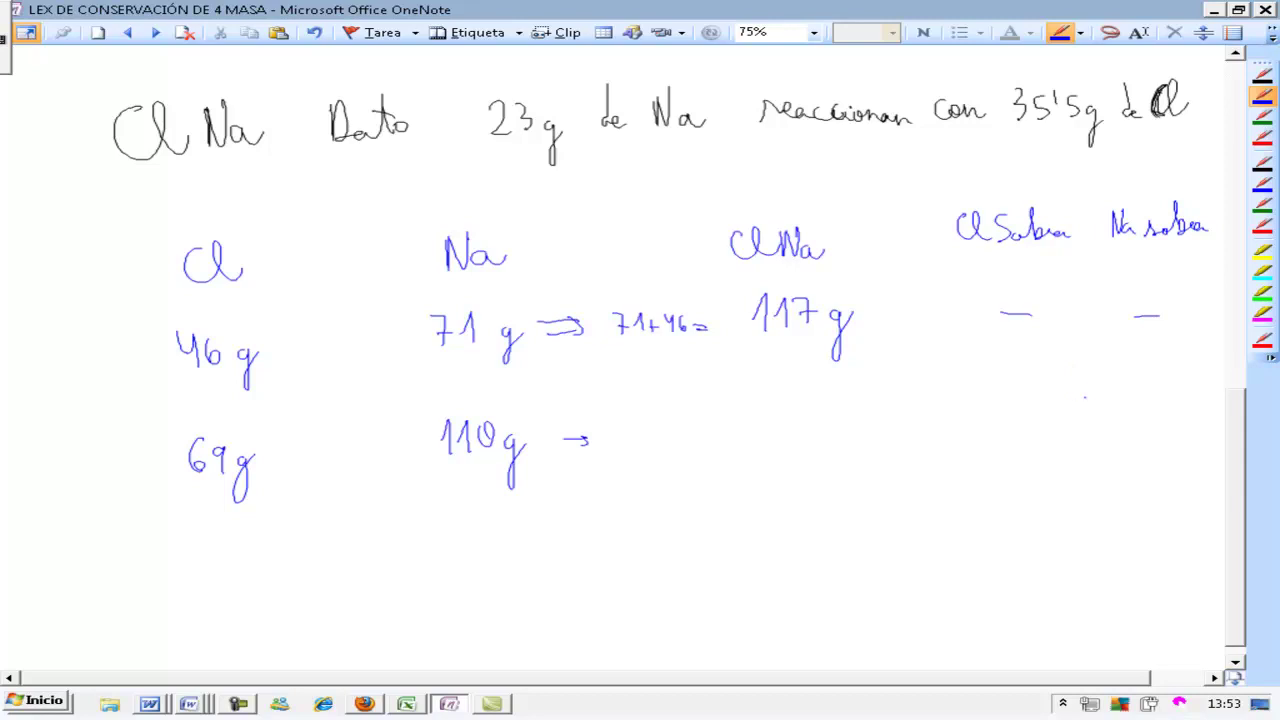
# Note the leftover 3'5g Na in red ink.
pyautogui.click(1262, 138)
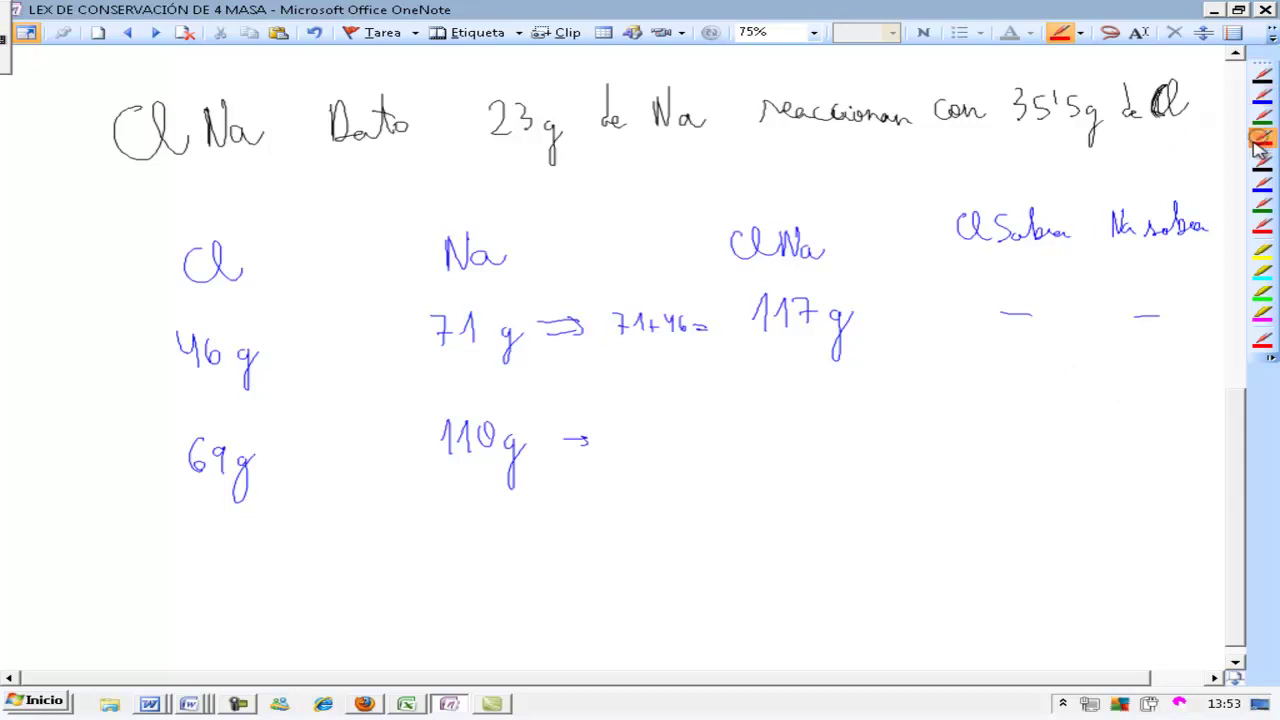
pyautogui.moveTo(1124, 438)
pyautogui.mouseDown()
pyautogui.moveTo(1126, 457)
pyautogui.moveTo(1143, 441)
pyautogui.moveTo(1170, 470)
pyautogui.mouseUp()
pyautogui.moveTo(1187, 441)
pyautogui.mouseDown()
pyautogui.moveTo(1188, 458)
pyautogui.moveTo(1197, 444)
pyautogui.mouseUp()
pyautogui.moveTo(1204, 450); pyautogui.dragTo(1205, 457)
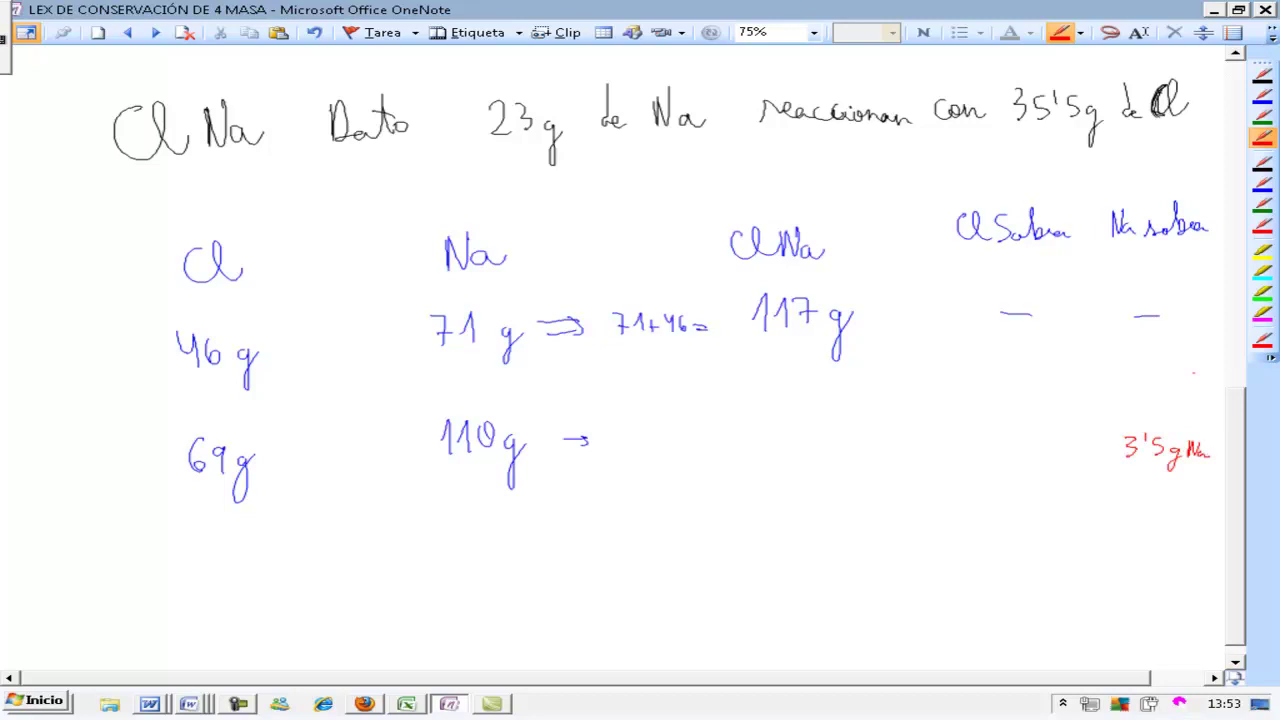
# In blue, write the second row's ClNa mass, correcting 106'5g to 175'5g.
pyautogui.click(1262, 95)
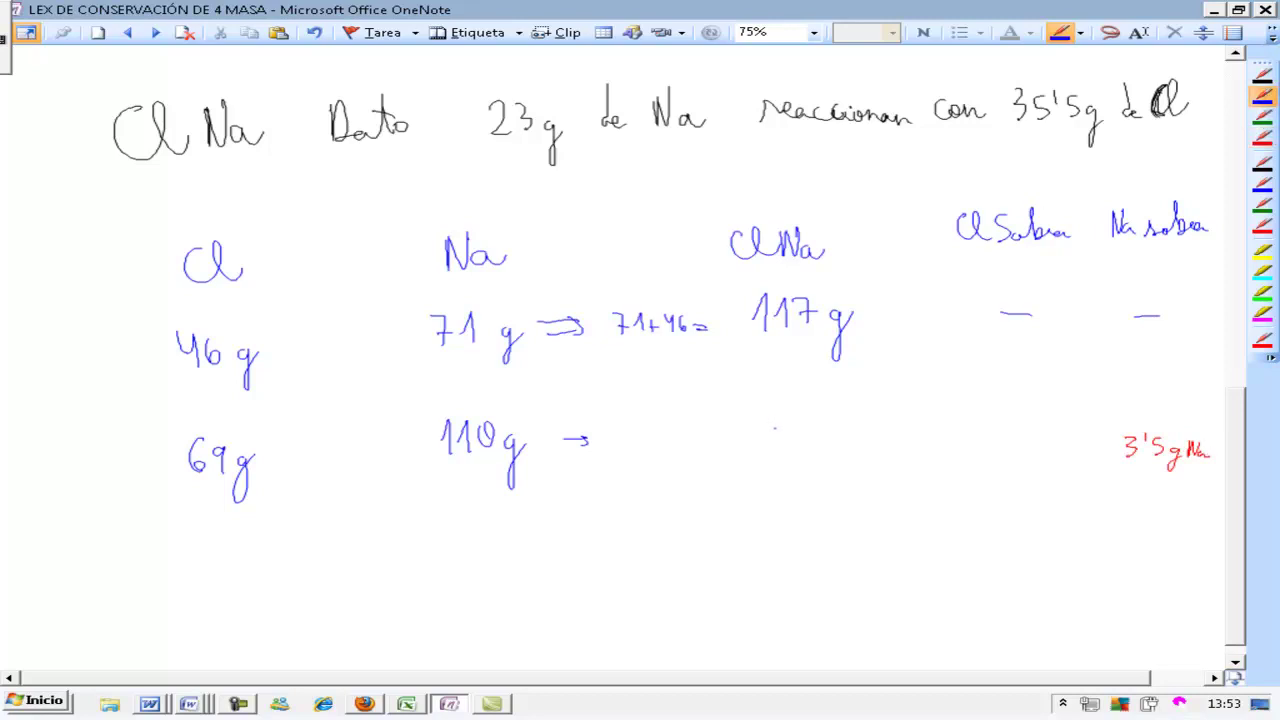
pyautogui.moveTo(768, 422)
pyautogui.mouseDown()
pyautogui.moveTo(772, 450)
pyautogui.moveTo(796, 430)
pyautogui.moveTo(815, 446)
pyautogui.mouseUp()
pyautogui.moveTo(838, 415)
pyautogui.mouseDown()
pyautogui.moveTo(834, 430)
pyautogui.moveTo(874, 472)
pyautogui.mouseUp()
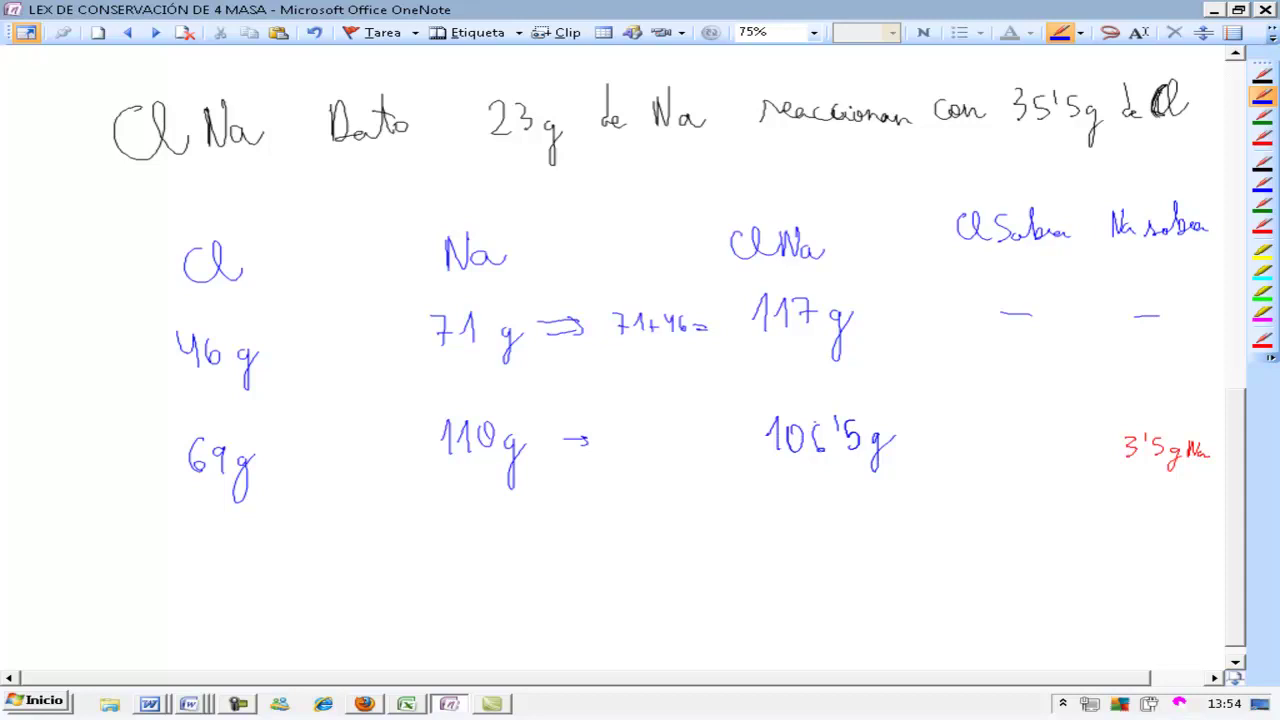
pyautogui.moveTo(797, 430); pyautogui.dragTo(817, 447)
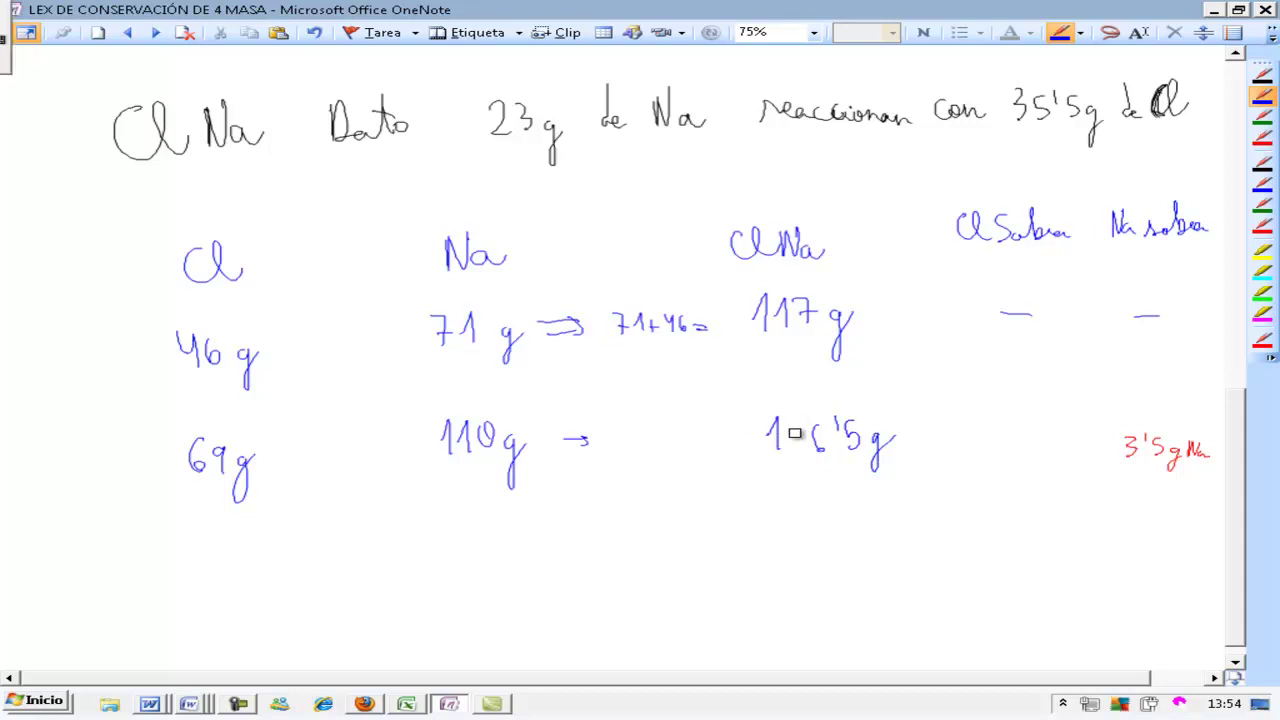
pyautogui.press('Escape')
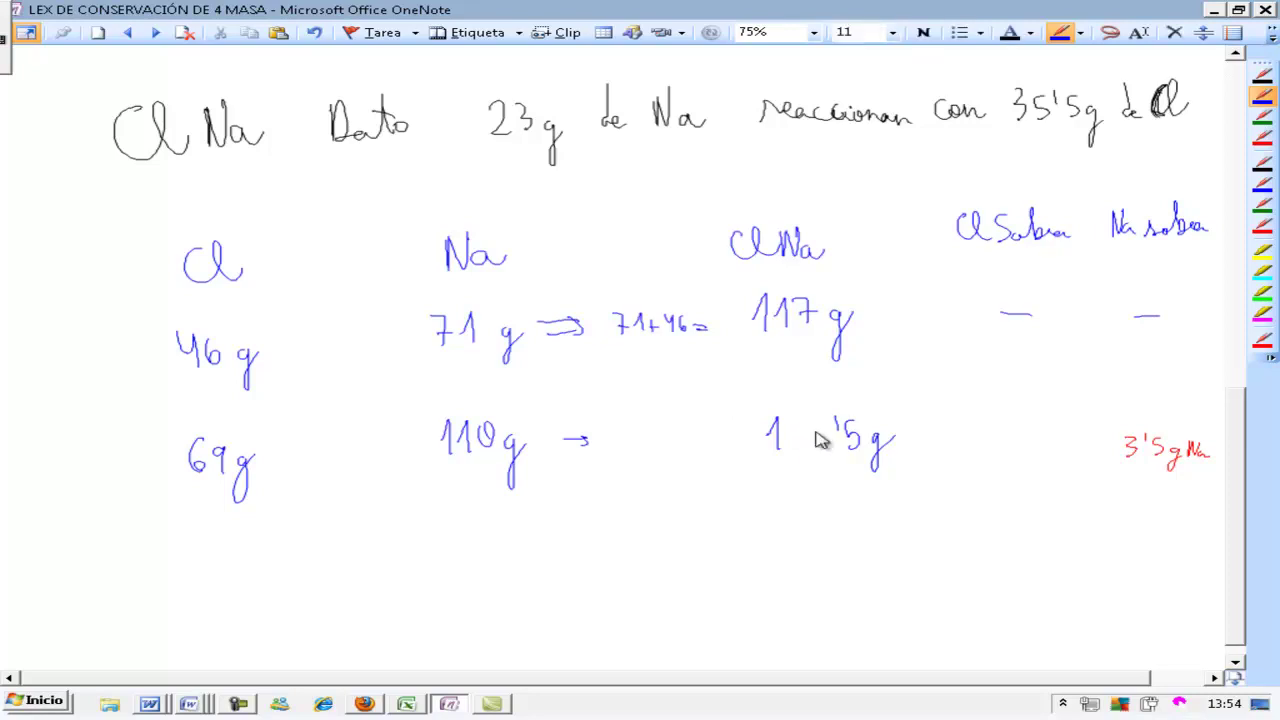
pyautogui.click(673, 357)
pyautogui.moveTo(705, 371); pyautogui.dragTo(703, 385)
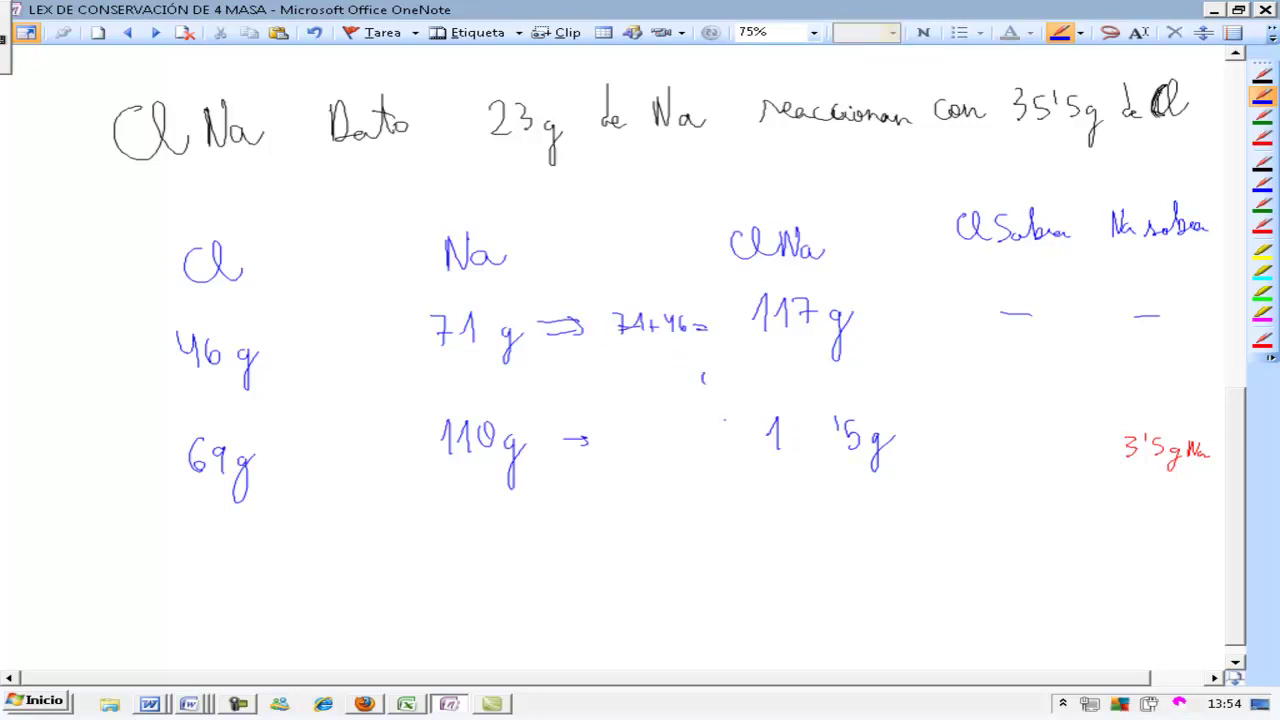
pyautogui.moveTo(787, 421)
pyautogui.mouseDown()
pyautogui.moveTo(804, 424)
pyautogui.moveTo(799, 446)
pyautogui.moveTo(818, 441)
pyautogui.mouseUp()
pyautogui.scroll(-1, 1240, 466)
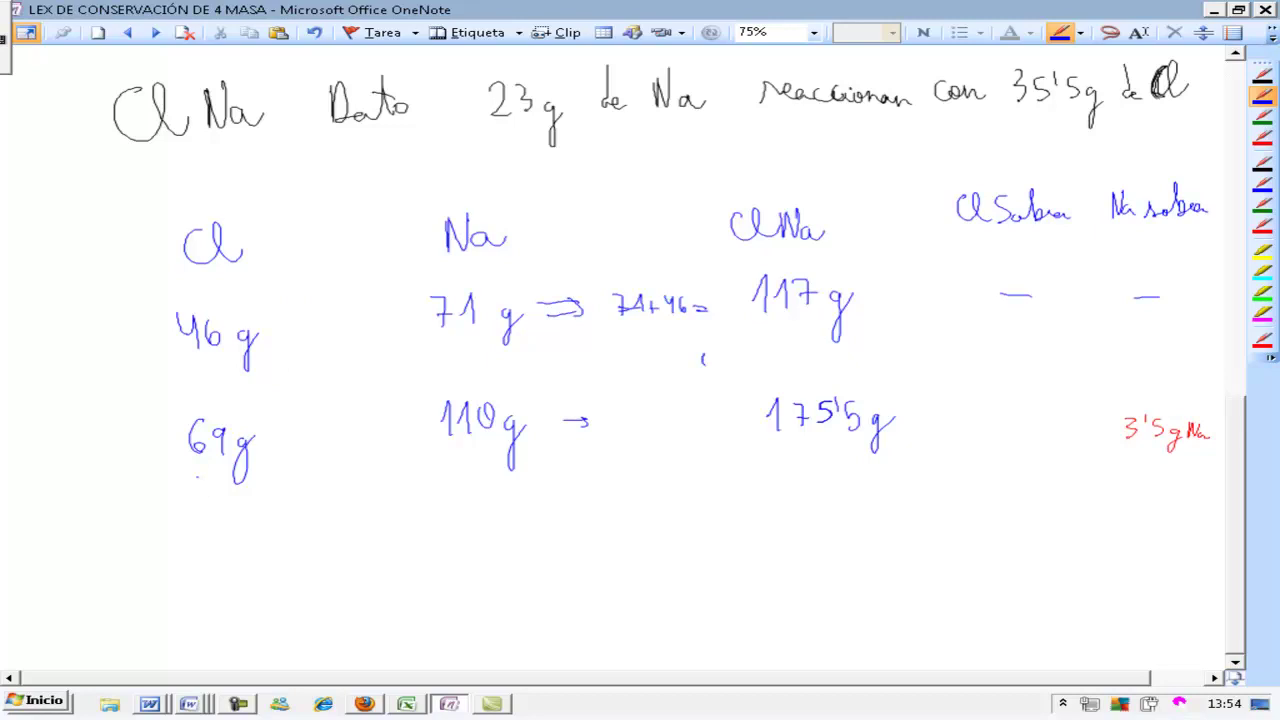
# Start the third row with 97 g Cl and 142 g Na →.
pyautogui.moveTo(446, 524)
pyautogui.mouseDown()
pyautogui.moveTo(453, 545)
pyautogui.moveTo(482, 530)
pyautogui.mouseUp()
pyautogui.moveTo(476, 517)
pyautogui.mouseDown()
pyautogui.moveTo(477, 542)
pyautogui.moveTo(508, 533)
pyautogui.mouseUp()
pyautogui.moveTo(526, 520); pyautogui.dragTo(520, 565)
pyautogui.moveTo(566, 521); pyautogui.dragTo(586, 525)
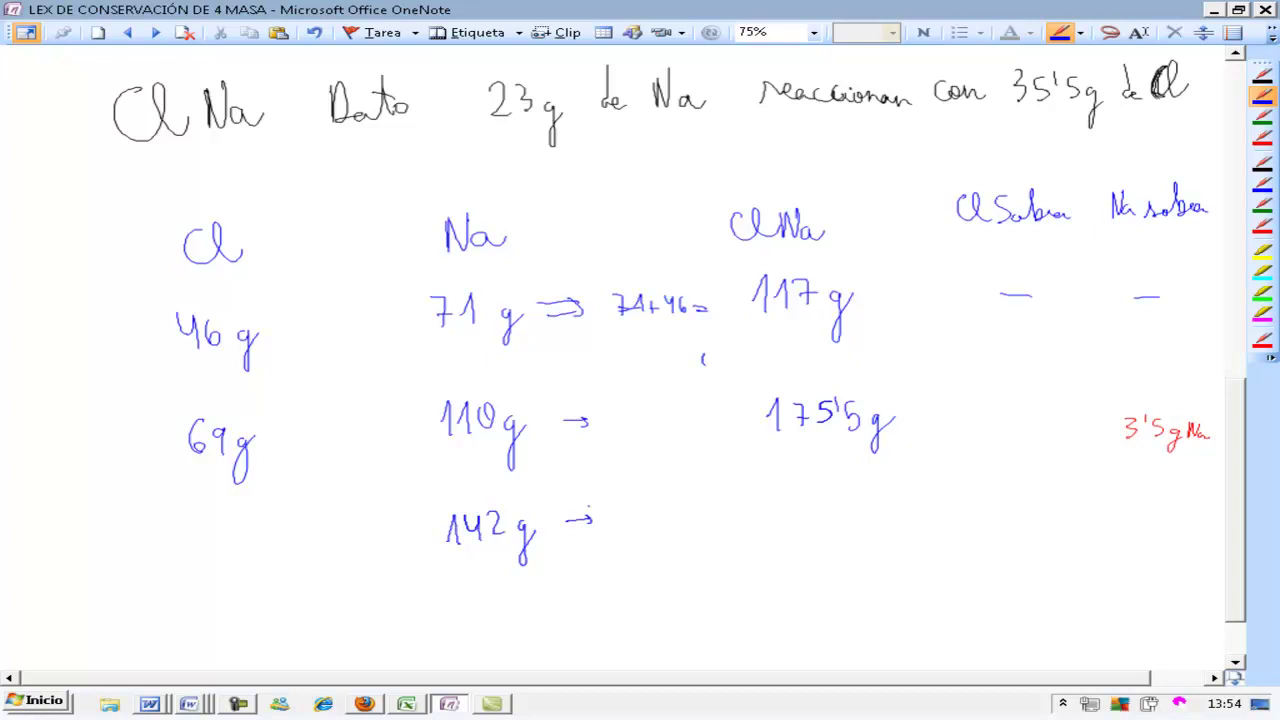
pyautogui.moveTo(218, 522)
pyautogui.mouseDown()
pyautogui.moveTo(214, 550)
pyautogui.moveTo(280, 536)
pyautogui.moveTo(285, 562)
pyautogui.mouseUp()
# In red, note 5g Cl leftover, add no-leftover dashes, and write 234 g under ClNa.
pyautogui.click(1262, 117)
pyautogui.click(1261, 138)
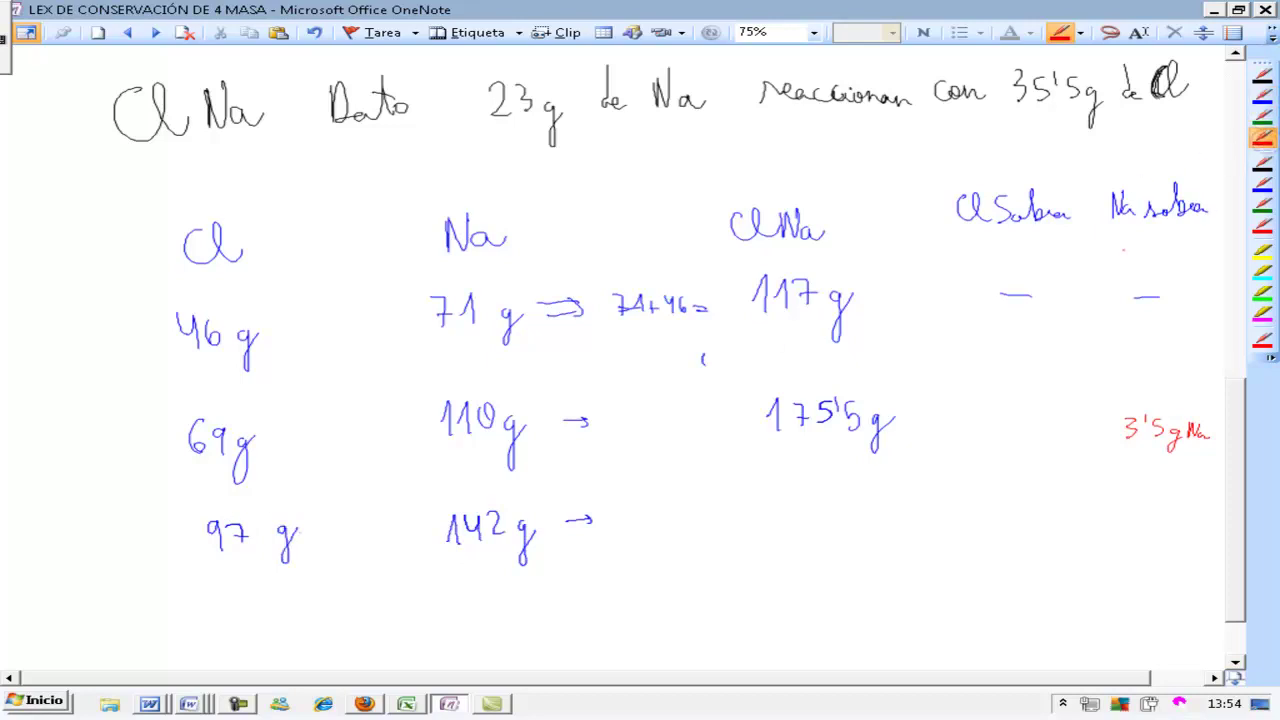
pyautogui.moveTo(1004, 474)
pyautogui.mouseDown()
pyautogui.moveTo(1016, 472)
pyautogui.moveTo(1002, 512)
pyautogui.moveTo(1030, 522)
pyautogui.mouseUp()
pyautogui.moveTo(1066, 478); pyautogui.dragTo(1074, 500)
pyautogui.moveTo(1164, 496); pyautogui.dragTo(1180, 497)
pyautogui.moveTo(1064, 417); pyautogui.dragTo(1078, 419)
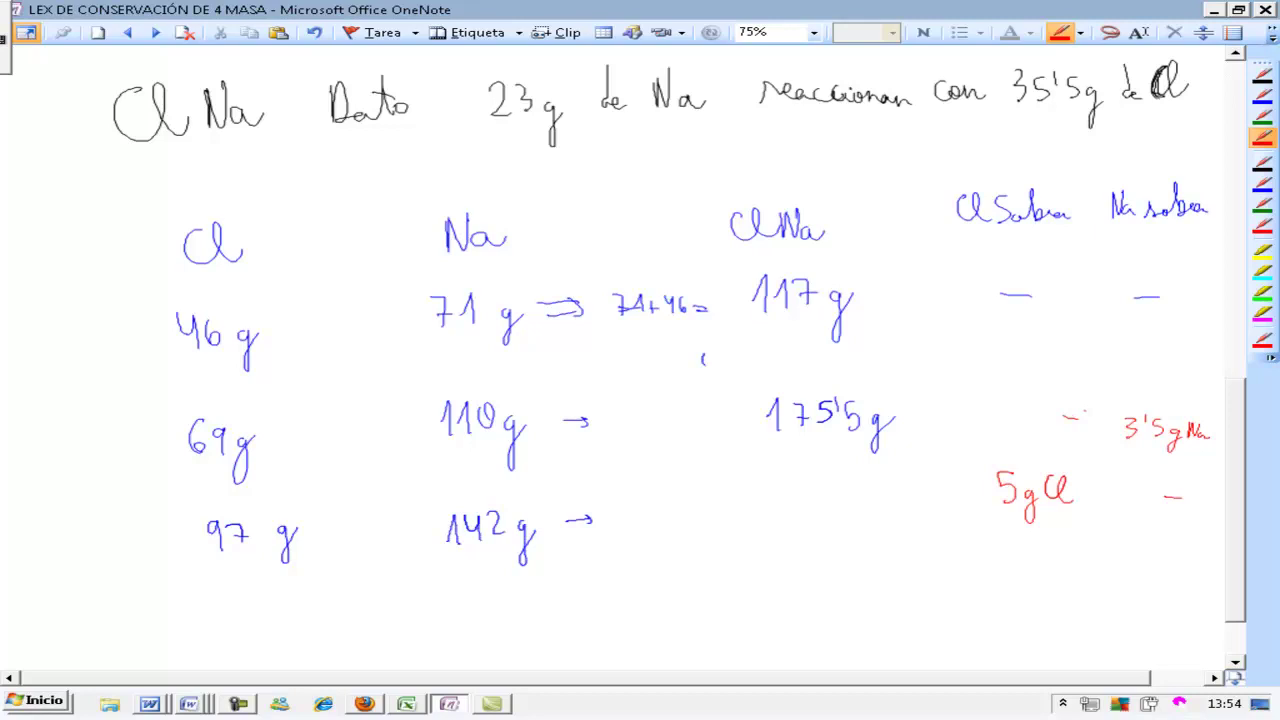
pyautogui.moveTo(772, 492)
pyautogui.mouseDown()
pyautogui.moveTo(790, 510)
pyautogui.moveTo(840, 508)
pyautogui.moveTo(862, 526)
pyautogui.mouseUp()
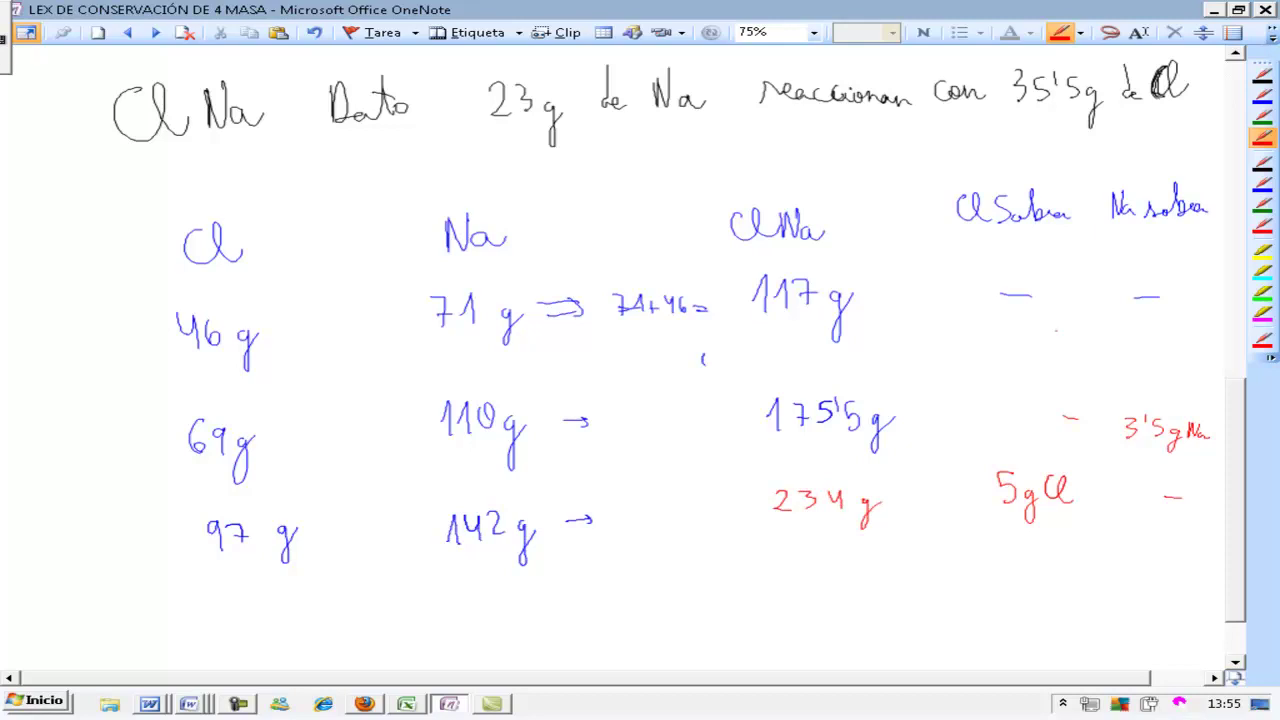
# Insert a large blank gap below the table with Insert Space.
pyautogui.click(1203, 32)
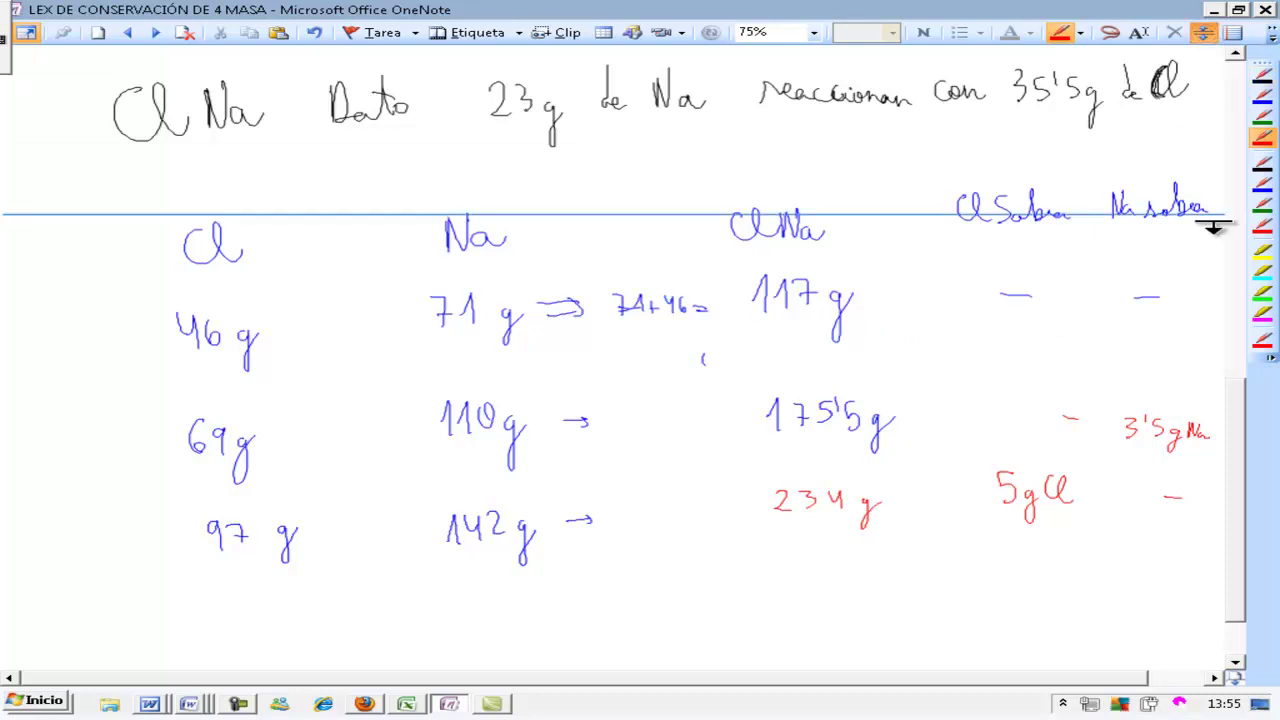
pyautogui.click(1077, 565)
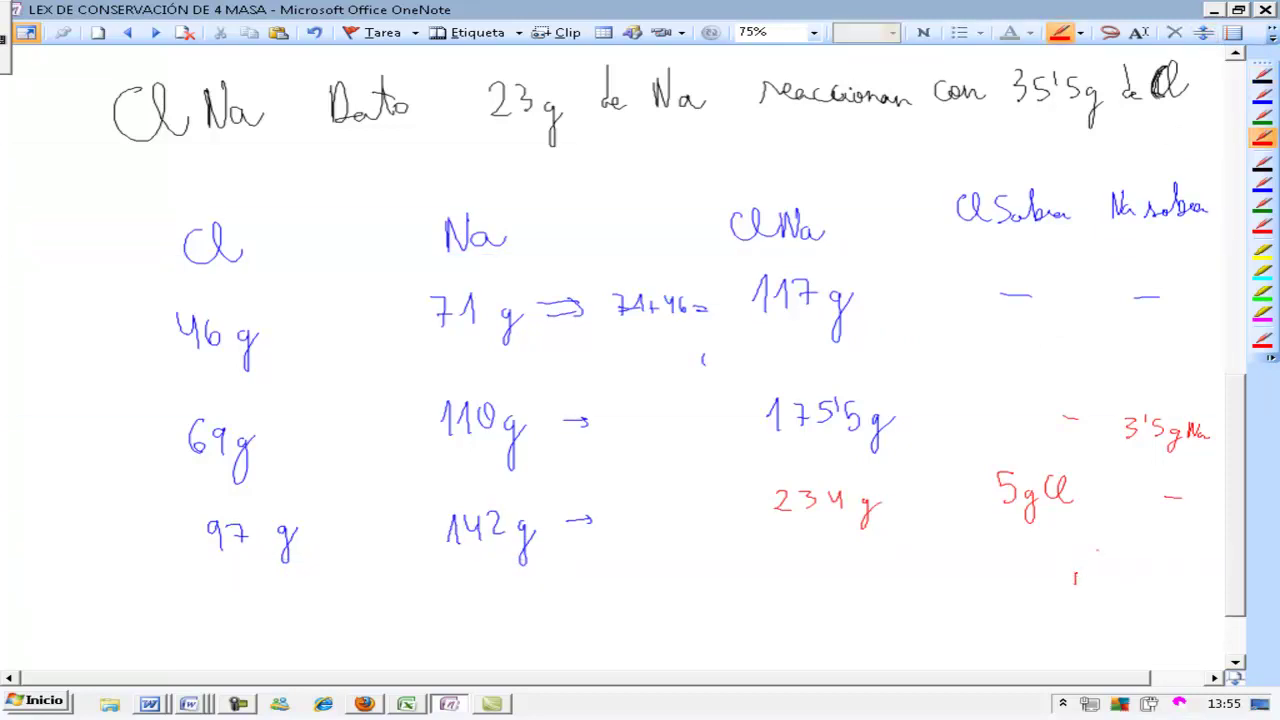
pyautogui.click(1203, 32)
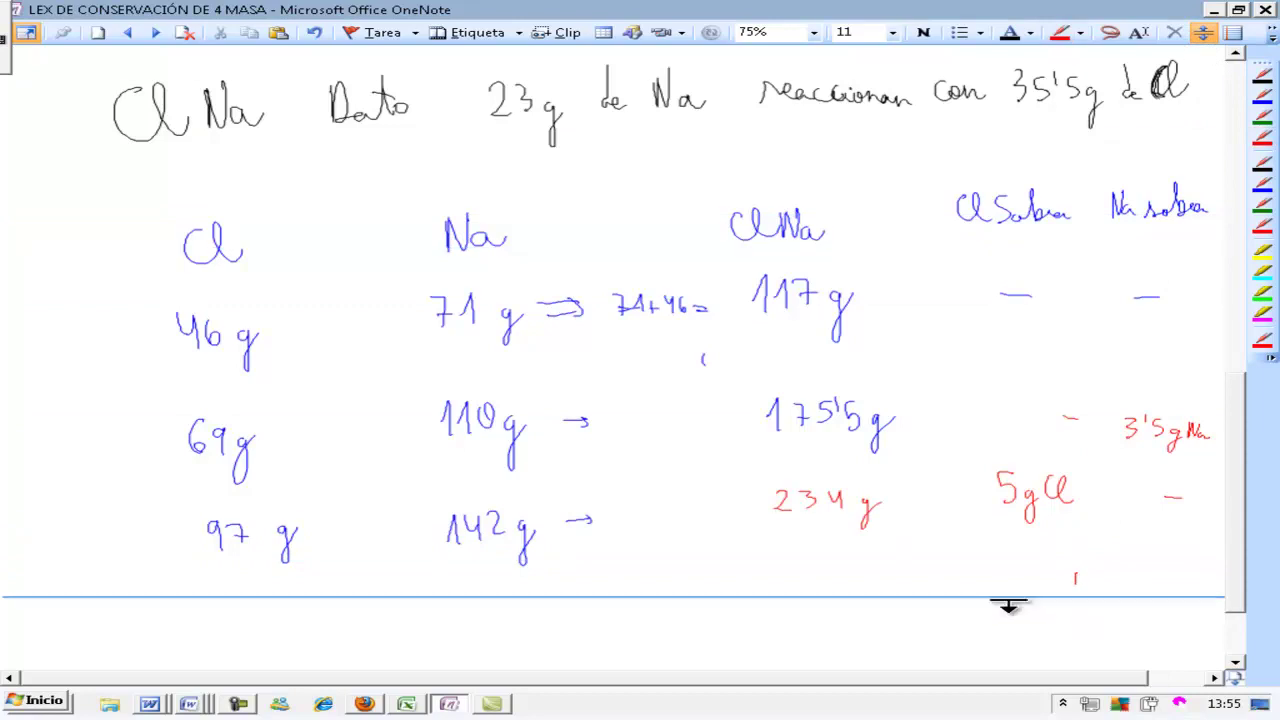
pyautogui.moveTo(1014, 572); pyautogui.dragTo(1008, 690)
pyautogui.click(1263, 77)
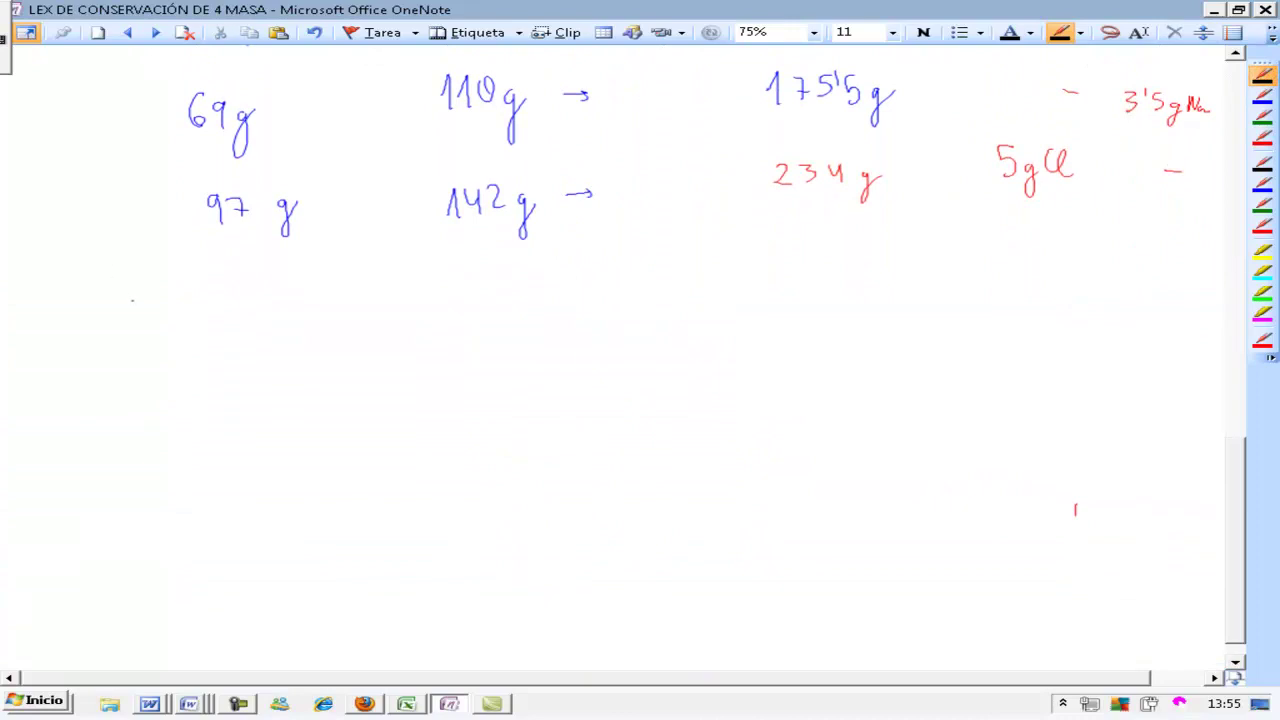
# Handwrite "35'5 g Cl reaccionan exactamente con 23 g Na." in black ink.
pyautogui.moveTo(116, 291)
pyautogui.mouseDown()
pyautogui.moveTo(140, 314)
pyautogui.moveTo(158, 299)
pyautogui.mouseUp()
pyautogui.moveTo(180, 291)
pyautogui.mouseDown()
pyautogui.moveTo(168, 314)
pyautogui.moveTo(198, 313)
pyautogui.moveTo(206, 346)
pyautogui.mouseUp()
pyautogui.moveTo(262, 290)
pyautogui.mouseDown()
pyautogui.moveTo(287, 312)
pyautogui.moveTo(370, 300)
pyautogui.moveTo(640, 306)
pyautogui.mouseUp()
pyautogui.moveTo(620, 282)
pyautogui.mouseDown()
pyautogui.moveTo(654, 280)
pyautogui.moveTo(672, 304)
pyautogui.moveTo(726, 300)
pyautogui.mouseUp()
pyautogui.moveTo(728, 262)
pyautogui.mouseDown()
pyautogui.moveTo(732, 304)
pyautogui.moveTo(756, 272)
pyautogui.mouseUp()
pyautogui.moveTo(742, 296); pyautogui.dragTo(778, 300)
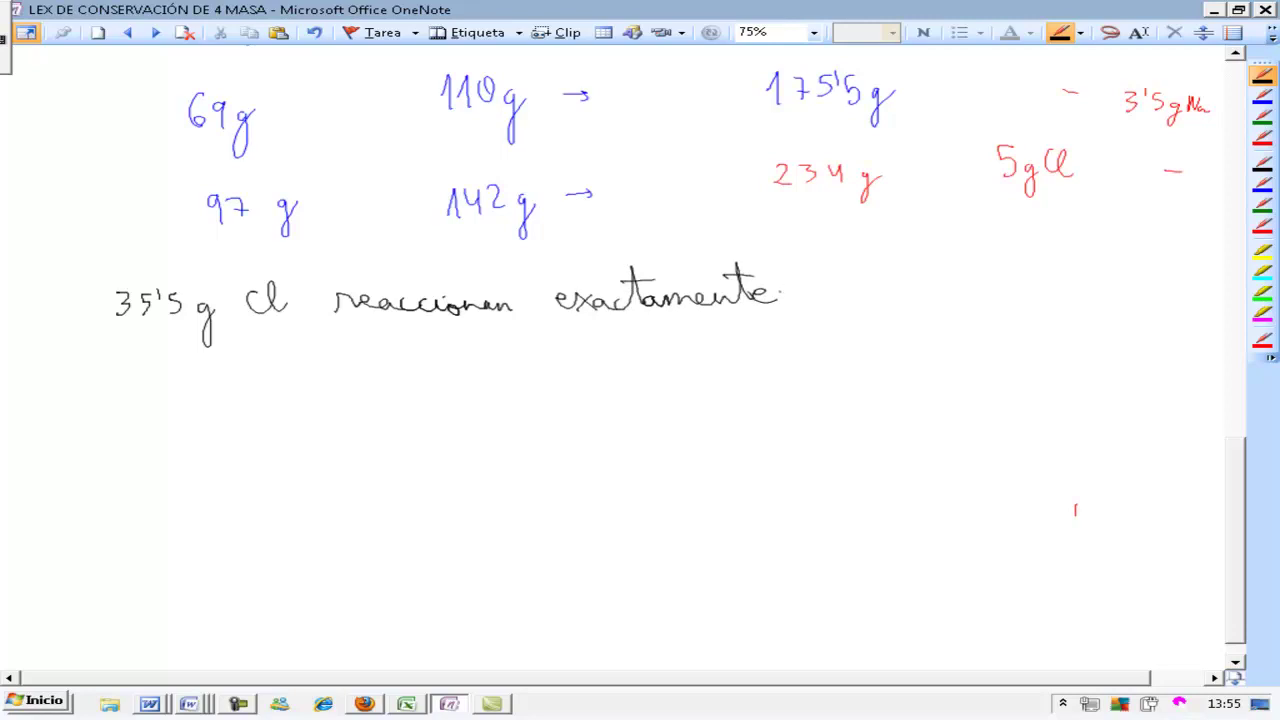
pyautogui.moveTo(831, 288)
pyautogui.mouseDown()
pyautogui.moveTo(858, 300)
pyautogui.moveTo(1078, 298)
pyautogui.moveTo(1100, 270)
pyautogui.moveTo(1128, 298)
pyautogui.mouseUp()
pyautogui.click(1135, 296)
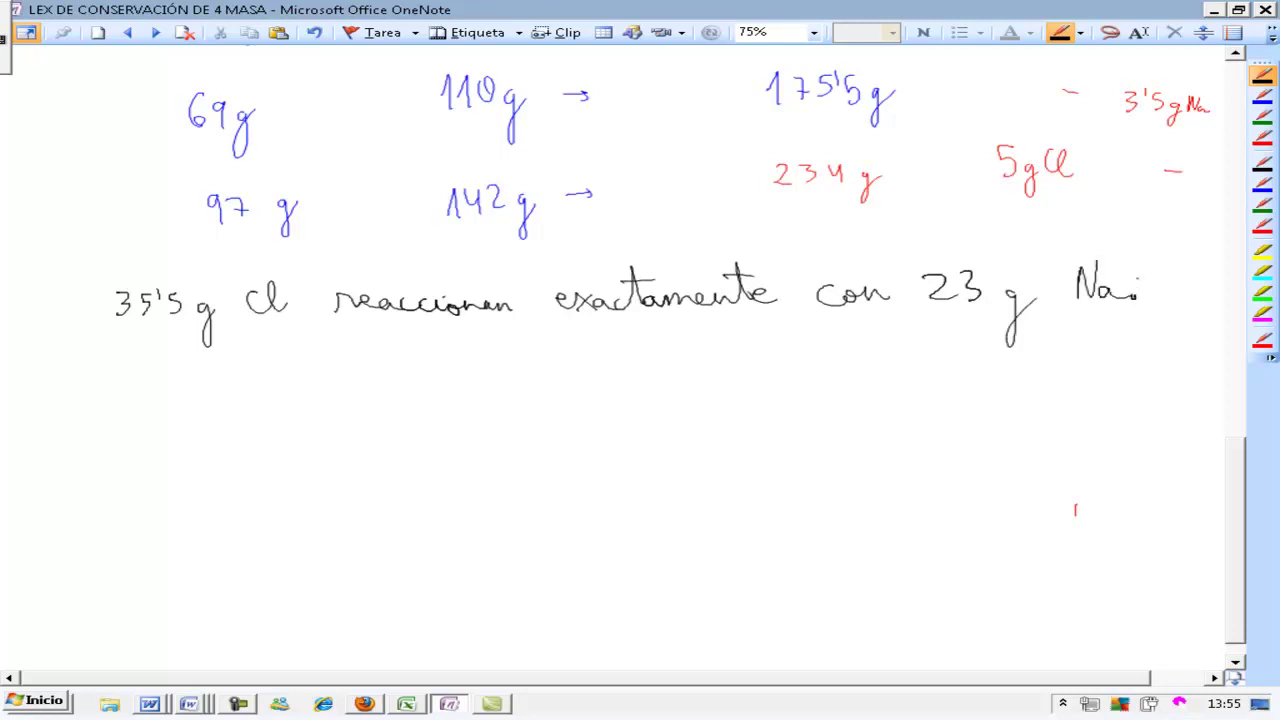
pyautogui.press('Escape')
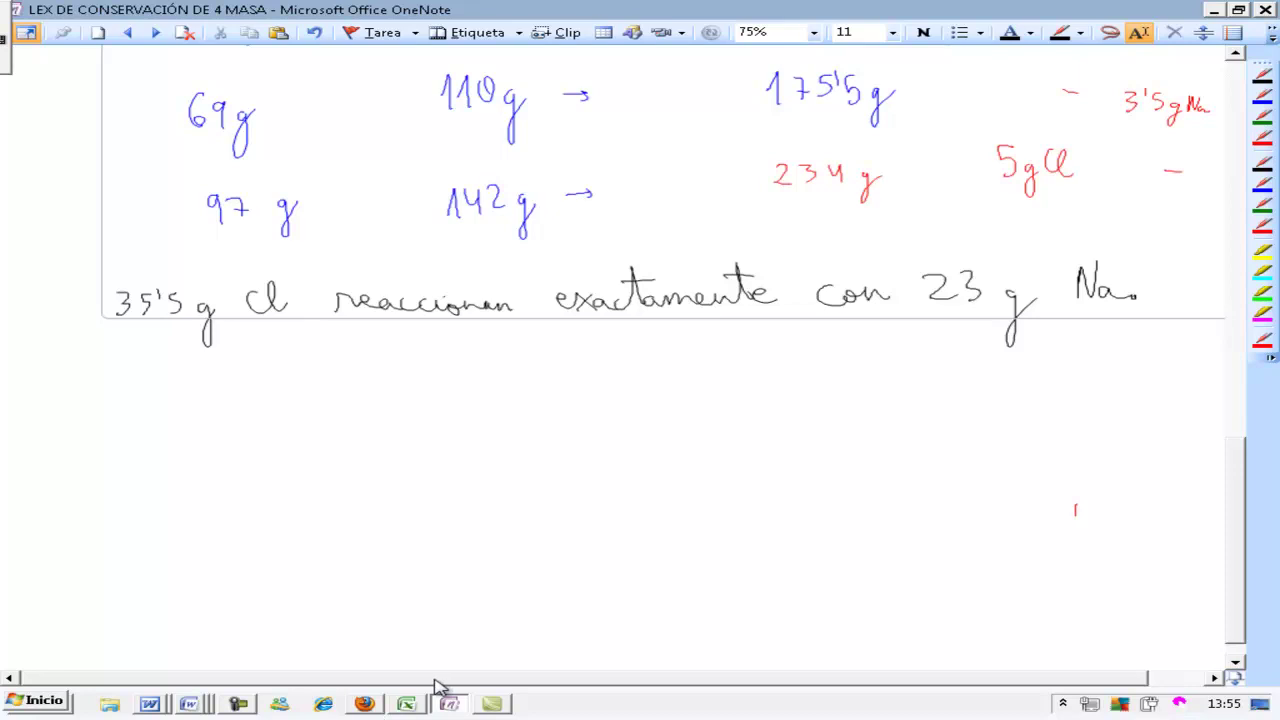
# Handwrite the first line: "Si tengo 69 g de Na, ¿cuánto Cl necesitamos para".
pyautogui.click(1249, 251)
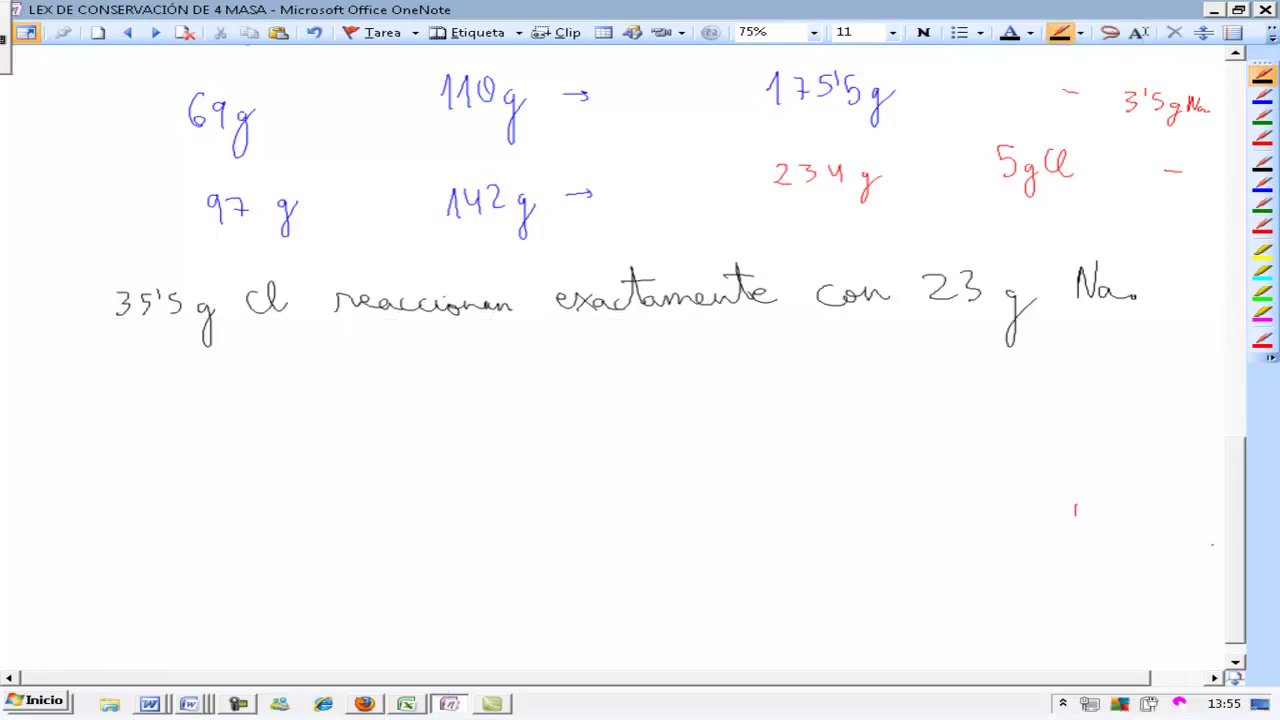
pyautogui.moveTo(1251, 545); pyautogui.dragTo(1257, 480)
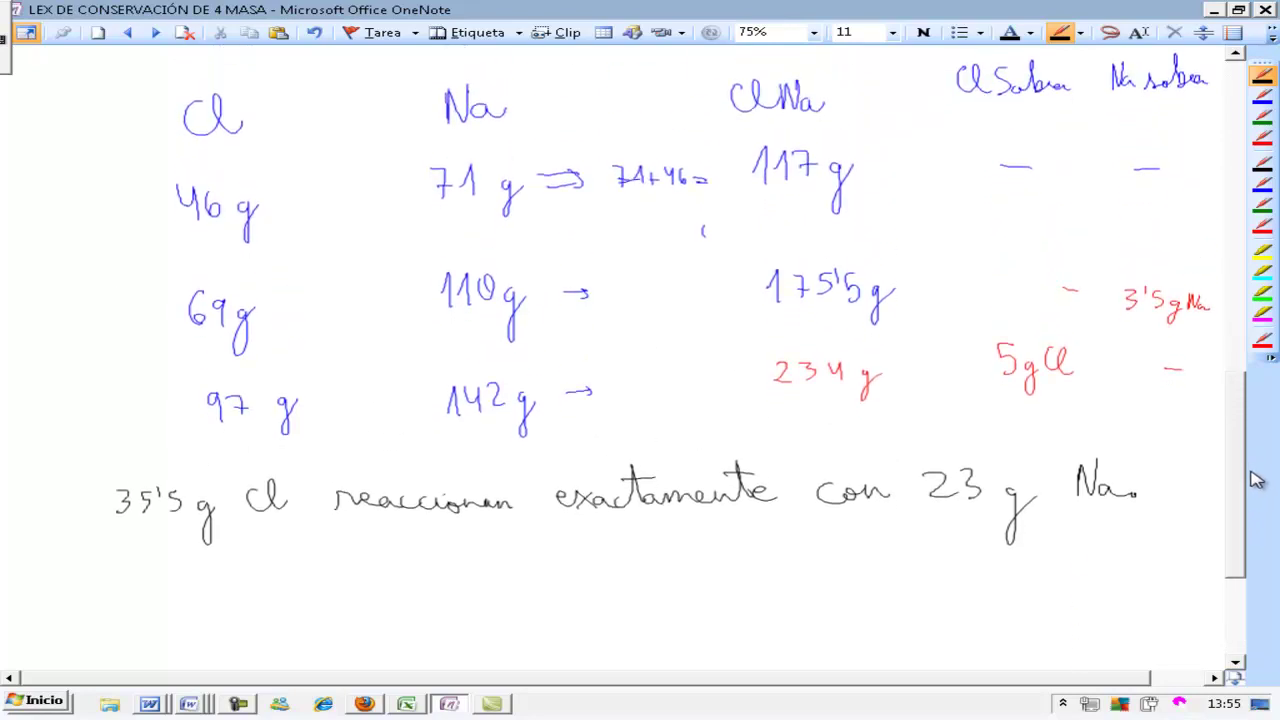
pyautogui.moveTo(1257, 480); pyautogui.dragTo(1257, 555)
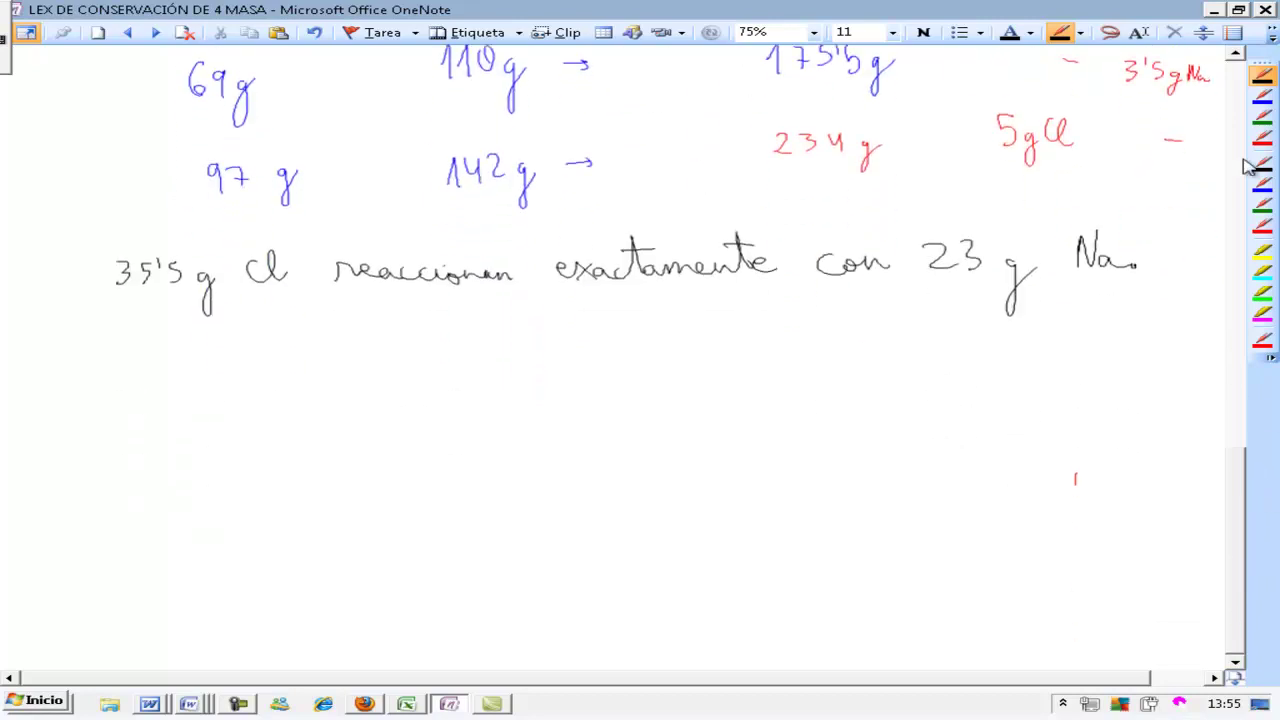
pyautogui.moveTo(104, 349)
pyautogui.mouseDown()
pyautogui.moveTo(88, 378)
pyautogui.moveTo(179, 374)
pyautogui.mouseUp()
pyautogui.moveTo(163, 352)
pyautogui.mouseDown()
pyautogui.moveTo(222, 372)
pyautogui.moveTo(216, 400)
pyautogui.moveTo(243, 366)
pyautogui.moveTo(294, 360)
pyautogui.mouseUp()
pyautogui.moveTo(324, 346)
pyautogui.mouseDown()
pyautogui.moveTo(320, 372)
pyautogui.moveTo(352, 398)
pyautogui.mouseUp()
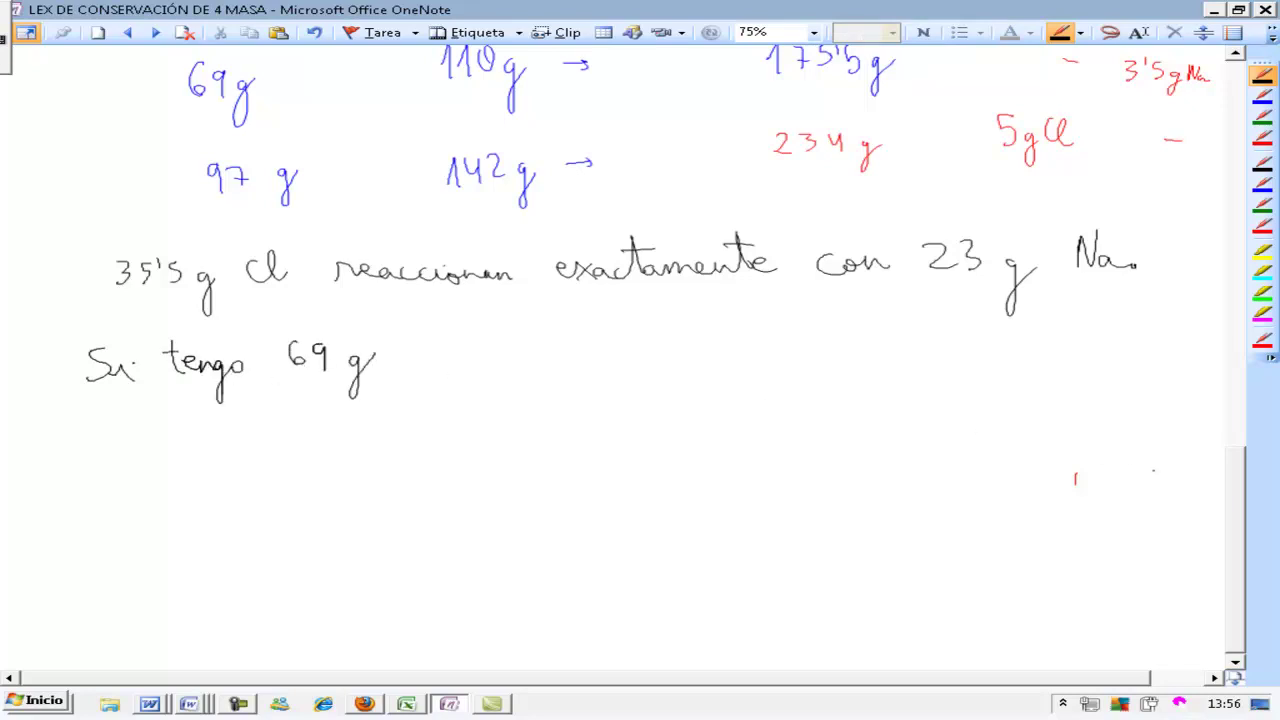
pyautogui.moveTo(1248, 474); pyautogui.dragTo(1251, 400)
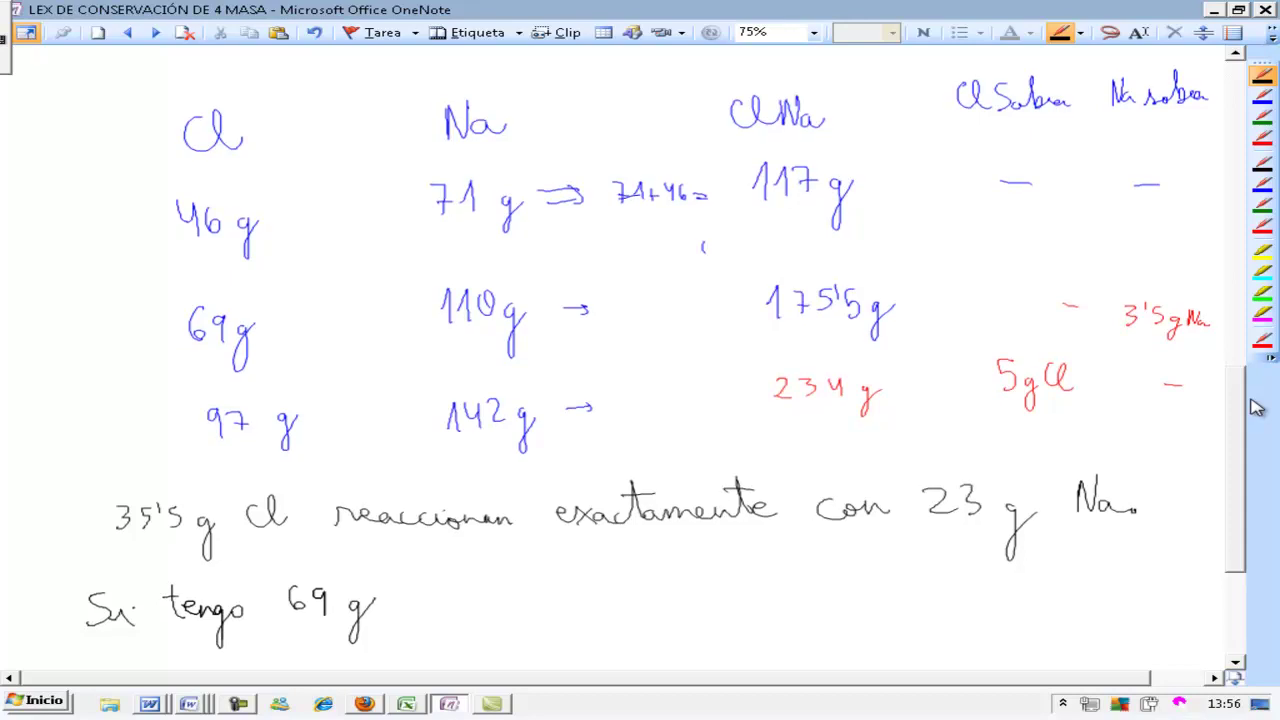
pyautogui.scroll(-5, 1075, 478)
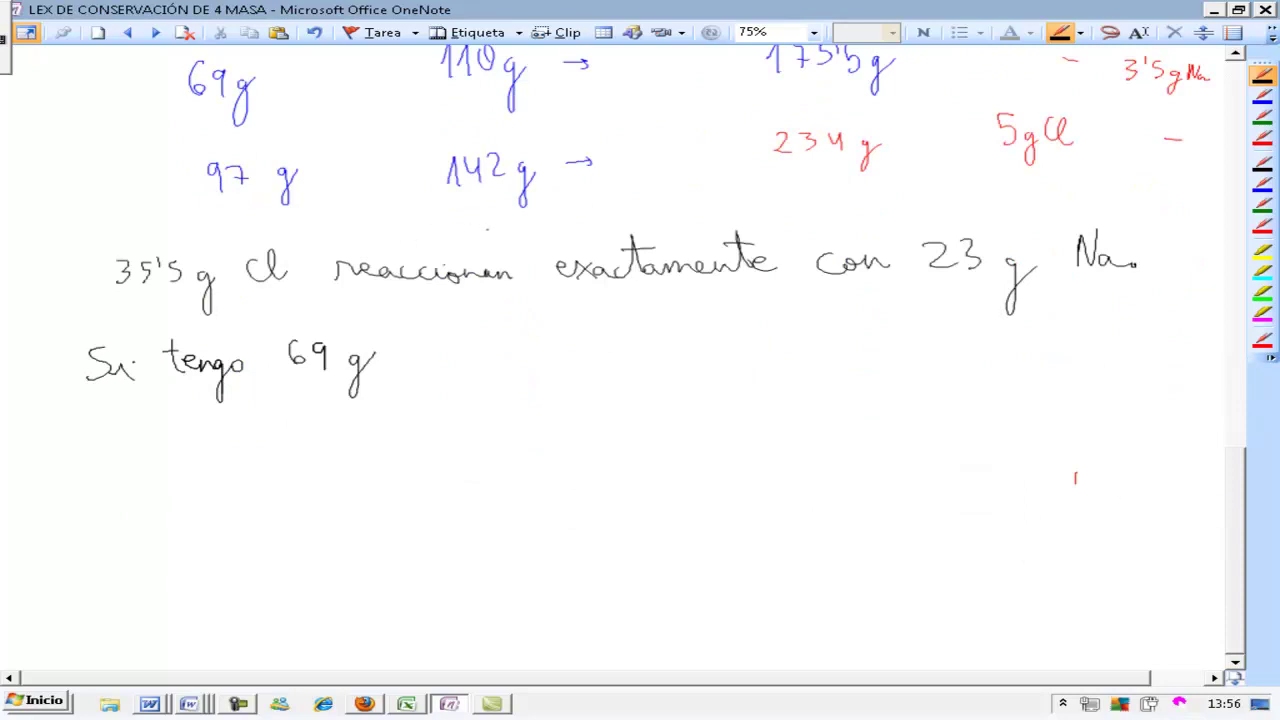
pyautogui.moveTo(421, 320)
pyautogui.mouseDown()
pyautogui.moveTo(418, 340)
pyautogui.moveTo(442, 356)
pyautogui.mouseUp()
pyautogui.moveTo(480, 336)
pyautogui.mouseDown()
pyautogui.moveTo(478, 356)
pyautogui.moveTo(496, 326)
pyautogui.moveTo(518, 356)
pyautogui.mouseUp()
pyautogui.moveTo(524, 354); pyautogui.dragTo(526, 372)
pyautogui.moveTo(571, 330)
pyautogui.mouseDown()
pyautogui.moveTo(574, 356)
pyautogui.moveTo(672, 354)
pyautogui.mouseUp()
pyautogui.moveTo(676, 326)
pyautogui.mouseDown()
pyautogui.moveTo(680, 352)
pyautogui.moveTo(684, 332)
pyautogui.mouseUp()
pyautogui.moveTo(686, 342)
pyautogui.mouseDown()
pyautogui.moveTo(746, 354)
pyautogui.moveTo(900, 346)
pyautogui.mouseUp()
pyautogui.moveTo(908, 306)
pyautogui.mouseDown()
pyautogui.moveTo(912, 346)
pyautogui.moveTo(916, 316)
pyautogui.mouseUp()
pyautogui.moveTo(914, 338); pyautogui.dragTo(988, 332)
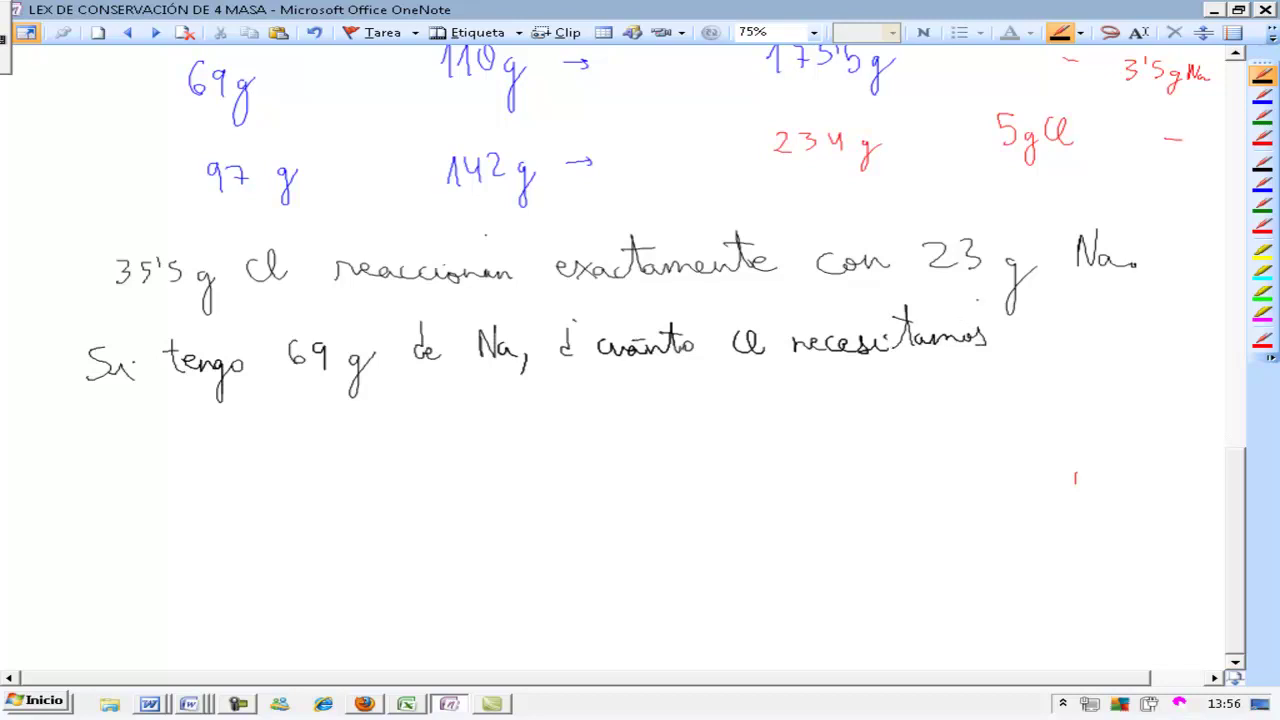
pyautogui.moveTo(1036, 332)
pyautogui.mouseDown()
pyautogui.moveTo(1035, 368)
pyautogui.moveTo(1062, 338)
pyautogui.moveTo(1118, 340)
pyautogui.mouseUp()
# Finish the question on the next line: "formar sal y qué cantidad de sal tendremos?".
pyautogui.moveTo(116, 410)
pyautogui.mouseDown()
pyautogui.moveTo(124, 466)
pyautogui.moveTo(146, 436)
pyautogui.moveTo(176, 428)
pyautogui.moveTo(292, 430)
pyautogui.mouseUp()
pyautogui.moveTo(292, 396); pyautogui.dragTo(300, 432)
pyautogui.moveTo(306, 420); pyautogui.dragTo(358, 458)
pyautogui.click(381, 413)
pyautogui.moveTo(446, 404)
pyautogui.mouseDown()
pyautogui.moveTo(444, 440)
pyautogui.moveTo(472, 412)
pyautogui.mouseUp()
pyautogui.moveTo(474, 402)
pyautogui.mouseDown()
pyautogui.moveTo(576, 406)
pyautogui.moveTo(578, 386)
pyautogui.mouseUp()
pyautogui.moveTo(578, 398)
pyautogui.mouseDown()
pyautogui.moveTo(588, 406)
pyautogui.moveTo(592, 370)
pyautogui.moveTo(618, 370)
pyautogui.moveTo(636, 402)
pyautogui.moveTo(748, 410)
pyautogui.mouseUp()
pyautogui.click(693, 408)
pyautogui.moveTo(752, 380)
pyautogui.mouseDown()
pyautogui.moveTo(764, 410)
pyautogui.moveTo(794, 408)
pyautogui.mouseUp()
pyautogui.moveTo(778, 388)
pyautogui.mouseDown()
pyautogui.moveTo(804, 386)
pyautogui.moveTo(820, 404)
pyautogui.moveTo(846, 362)
pyautogui.moveTo(868, 398)
pyautogui.moveTo(932, 400)
pyautogui.mouseUp()
pyautogui.click(933, 407)
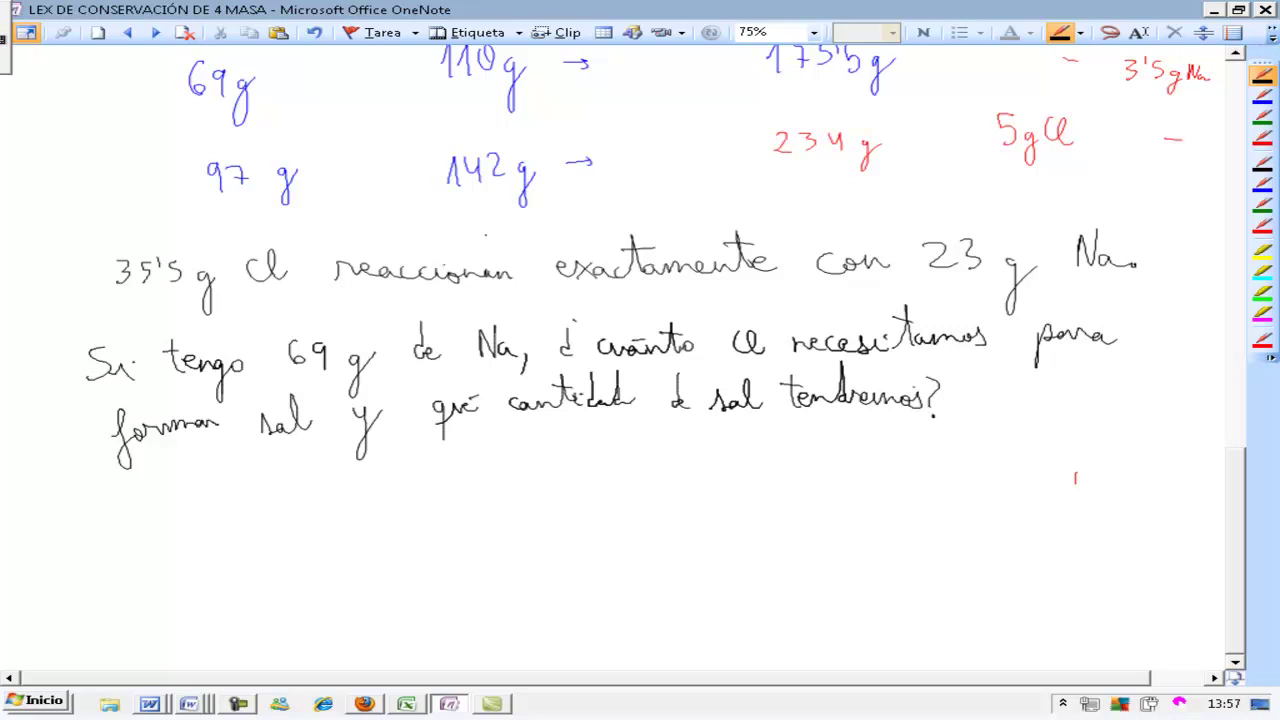
pyautogui.press('Escape')
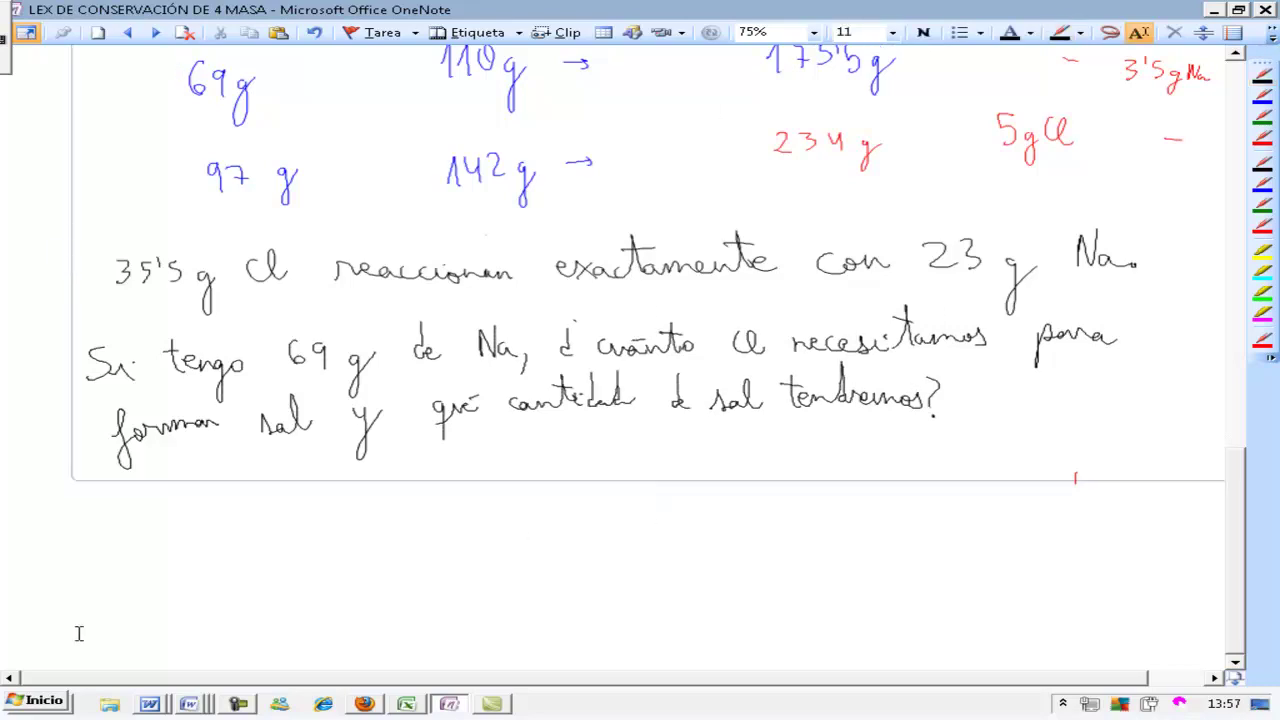
pyautogui.click(236, 705)
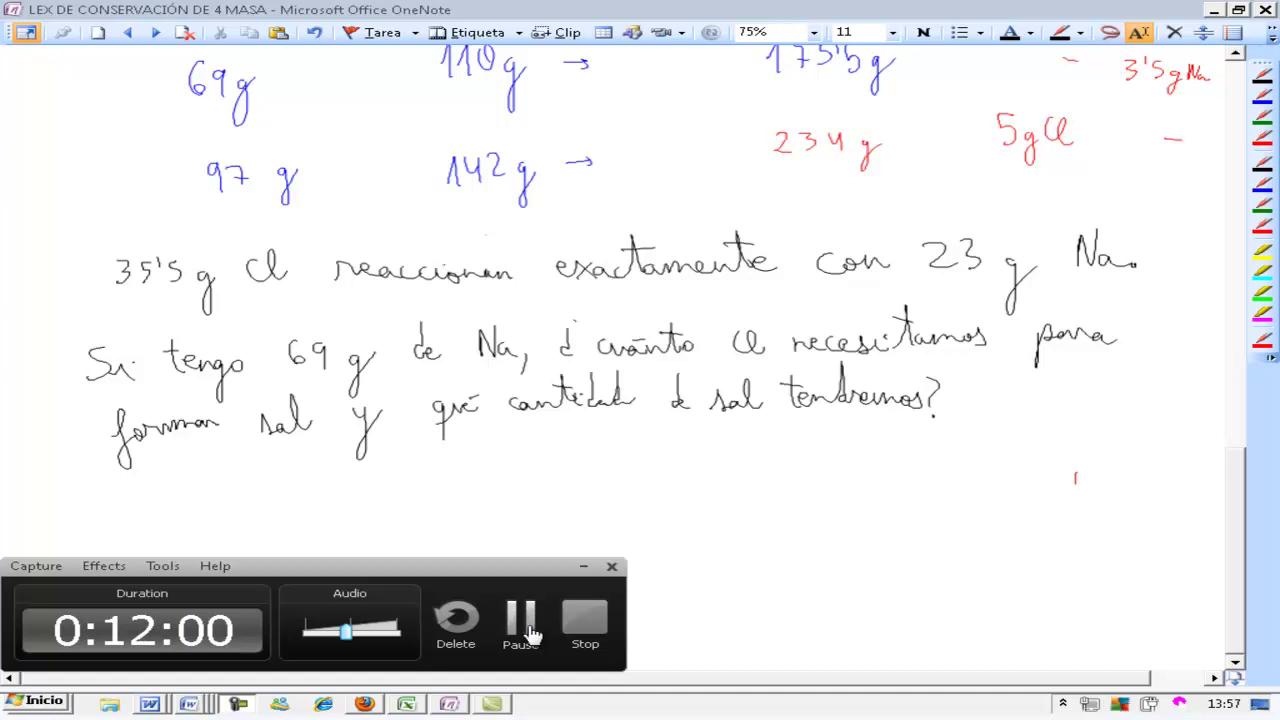
pyautogui.rightClick(571, 602)
pyautogui.click(575, 598)
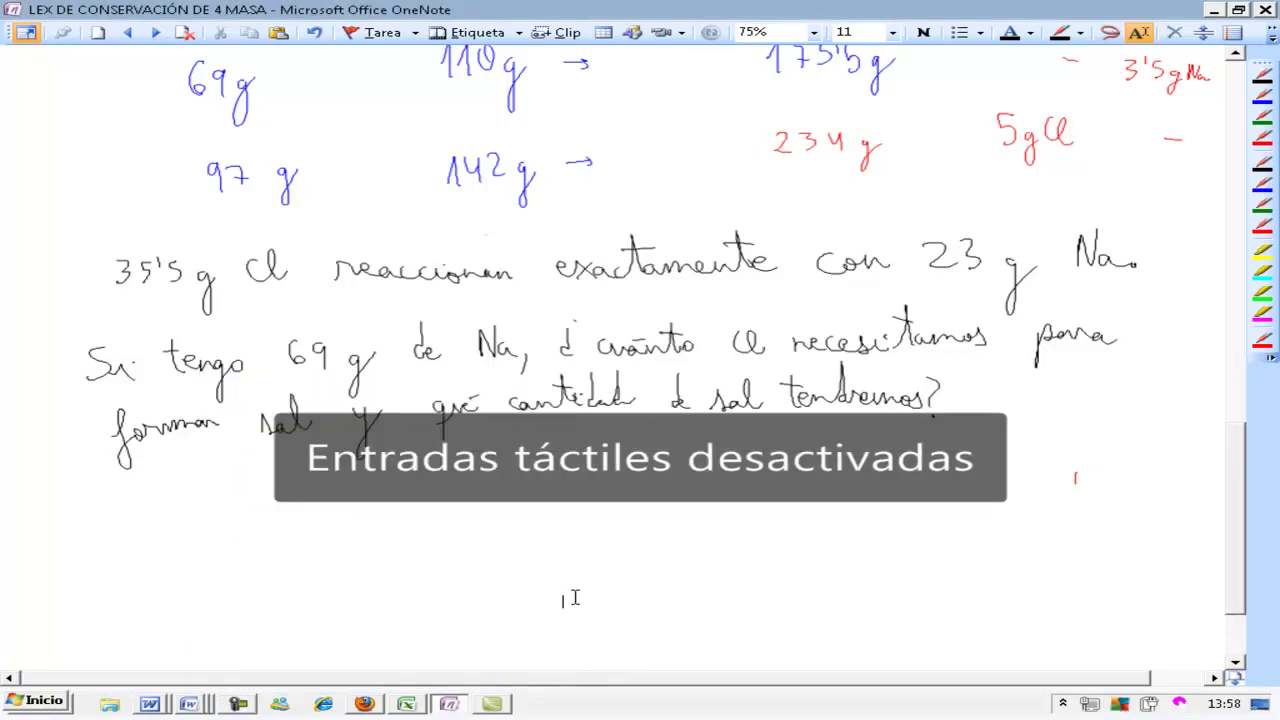
pyautogui.rightClick(575, 598)
pyautogui.click(545, 605)
pyautogui.rightClick(540, 612)
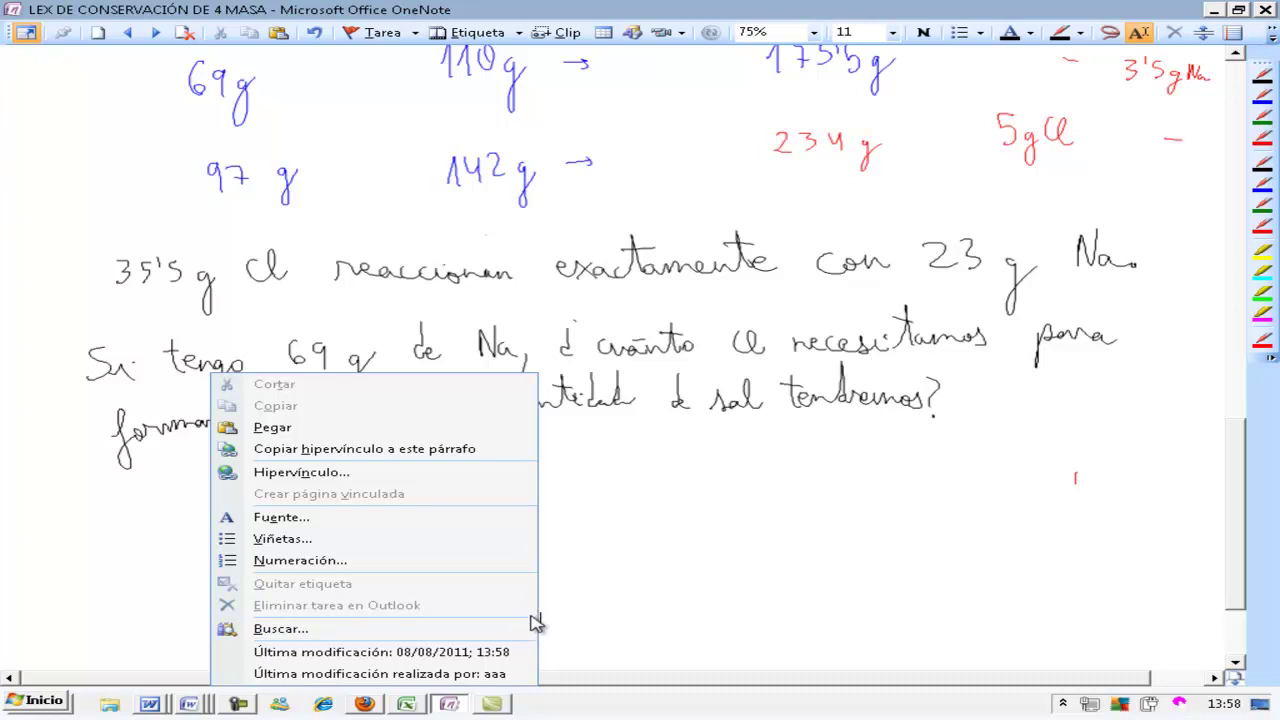
pyautogui.click(534, 626)
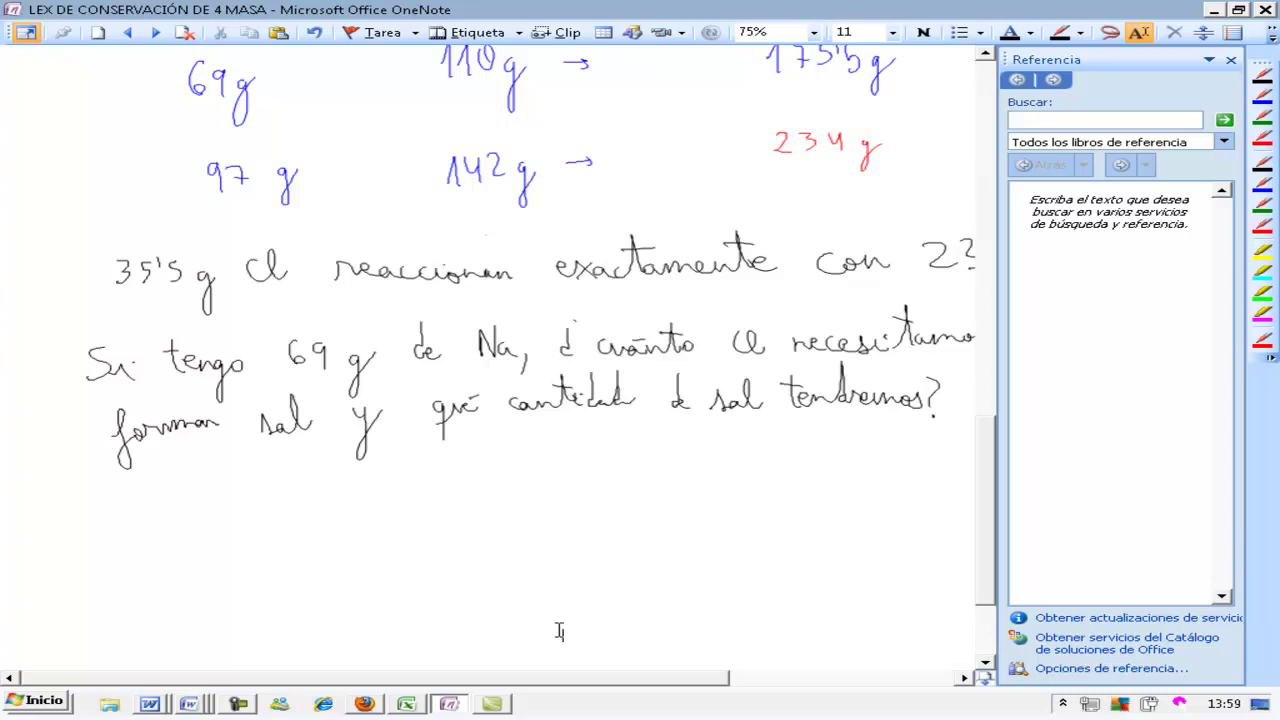
pyautogui.rightClick(559, 631)
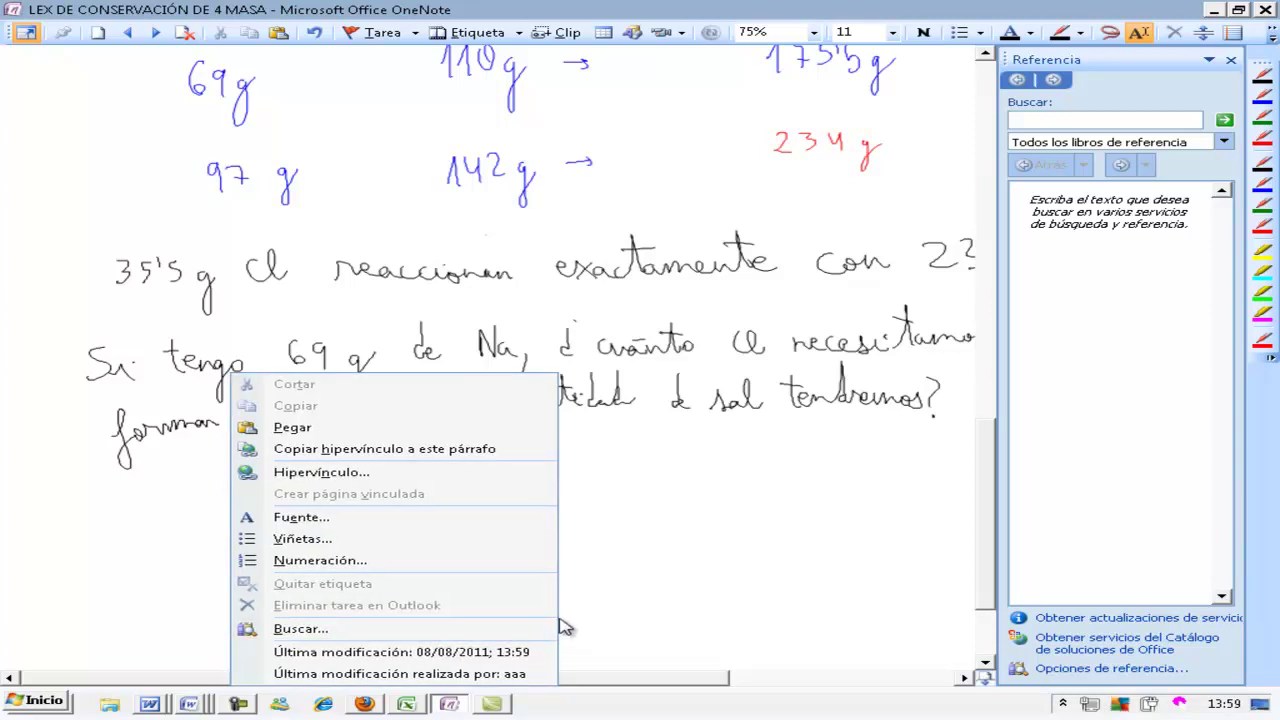
pyautogui.click(551, 628)
pyautogui.rightClick(552, 628)
pyautogui.rightClick(558, 642)
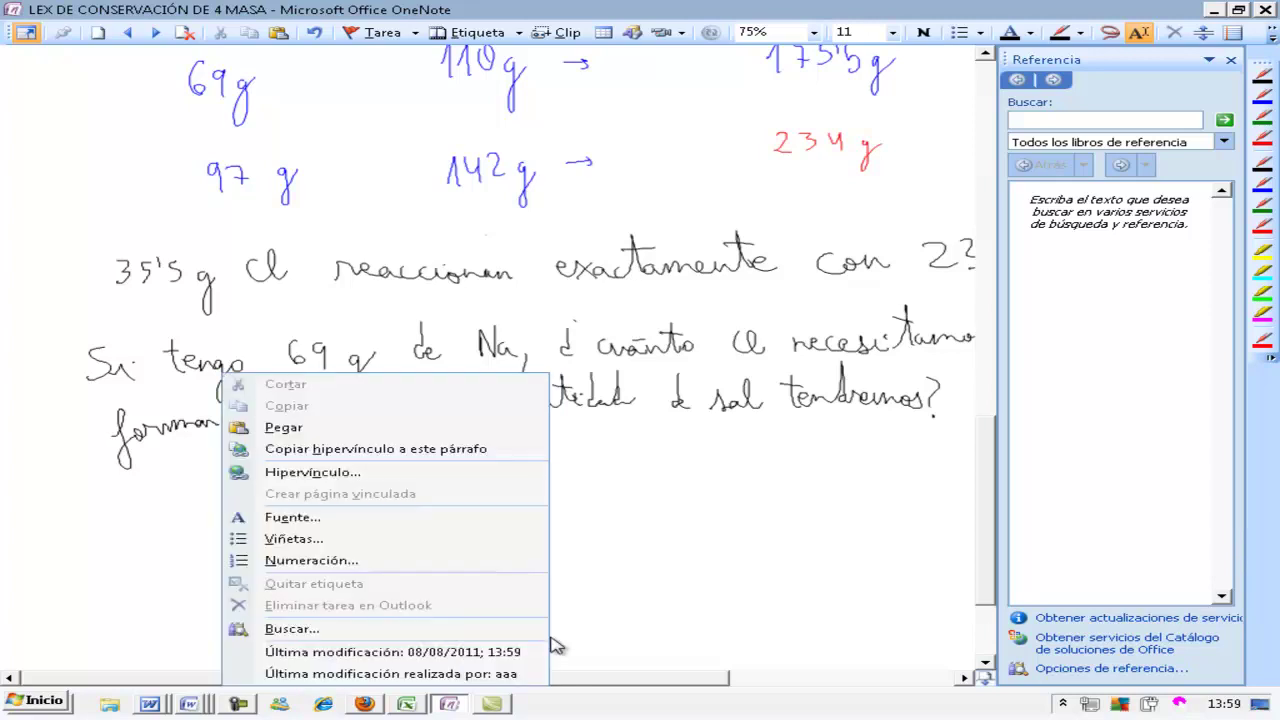
pyautogui.click(563, 644)
pyautogui.rightClick(590, 617)
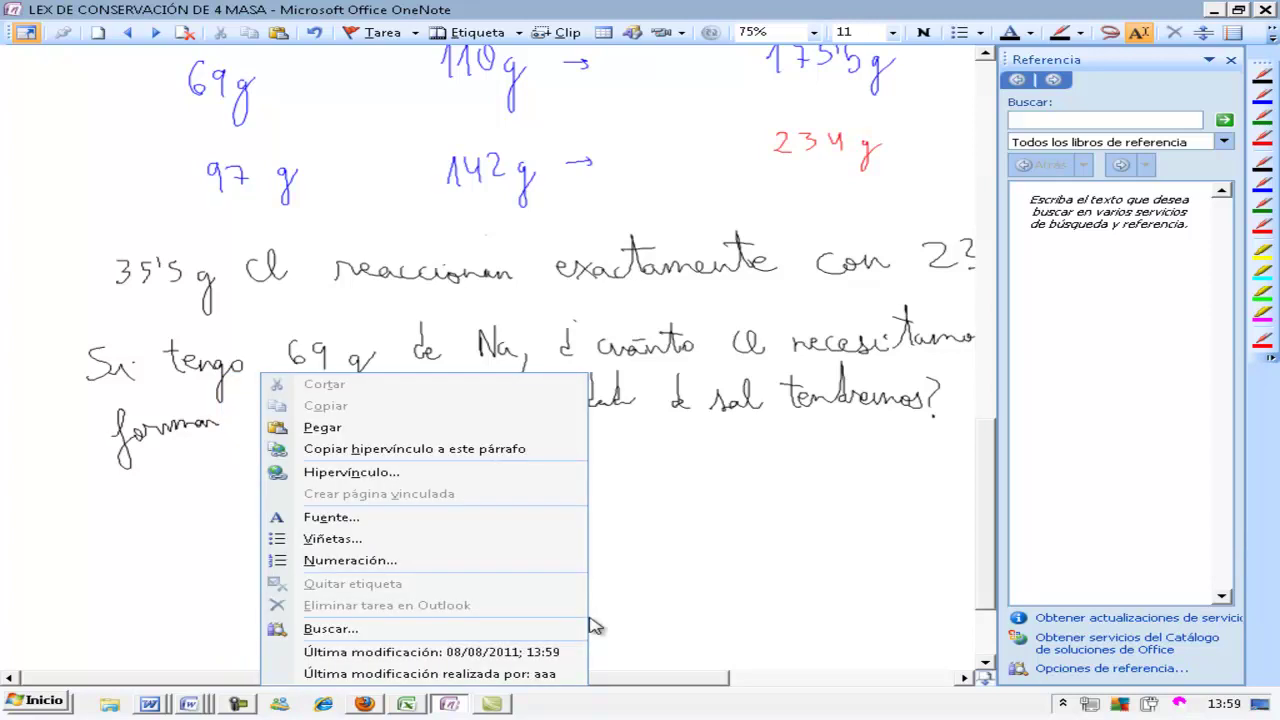
pyautogui.click(590, 617)
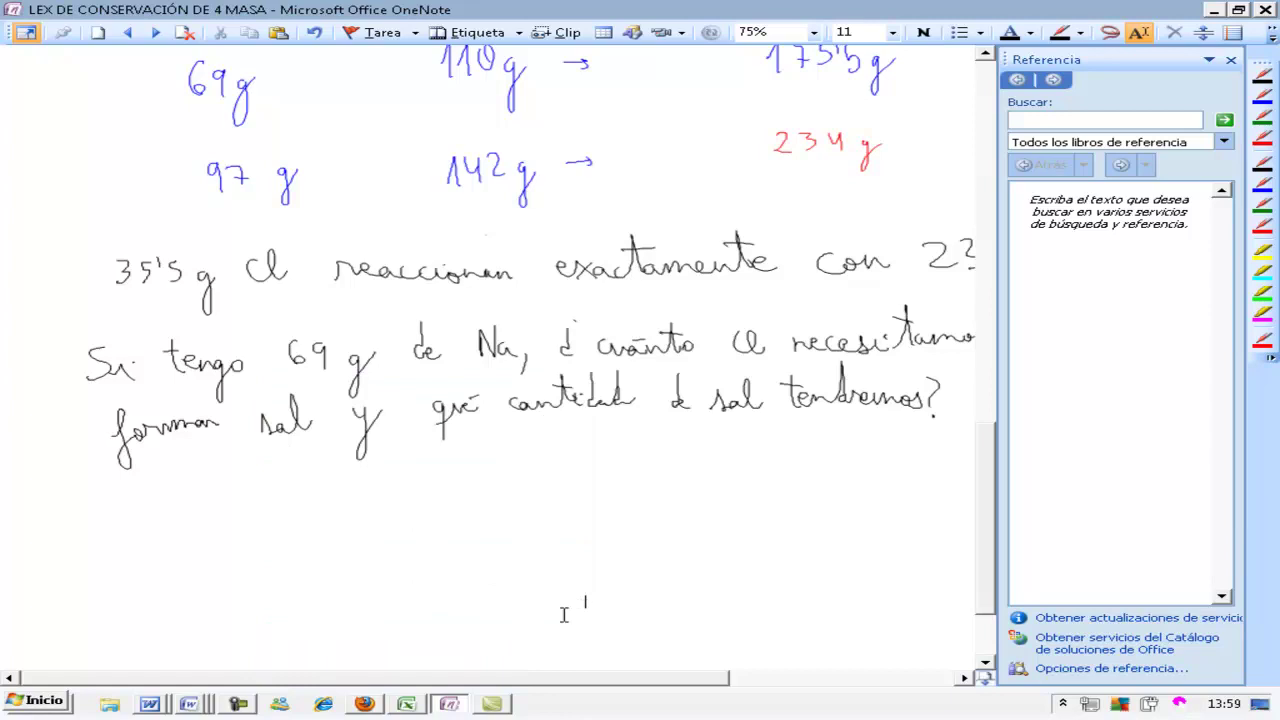
pyautogui.rightClick(588, 592)
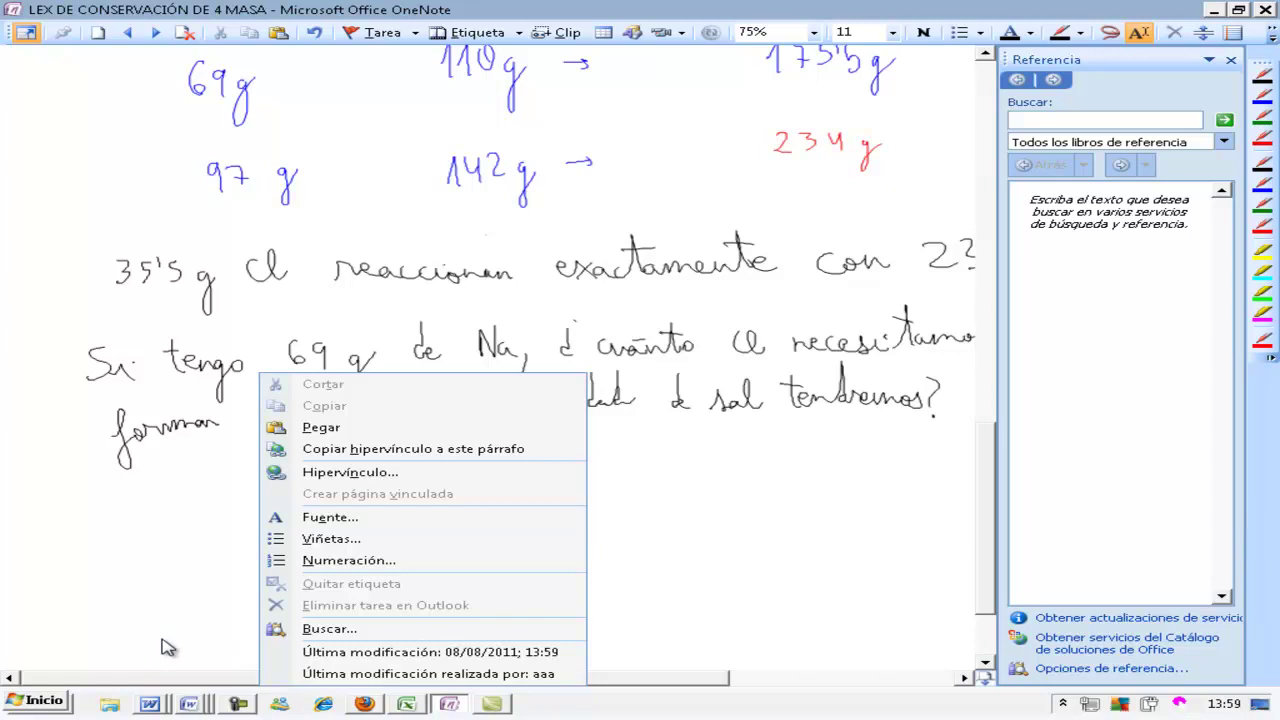
pyautogui.click(164, 640)
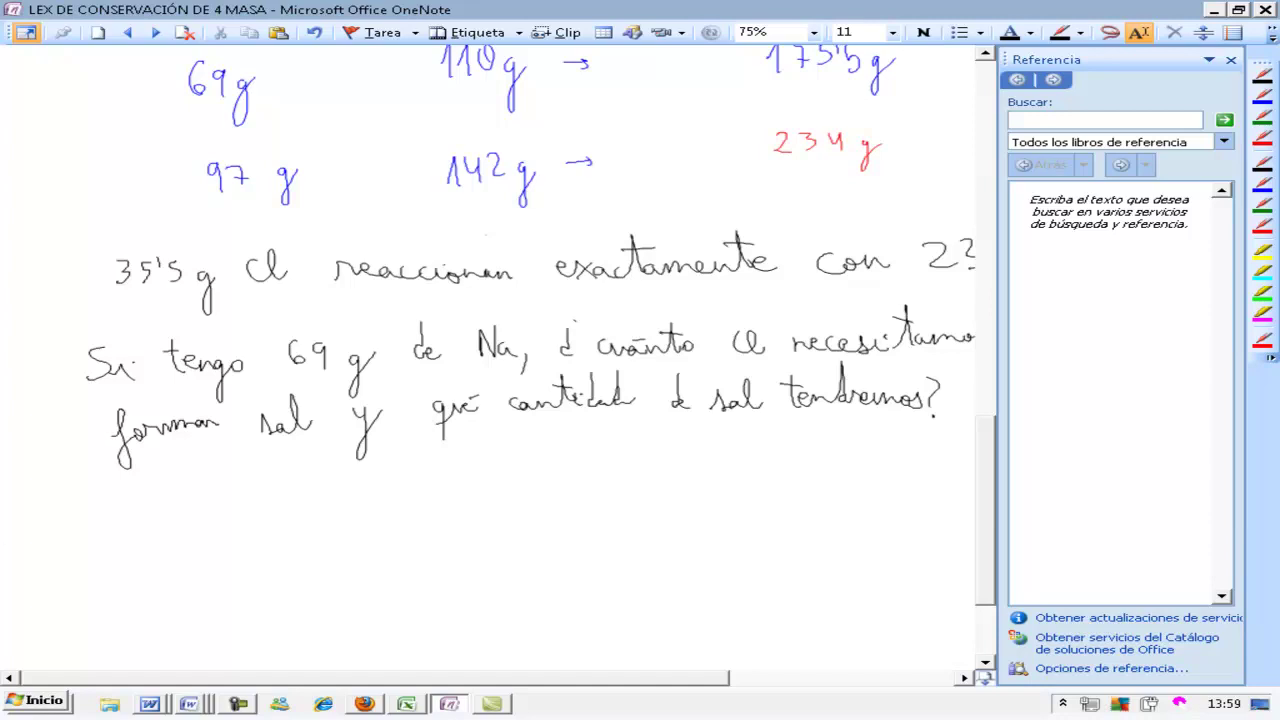
# Dismiss the reference lookup pane and the page shortcut menu, then pick the blue pen.
pyautogui.click(1231, 60)
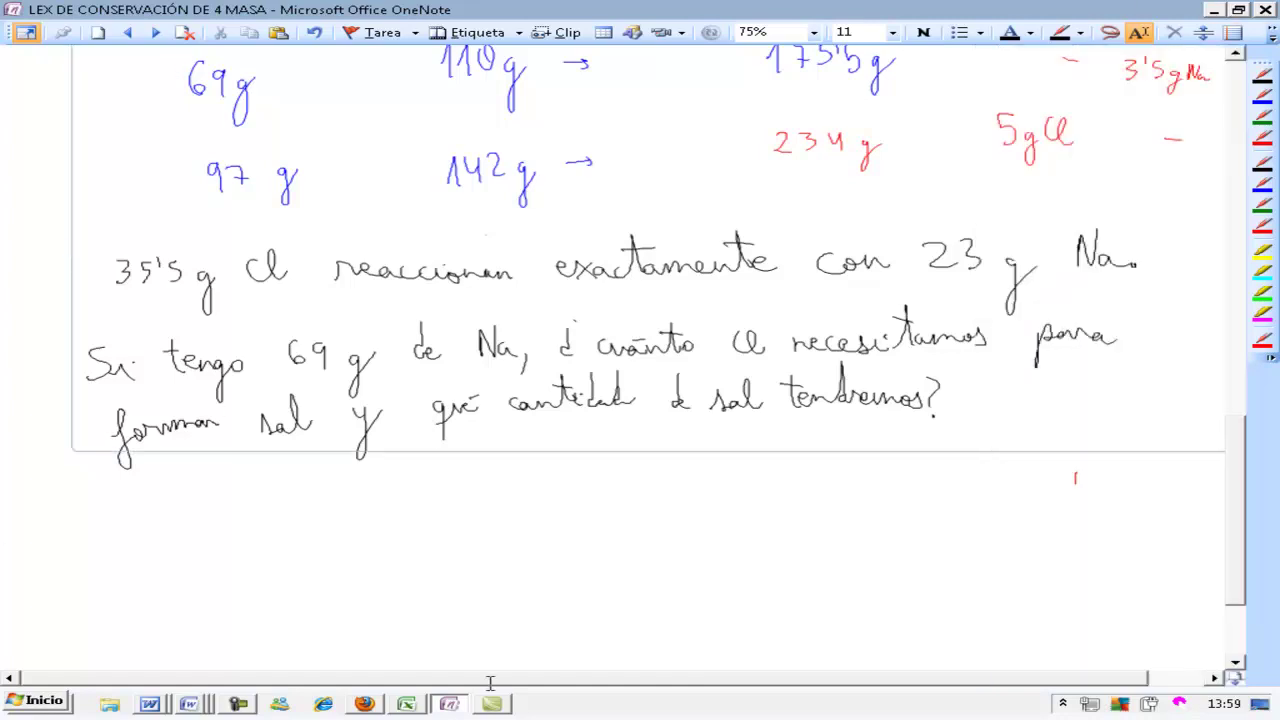
pyautogui.click(238, 704)
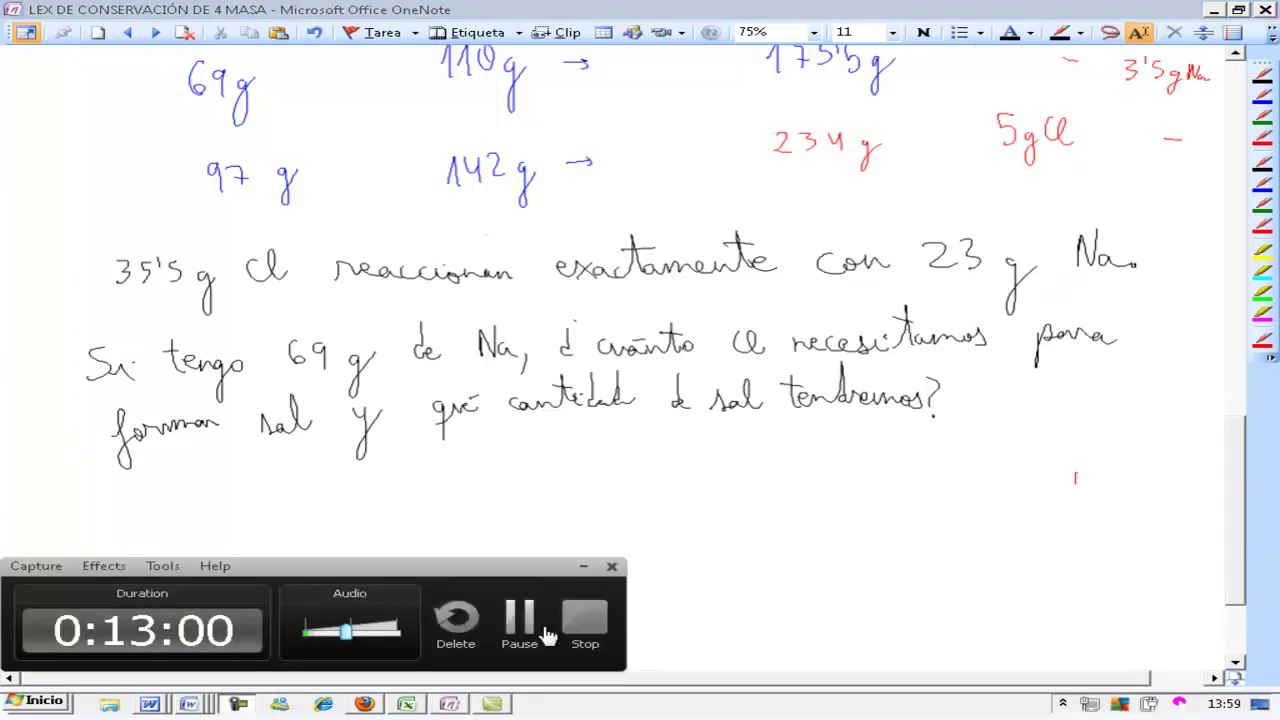
pyautogui.click(584, 567)
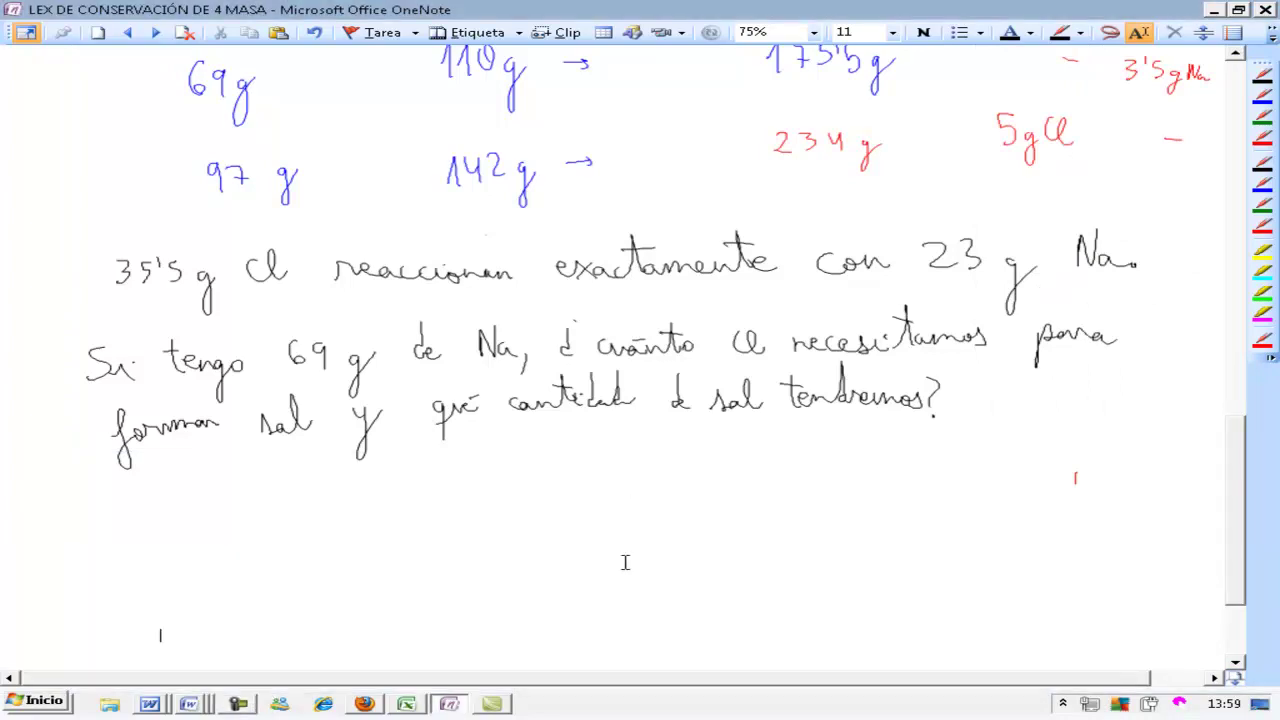
pyautogui.rightClick(625, 564)
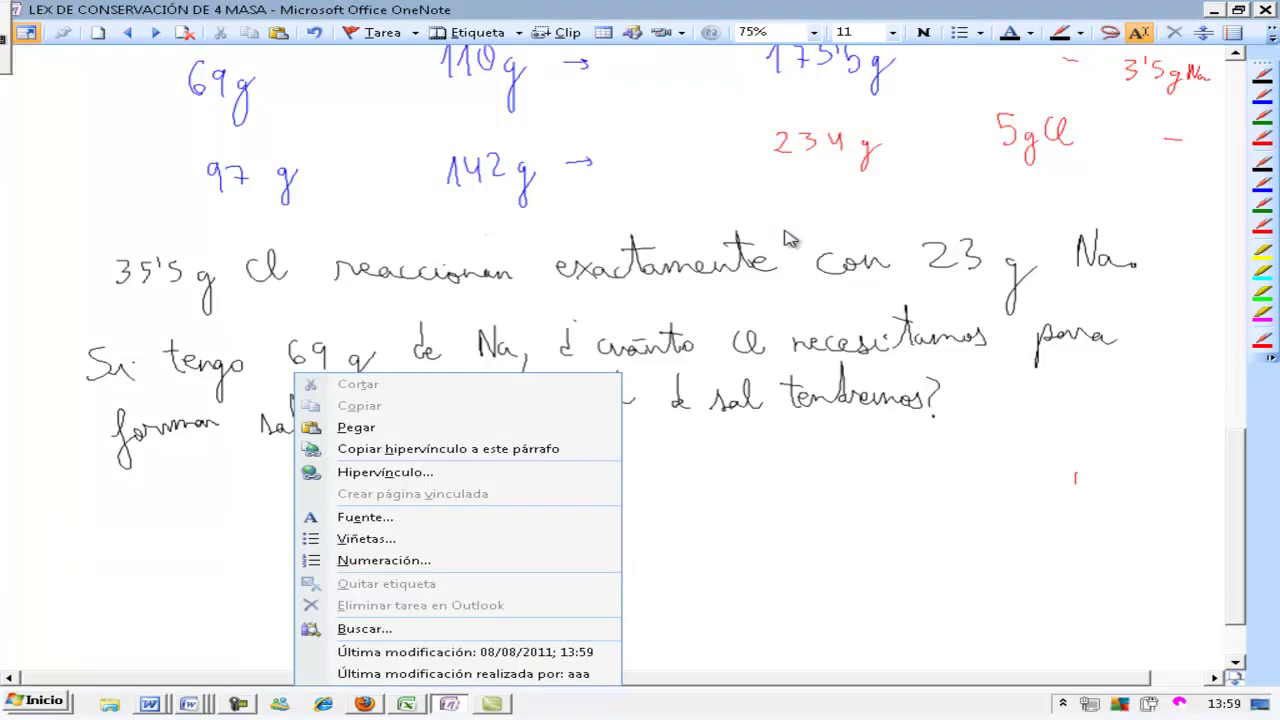
pyautogui.click(1262, 75)
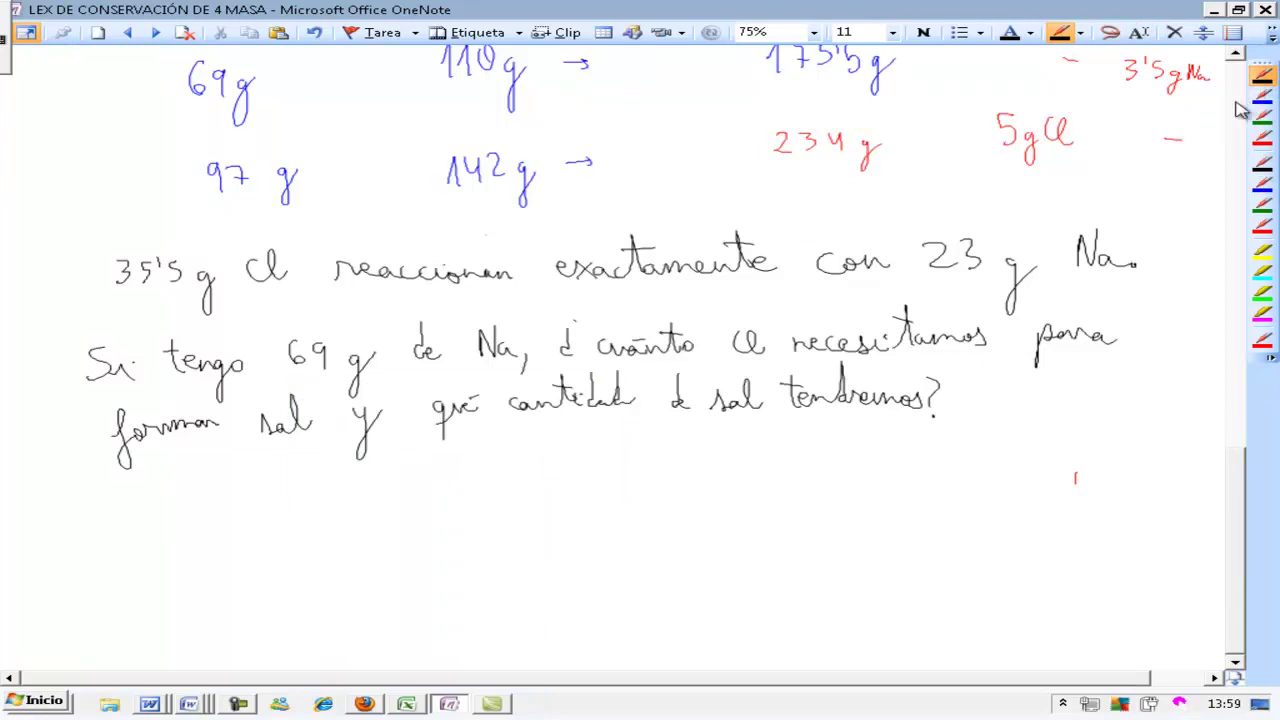
pyautogui.click(1262, 97)
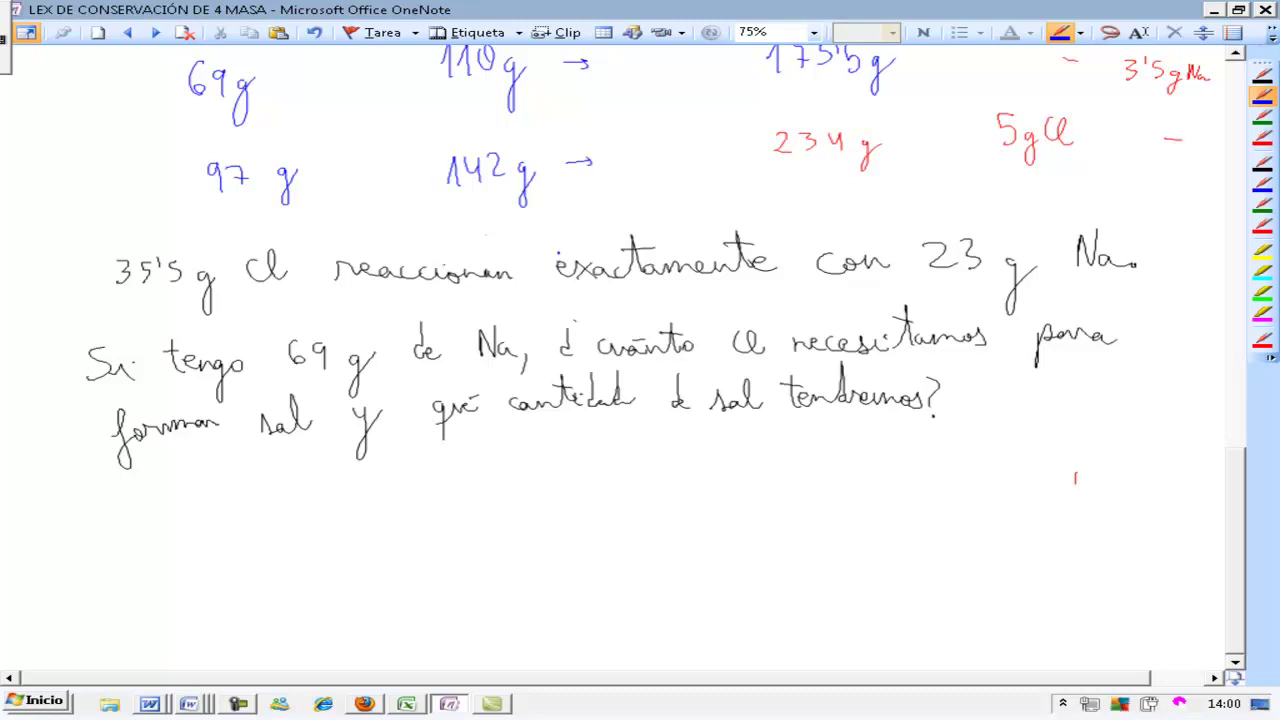
# Open space below the question and write the first row: 35'5 g Cl — 23 g Na.
pyautogui.click(1203, 32)
pyautogui.moveTo(958, 489); pyautogui.dragTo(958, 560)
pyautogui.click(1262, 95)
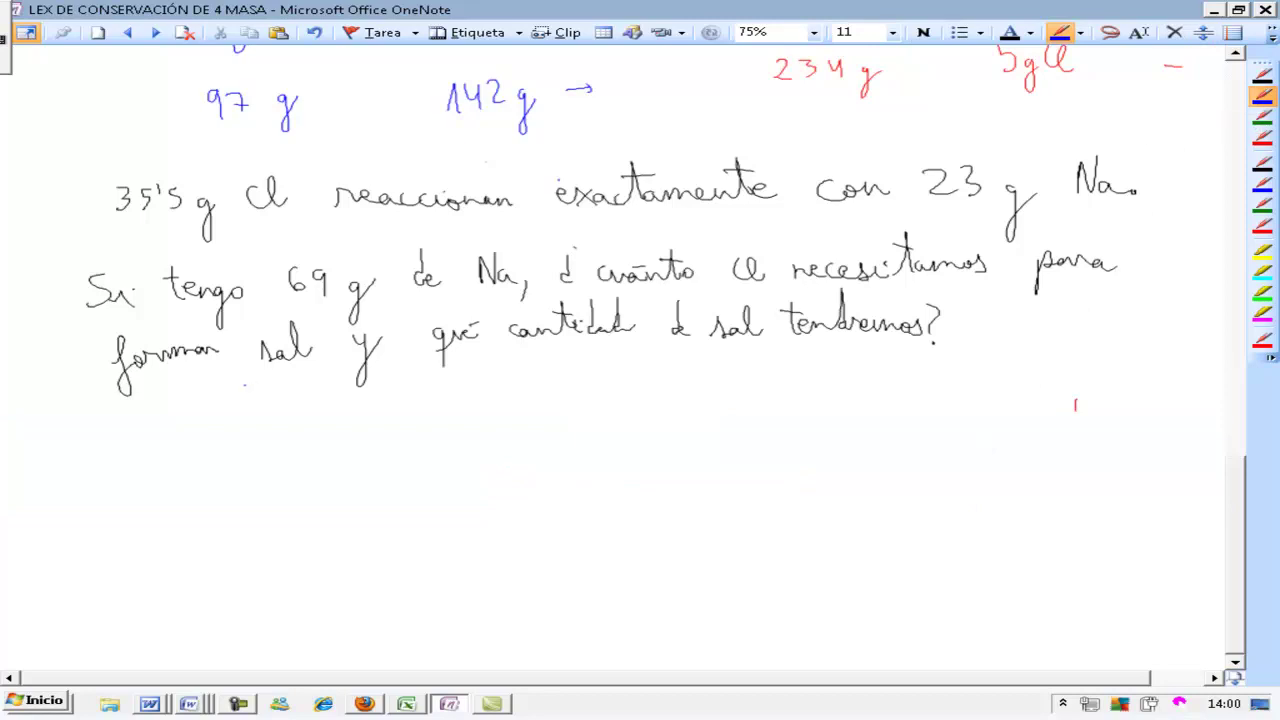
pyautogui.moveTo(178, 430)
pyautogui.mouseDown()
pyautogui.moveTo(192, 442)
pyautogui.moveTo(182, 456)
pyautogui.moveTo(228, 434)
pyautogui.mouseUp()
pyautogui.moveTo(253, 430); pyautogui.dragTo(238, 454)
pyautogui.moveTo(276, 444); pyautogui.dragTo(268, 488)
pyautogui.moveTo(326, 426)
pyautogui.mouseDown()
pyautogui.moveTo(322, 450)
pyautogui.moveTo(572, 439)
pyautogui.moveTo(624, 446)
pyautogui.moveTo(648, 468)
pyautogui.mouseUp()
pyautogui.moveTo(680, 412)
pyautogui.mouseDown()
pyautogui.moveTo(680, 434)
pyautogui.moveTo(690, 410)
pyautogui.moveTo(698, 432)
pyautogui.mouseUp()
pyautogui.moveTo(712, 424); pyautogui.dragTo(716, 432)
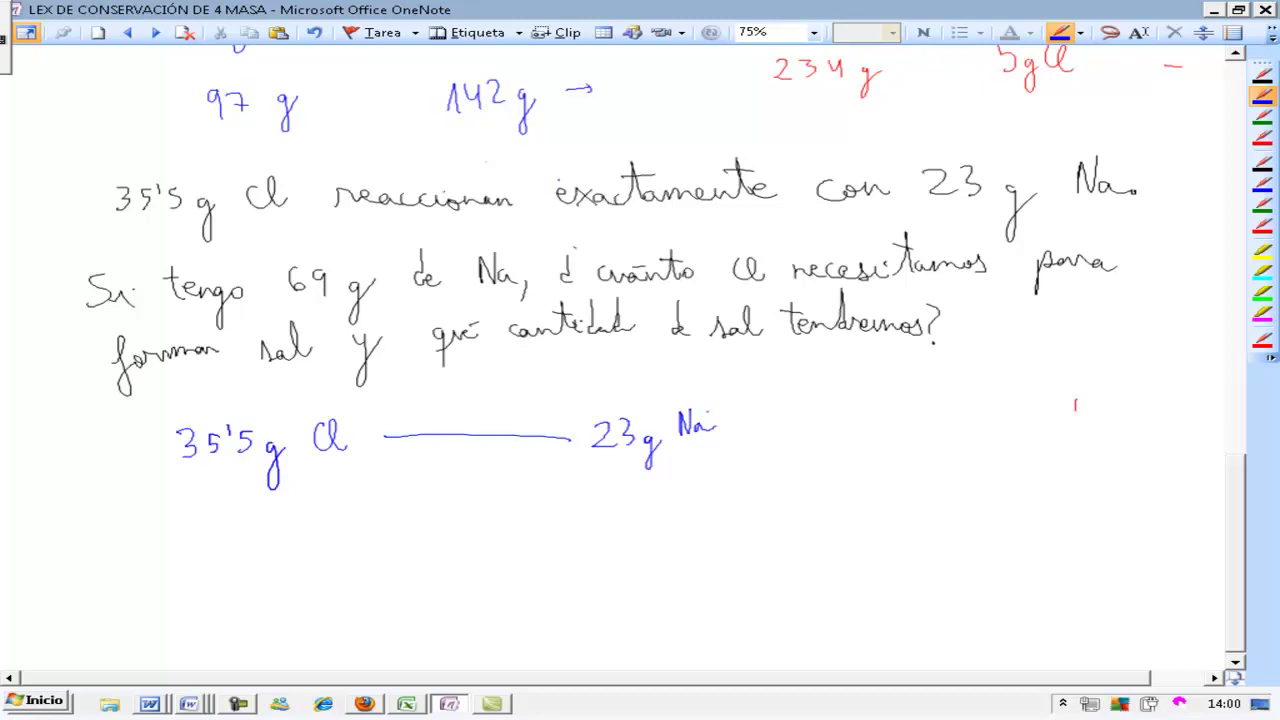
# Write the second row, x g Cl — 69 g Na, and bracket both rows.
pyautogui.moveTo(610, 491)
pyautogui.mouseDown()
pyautogui.moveTo(593, 512)
pyautogui.moveTo(652, 540)
pyautogui.moveTo(698, 490)
pyautogui.moveTo(725, 513)
pyautogui.mouseUp()
pyautogui.moveTo(378, 507); pyautogui.dragTo(531, 508)
pyautogui.moveTo(198, 504); pyautogui.dragTo(216, 526)
pyautogui.moveTo(216, 504)
pyautogui.mouseDown()
pyautogui.moveTo(200, 527)
pyautogui.moveTo(258, 526)
pyautogui.moveTo(260, 562)
pyautogui.mouseUp()
pyautogui.moveTo(318, 498); pyautogui.dragTo(306, 520)
pyautogui.moveTo(322, 494); pyautogui.dragTo(340, 516)
pyautogui.moveTo(712, 398); pyautogui.dragTo(733, 541)
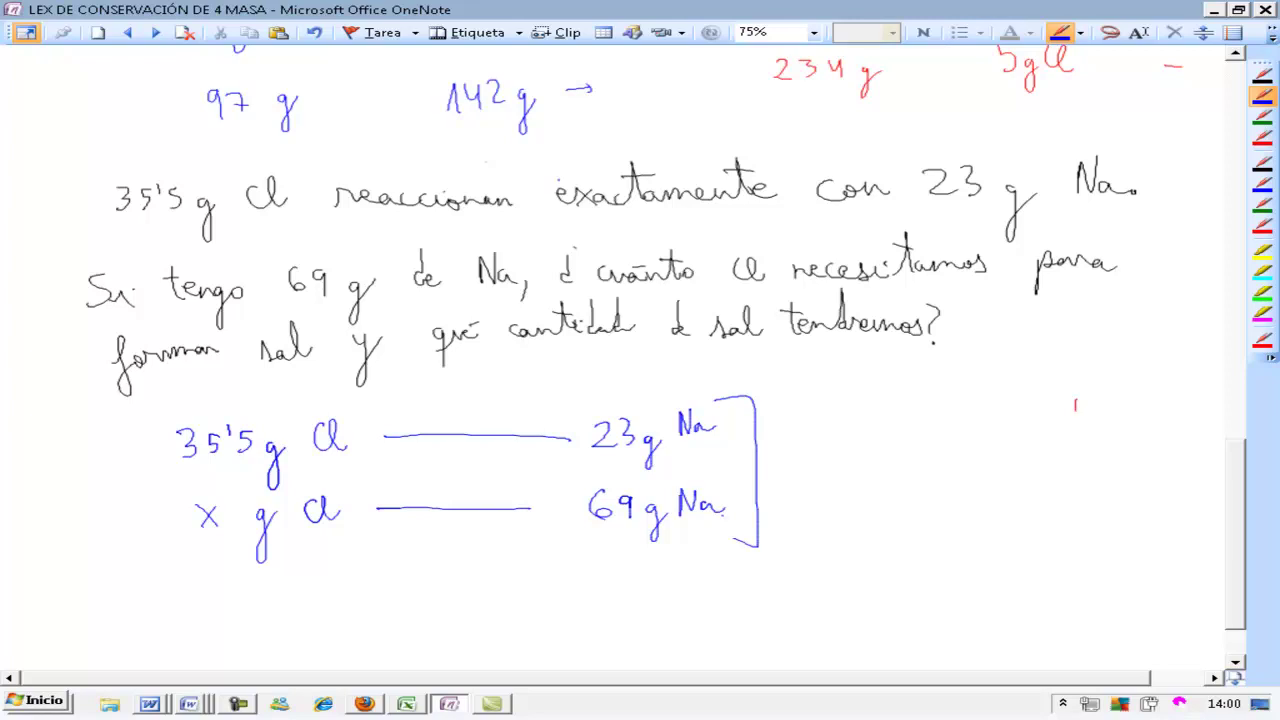
pyautogui.press('Escape')
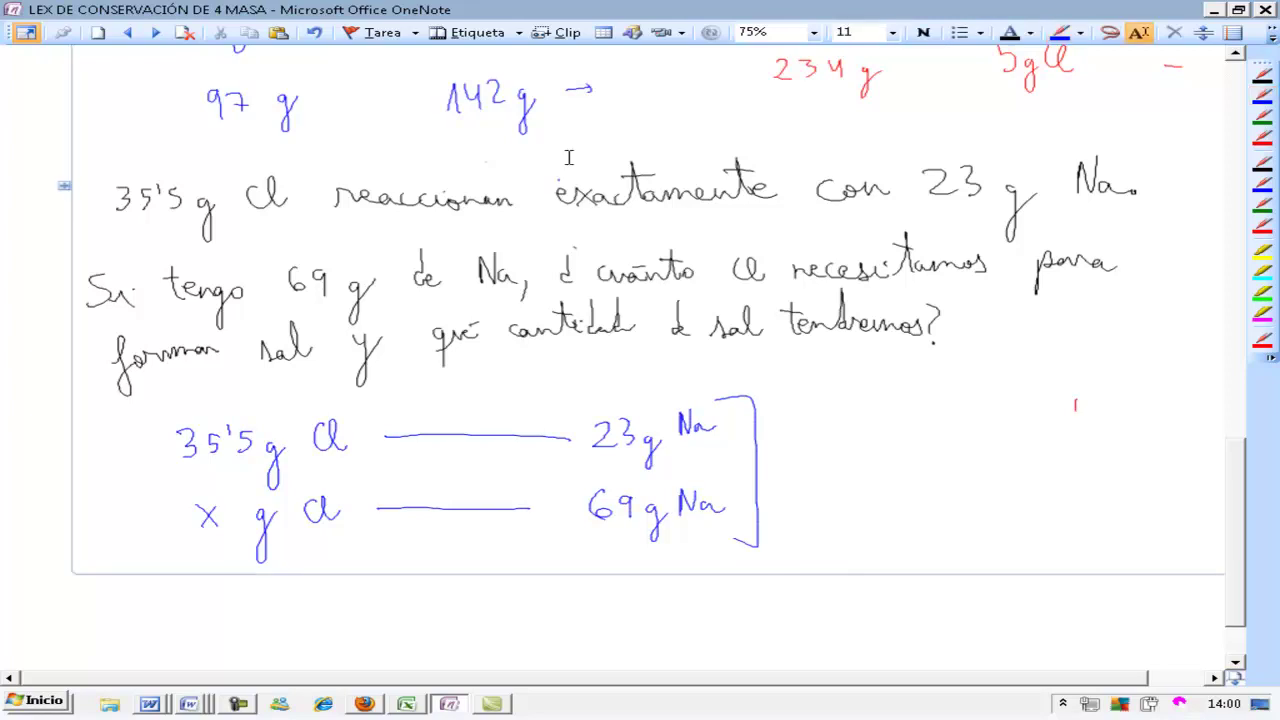
# In blue ink, write X = with the numerator 35'5 g Cl · 69 g Na.
pyautogui.hotkey('ctrl', 'alt', 'p')
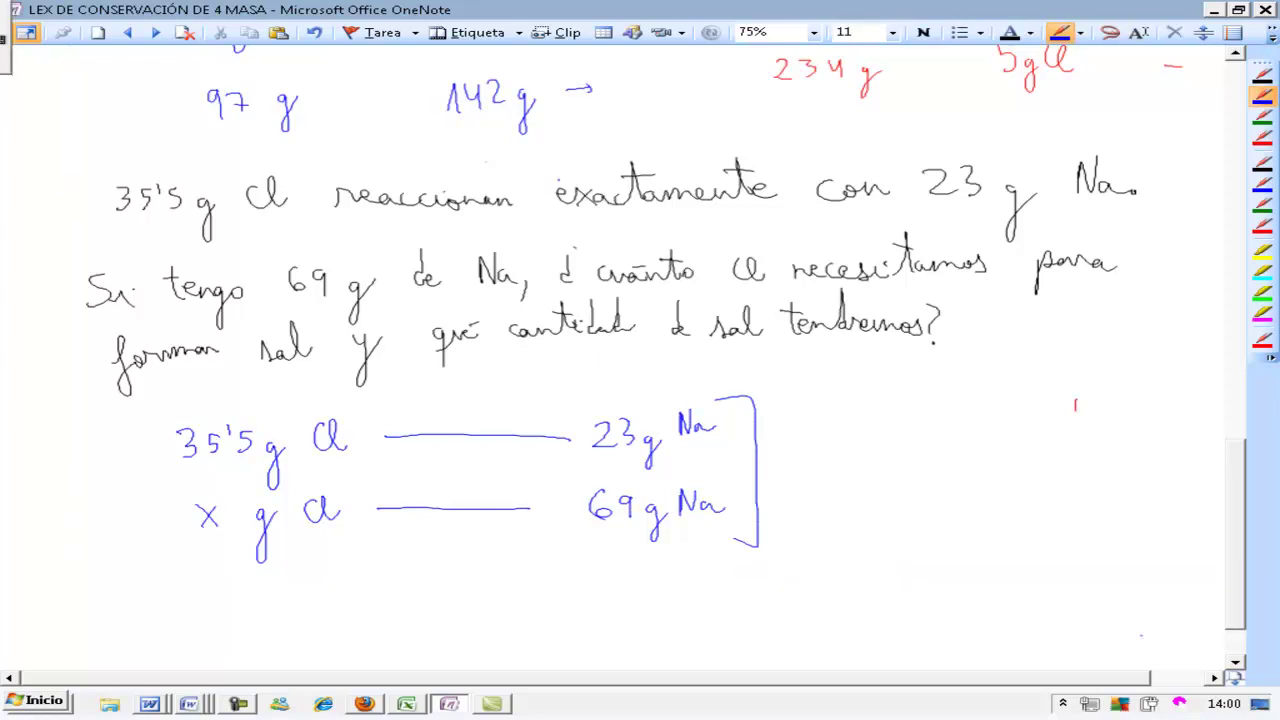
pyautogui.scroll(-2, 1221, 593)
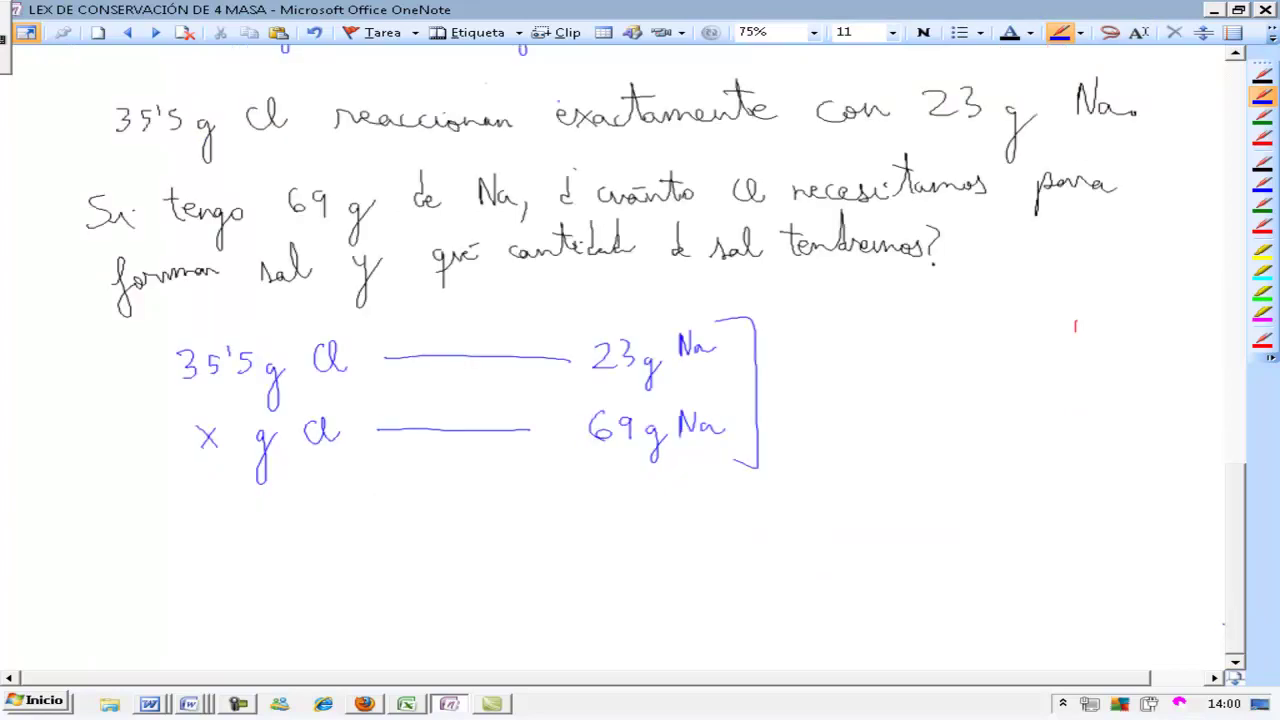
pyautogui.moveTo(255, 546)
pyautogui.mouseDown()
pyautogui.moveTo(271, 570)
pyautogui.moveTo(255, 570)
pyautogui.mouseUp()
pyautogui.moveTo(283, 556); pyautogui.dragTo(302, 556)
pyautogui.moveTo(283, 566); pyautogui.dragTo(304, 566)
pyautogui.moveTo(346, 525)
pyautogui.mouseDown()
pyautogui.moveTo(350, 549)
pyautogui.moveTo(400, 530)
pyautogui.mouseUp()
pyautogui.moveTo(409, 523); pyautogui.dragTo(440, 564)
pyautogui.moveTo(475, 518)
pyautogui.mouseDown()
pyautogui.moveTo(480, 546)
pyautogui.moveTo(497, 545)
pyautogui.mouseUp()
pyautogui.click(511, 534)
pyautogui.moveTo(538, 506)
pyautogui.mouseDown()
pyautogui.moveTo(532, 528)
pyautogui.moveTo(574, 560)
pyautogui.mouseUp()
pyautogui.moveTo(596, 514)
pyautogui.mouseDown()
pyautogui.moveTo(596, 528)
pyautogui.moveTo(612, 510)
pyautogui.moveTo(637, 534)
pyautogui.mouseUp()
# Draw the fraction bar and write 23 g Na as the denominator.
pyautogui.moveTo(335, 562); pyautogui.dragTo(615, 558)
pyautogui.moveTo(443, 574); pyautogui.dragTo(466, 590)
pyautogui.moveTo(488, 582); pyautogui.dragTo(494, 608)
pyautogui.moveTo(510, 592)
pyautogui.mouseDown()
pyautogui.moveTo(522, 570)
pyautogui.moveTo(542, 588)
pyautogui.mouseUp()
pyautogui.moveTo(544, 584); pyautogui.dragTo(558, 592)
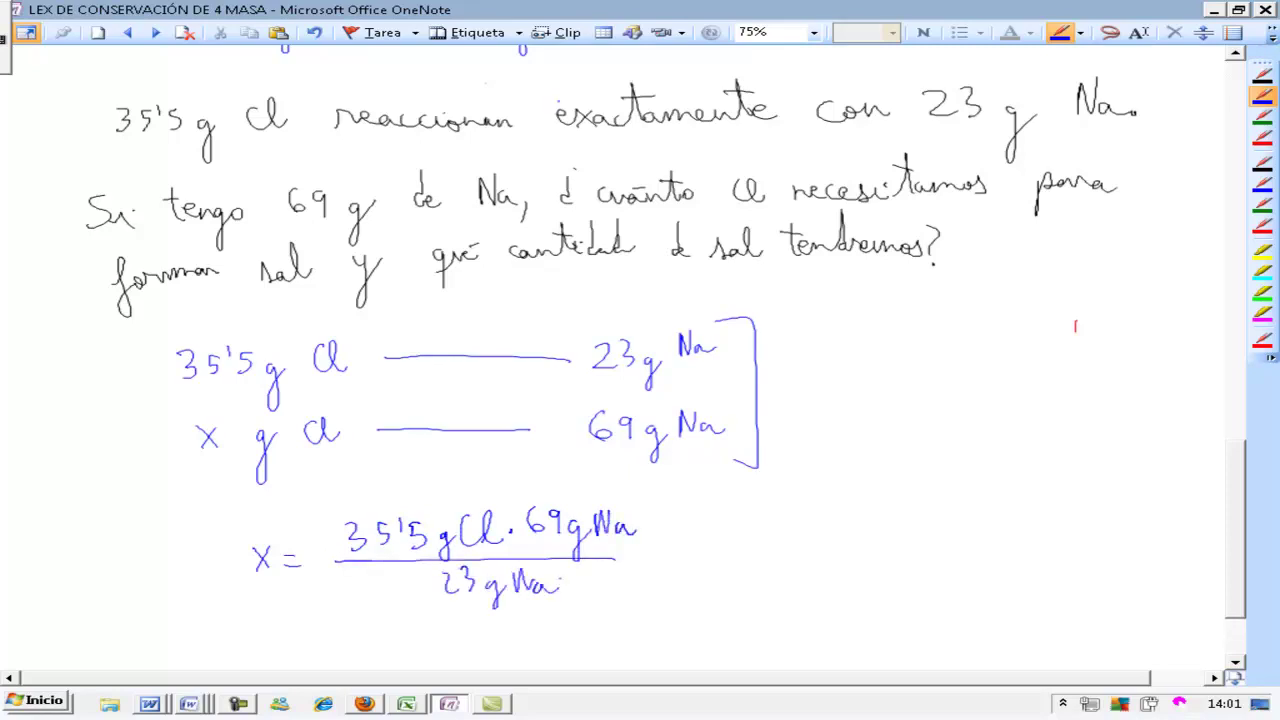
# Cross out Na in the numerator and denominator in red ink.
pyautogui.click(1266, 139)
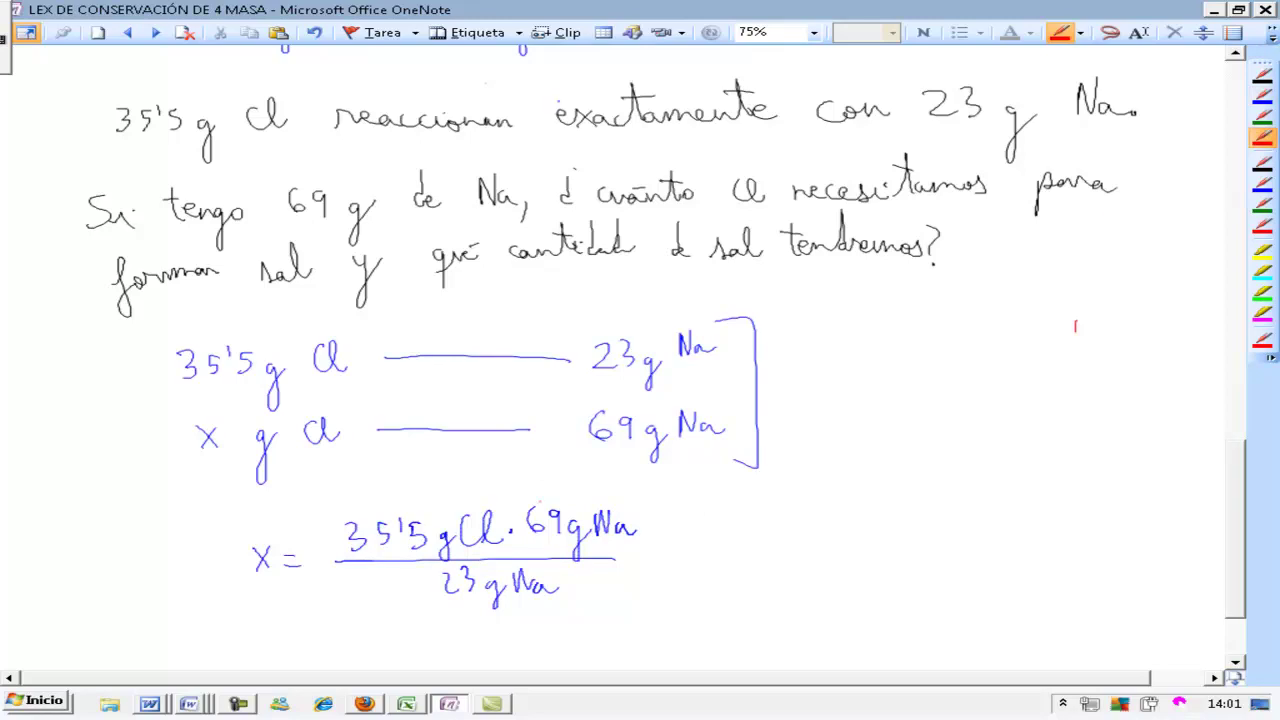
pyautogui.moveTo(578, 548); pyautogui.dragTo(628, 511)
pyautogui.moveTo(496, 601); pyautogui.dragTo(548, 581)
# In blue ink, complete the equation with = 106'5 g Cl.
pyautogui.click(1262, 96)
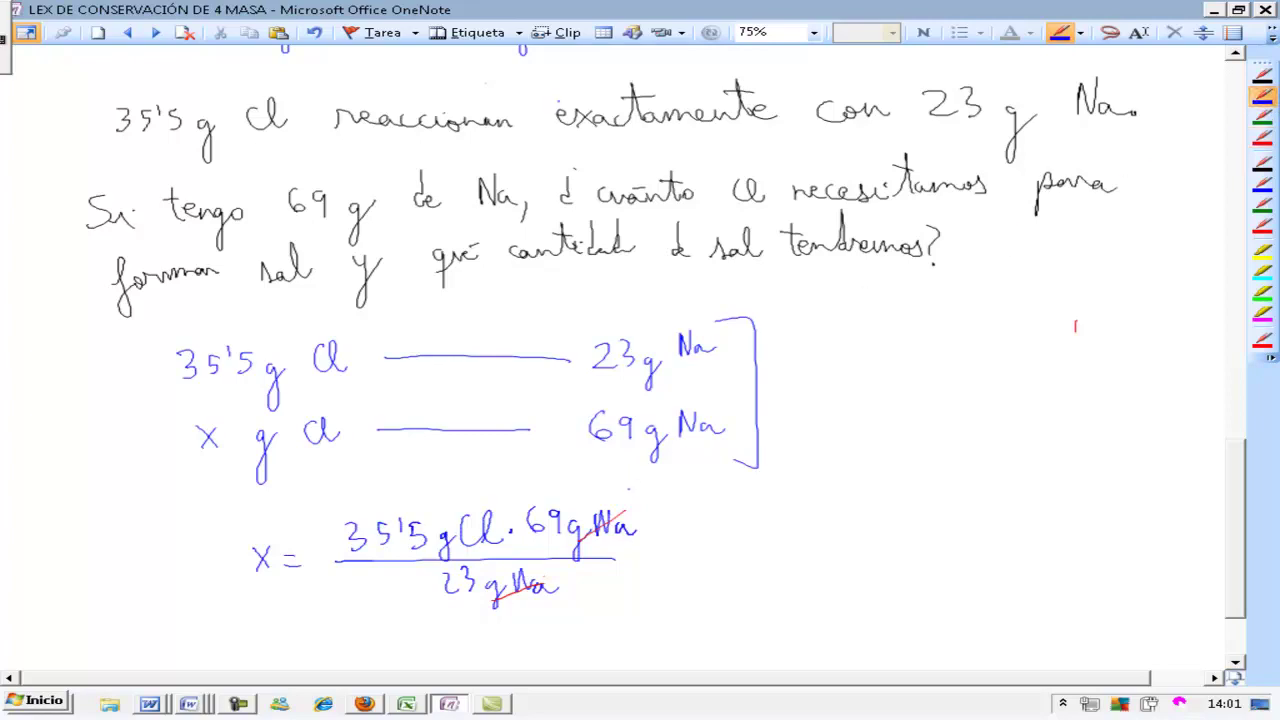
pyautogui.moveTo(646, 556)
pyautogui.mouseDown()
pyautogui.moveTo(670, 565)
pyautogui.moveTo(735, 530)
pyautogui.mouseUp()
pyautogui.moveTo(758, 522); pyautogui.dragTo(750, 540)
pyautogui.moveTo(778, 512)
pyautogui.mouseDown()
pyautogui.moveTo(791, 546)
pyautogui.moveTo(848, 588)
pyautogui.mouseUp()
pyautogui.moveTo(912, 518)
pyautogui.mouseDown()
pyautogui.moveTo(906, 544)
pyautogui.moveTo(934, 544)
pyautogui.mouseUp()
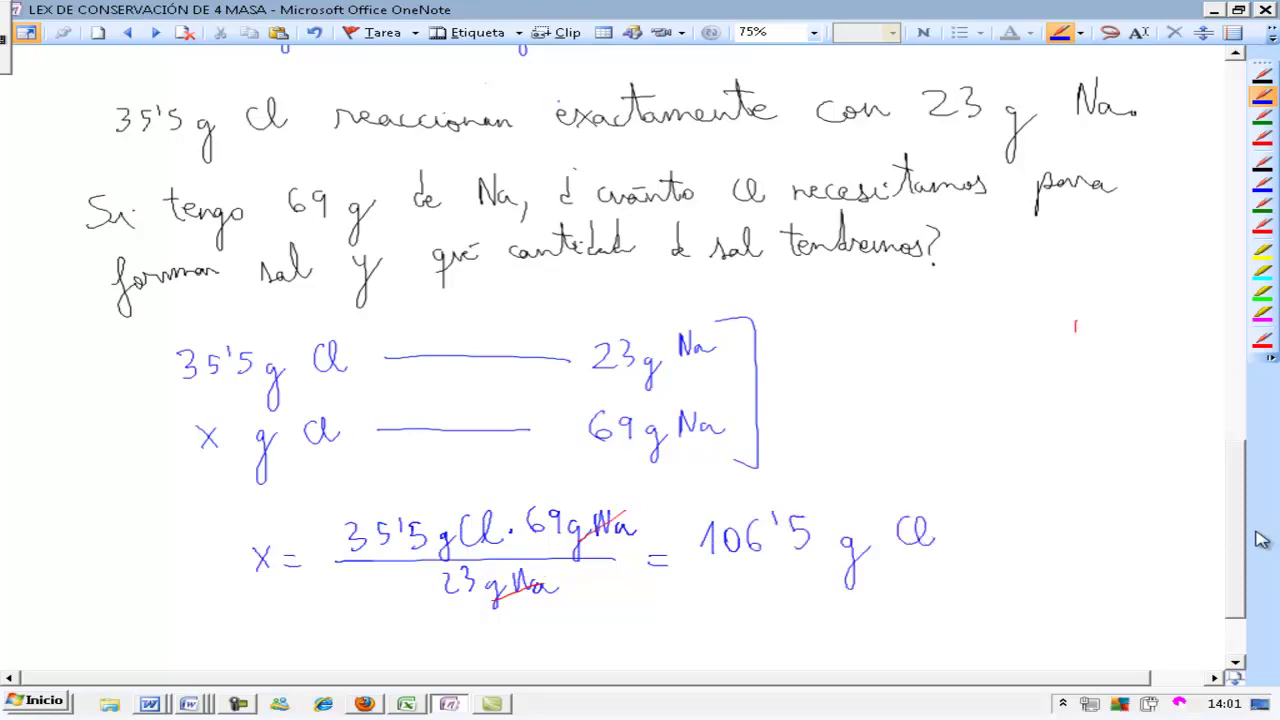
pyautogui.scroll(-3, 1260, 540)
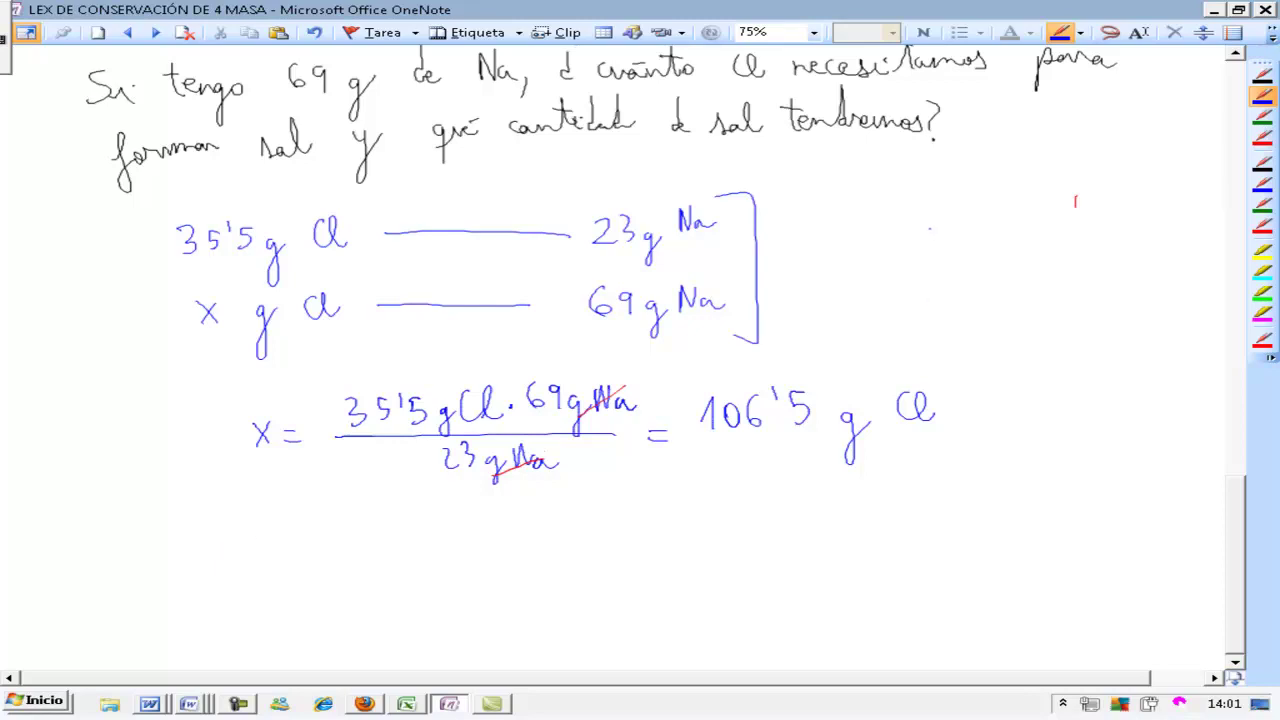
# Draw a large bracket beside the calculation and write 69 + 106'5 with a sum line.
pyautogui.moveTo(940, 166)
pyautogui.mouseDown()
pyautogui.moveTo(968, 330)
pyautogui.moveTo(946, 436)
pyautogui.mouseUp()
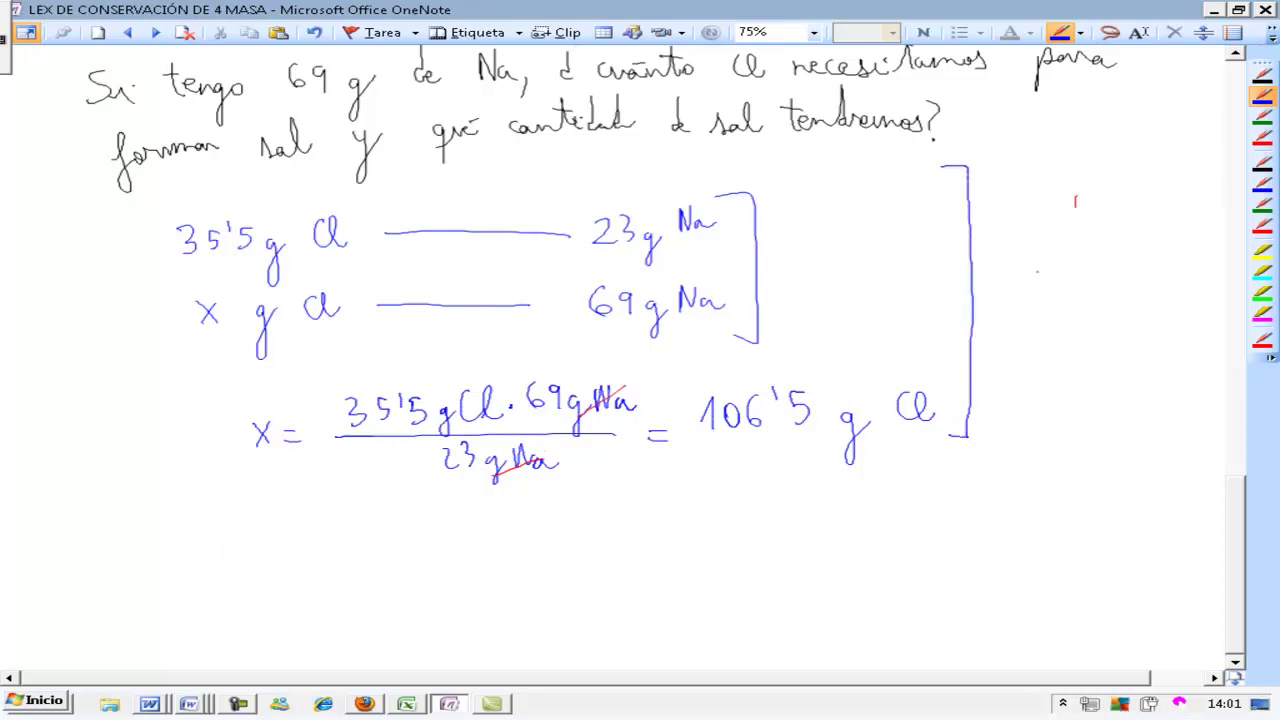
pyautogui.moveTo(1067, 232)
pyautogui.mouseDown()
pyautogui.moveTo(1058, 246)
pyautogui.moveTo(1087, 262)
pyautogui.mouseUp()
pyautogui.moveTo(993, 292); pyautogui.dragTo(993, 312)
pyautogui.moveTo(986, 301); pyautogui.dragTo(1078, 290)
pyautogui.moveTo(1100, 286); pyautogui.dragTo(1086, 306)
pyautogui.moveTo(994, 321)
pyautogui.mouseDown()
pyautogui.moveTo(1134, 318)
pyautogui.moveTo(1107, 359)
pyautogui.mouseUp()
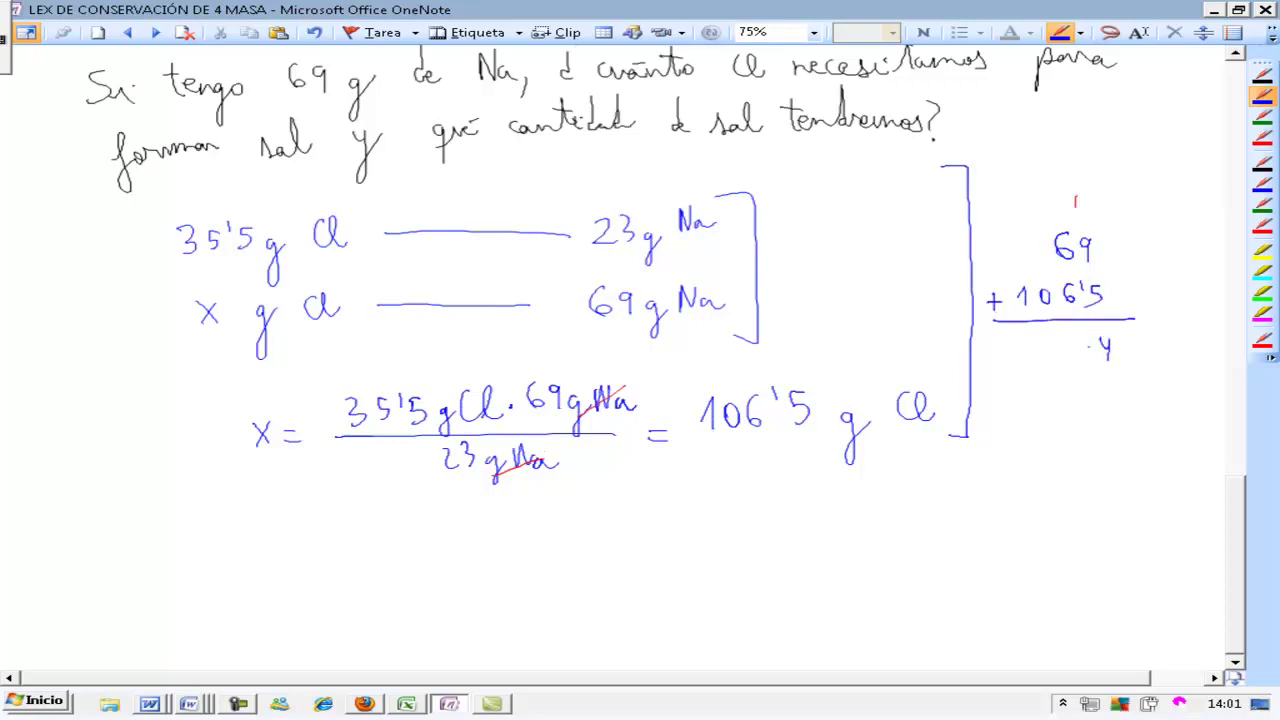
# Write the sum result 113'4 g ClNa, undoing a stray mark.
pyautogui.moveTo(1060, 336)
pyautogui.mouseDown()
pyautogui.moveTo(1058, 360)
pyautogui.moveTo(1023, 364)
pyautogui.mouseUp()
pyautogui.click(1081, 348)
pyautogui.moveTo(1088, 334); pyautogui.dragTo(1085, 346)
pyautogui.moveTo(1140, 352); pyautogui.dragTo(1133, 393)
pyautogui.moveTo(1171, 340)
pyautogui.mouseDown()
pyautogui.moveTo(1194, 352)
pyautogui.moveTo(1208, 338)
pyautogui.moveTo(1218, 352)
pyautogui.mouseUp()
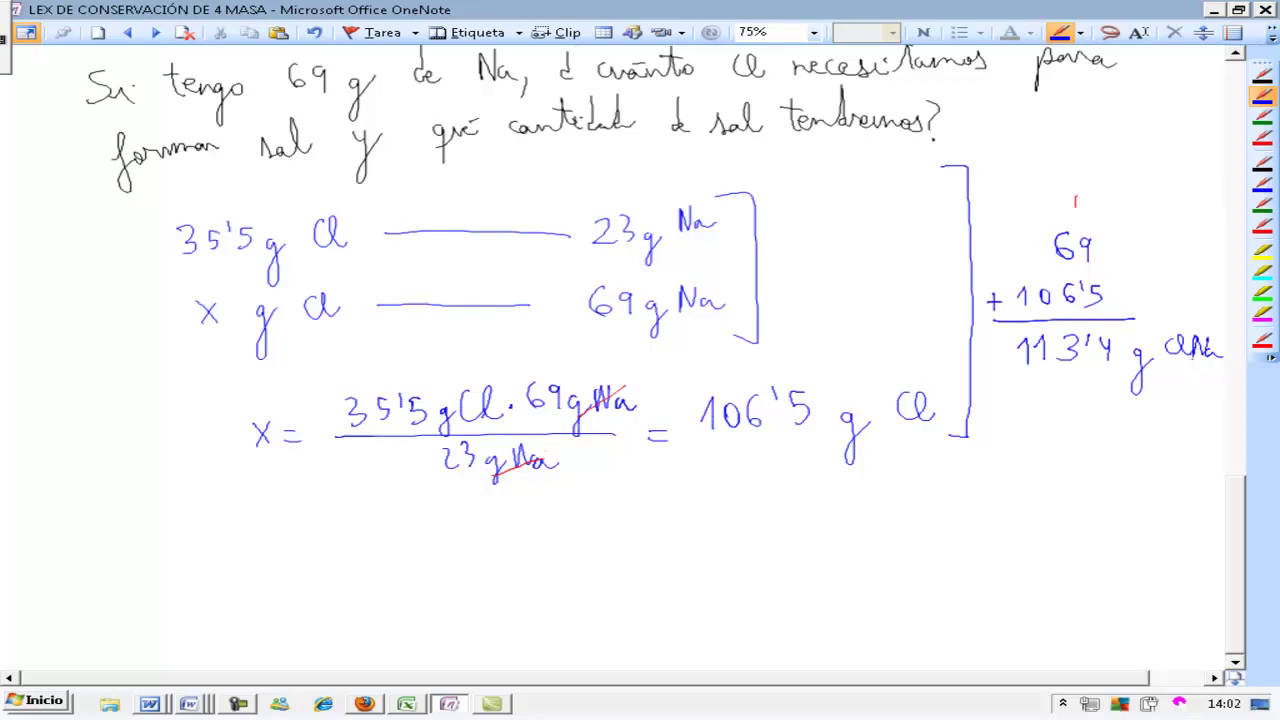
pyautogui.moveTo(1184, 324); pyautogui.dragTo(1198, 289)
pyautogui.hotkey('ctrl', 'z')
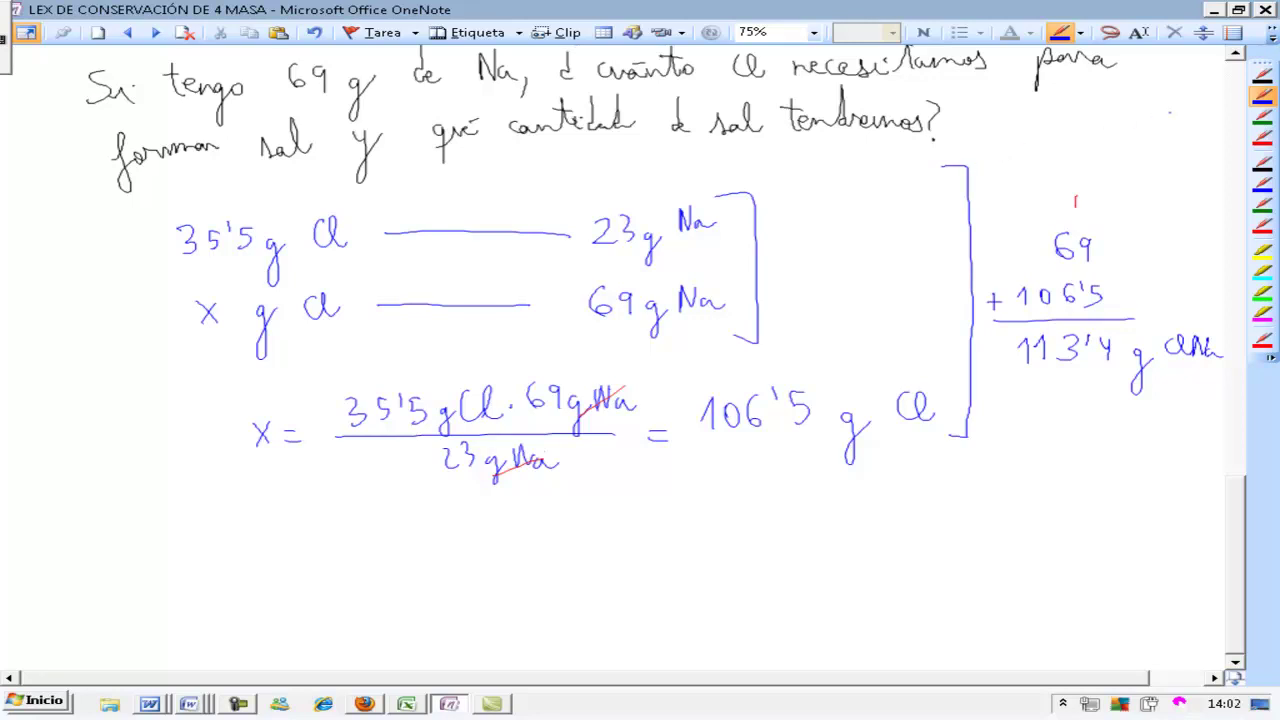
# With the red pen selected, insert blank space below the calculation.
pyautogui.click(1262, 76)
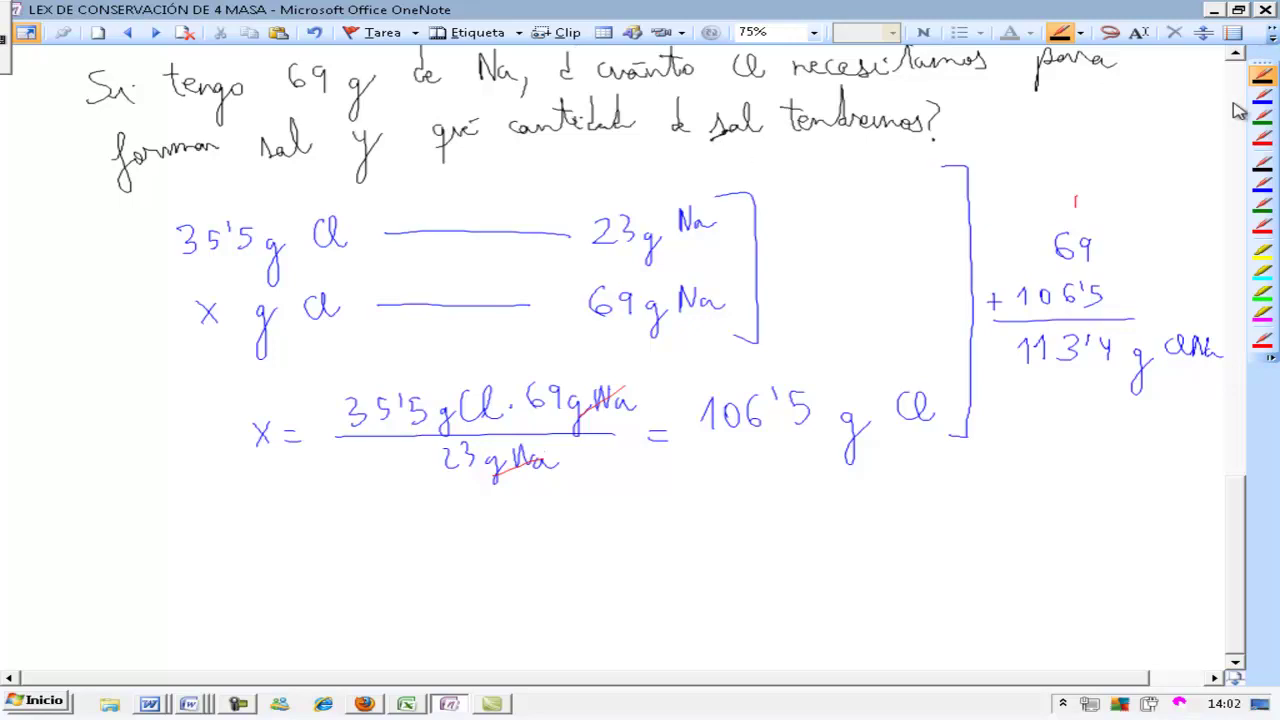
pyautogui.click(1205, 33)
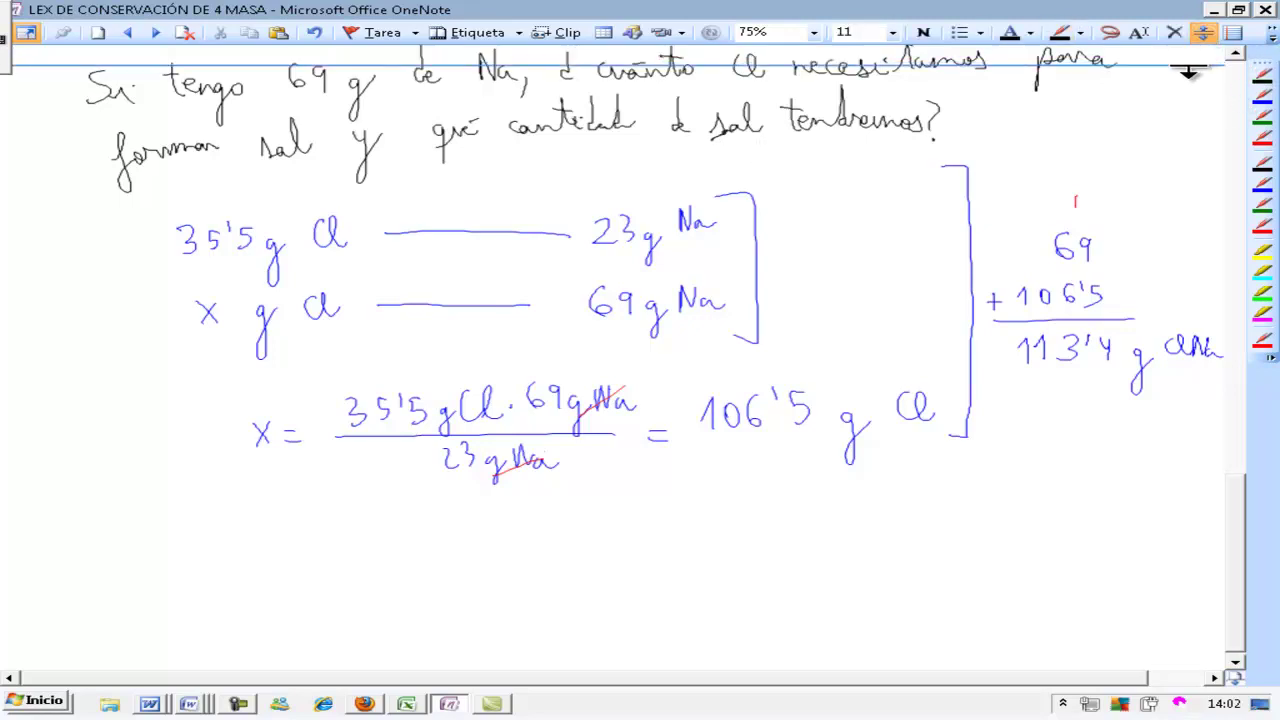
pyautogui.moveTo(930, 517); pyautogui.dragTo(932, 537)
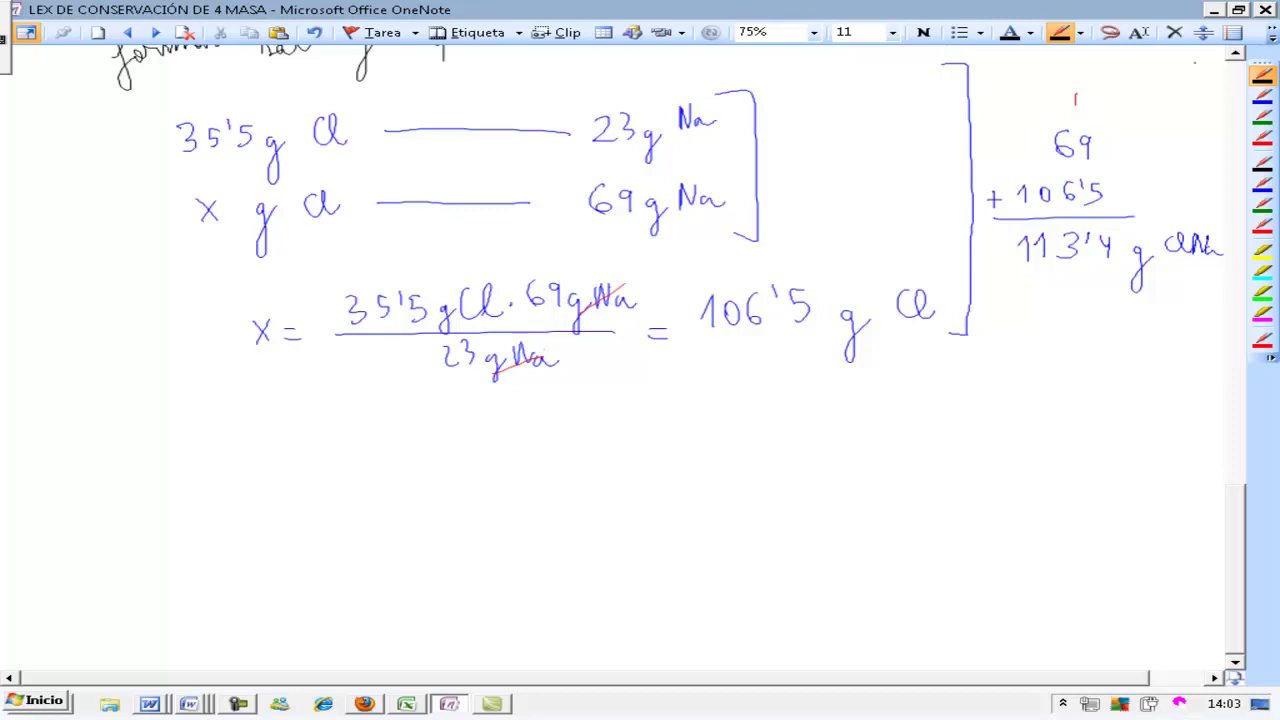
# Scroll up until the full 'Si tengo 69 g' question line is visible.
pyautogui.click(1235, 57)
pyautogui.click(1235, 57)
pyautogui.click(1235, 57)
pyautogui.click(1236, 57)
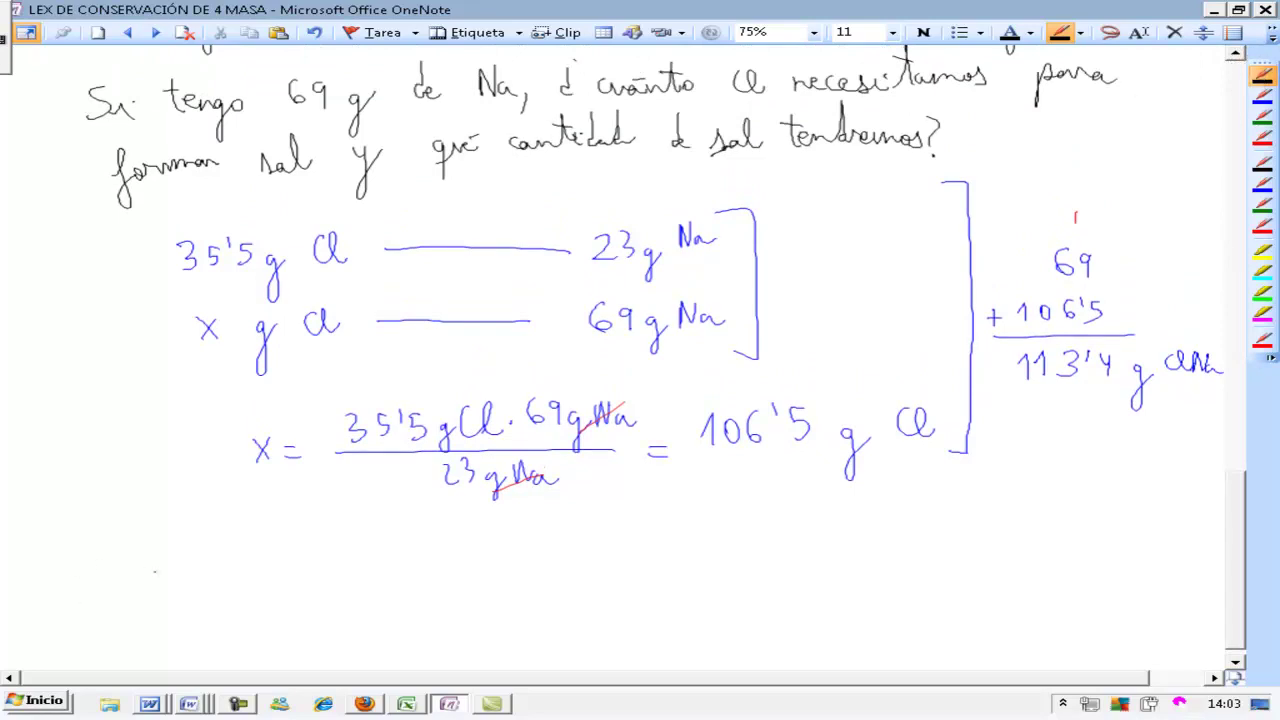
# Write the proportion 35'5 g Cl / 23 g Na = x g Cl / 69 g Na.
pyautogui.moveTo(195, 542)
pyautogui.mouseDown()
pyautogui.moveTo(203, 562)
pyautogui.moveTo(240, 547)
pyautogui.mouseUp()
pyautogui.moveTo(263, 541); pyautogui.dragTo(262, 550)
pyautogui.moveTo(323, 540)
pyautogui.mouseDown()
pyautogui.moveTo(313, 552)
pyautogui.moveTo(342, 548)
pyautogui.mouseUp()
pyautogui.moveTo(190, 568); pyautogui.dragTo(348, 562)
pyautogui.moveTo(221, 592)
pyautogui.mouseDown()
pyautogui.moveTo(277, 622)
pyautogui.moveTo(316, 588)
pyautogui.mouseUp()
pyautogui.moveTo(318, 598); pyautogui.dragTo(372, 558)
pyautogui.moveTo(352, 568); pyautogui.dragTo(524, 558)
pyautogui.moveTo(416, 537)
pyautogui.mouseDown()
pyautogui.moveTo(431, 550)
pyautogui.moveTo(417, 550)
pyautogui.mouseUp()
pyautogui.moveTo(442, 534)
pyautogui.mouseDown()
pyautogui.moveTo(448, 552)
pyautogui.moveTo(504, 540)
pyautogui.mouseUp()
pyautogui.moveTo(430, 566)
pyautogui.mouseDown()
pyautogui.moveTo(420, 586)
pyautogui.moveTo(452, 586)
pyautogui.moveTo(450, 614)
pyautogui.mouseUp()
pyautogui.moveTo(470, 590)
pyautogui.mouseDown()
pyautogui.moveTo(476, 570)
pyautogui.moveTo(490, 586)
pyautogui.moveTo(538, 566)
pyautogui.mouseUp()
pyautogui.moveTo(538, 572); pyautogui.dragTo(528, 584)
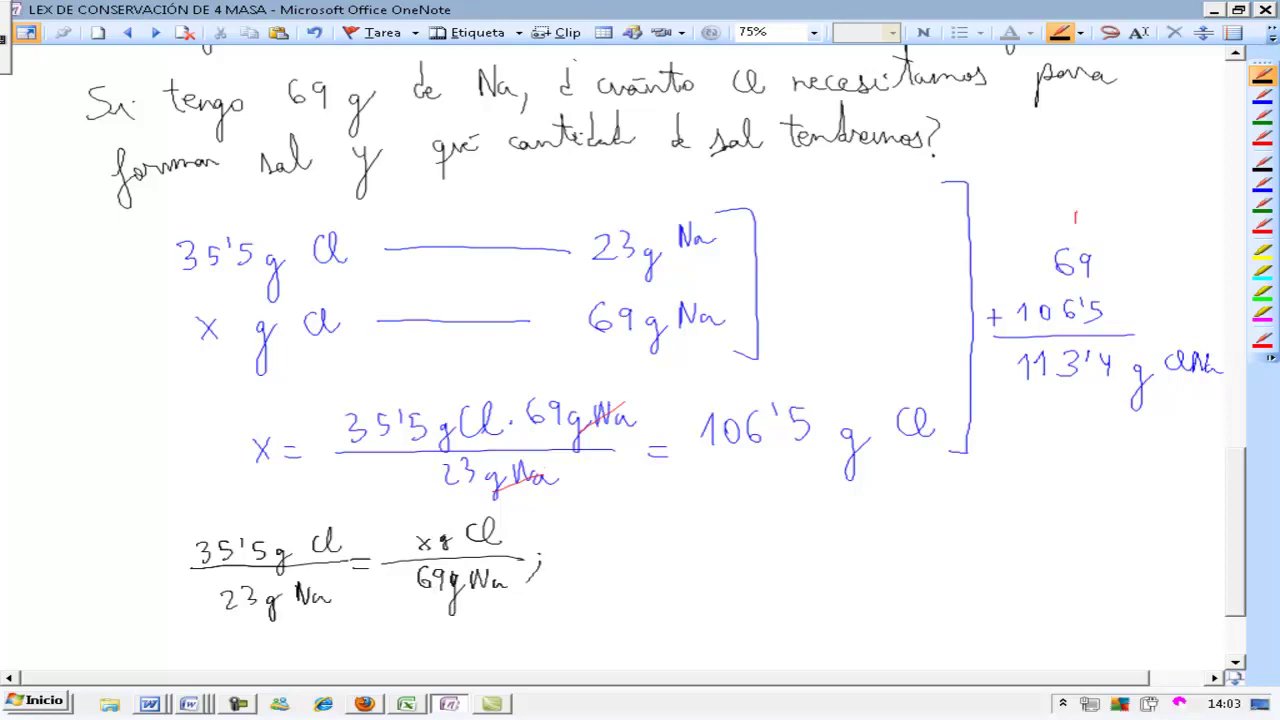
# In blue ink, rearrange it as 35'5 g Cl · 69 g Na / 23 g Na = x g Cl.
pyautogui.click(1262, 95)
pyautogui.moveTo(582, 526)
pyautogui.mouseDown()
pyautogui.moveTo(598, 530)
pyautogui.moveTo(584, 548)
pyautogui.moveTo(614, 546)
pyautogui.moveTo(628, 528)
pyautogui.mouseUp()
pyautogui.moveTo(640, 530)
pyautogui.mouseDown()
pyautogui.moveTo(652, 520)
pyautogui.moveTo(640, 544)
pyautogui.moveTo(676, 564)
pyautogui.mouseUp()
pyautogui.moveTo(713, 524)
pyautogui.mouseDown()
pyautogui.moveTo(736, 542)
pyautogui.moveTo(800, 544)
pyautogui.moveTo(828, 566)
pyautogui.moveTo(878, 512)
pyautogui.moveTo(906, 534)
pyautogui.mouseUp()
pyautogui.click(752, 535)
pyautogui.click(852, 538)
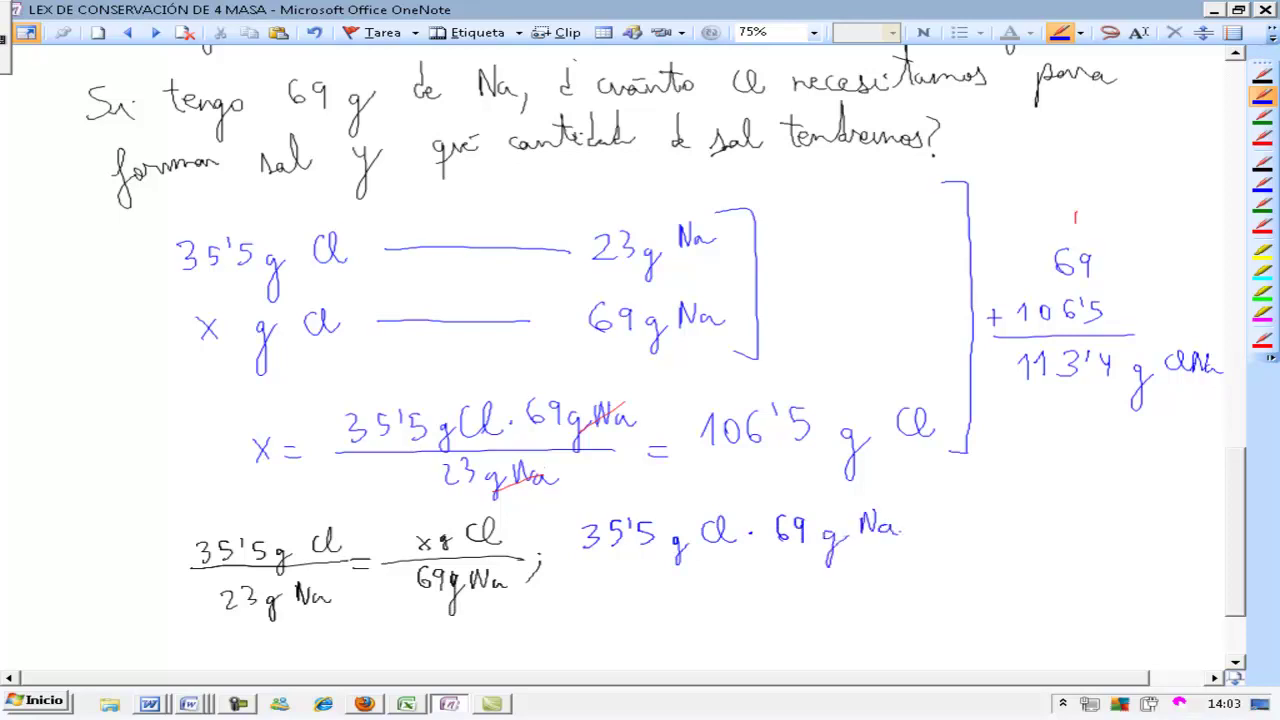
pyautogui.moveTo(572, 557); pyautogui.dragTo(914, 556)
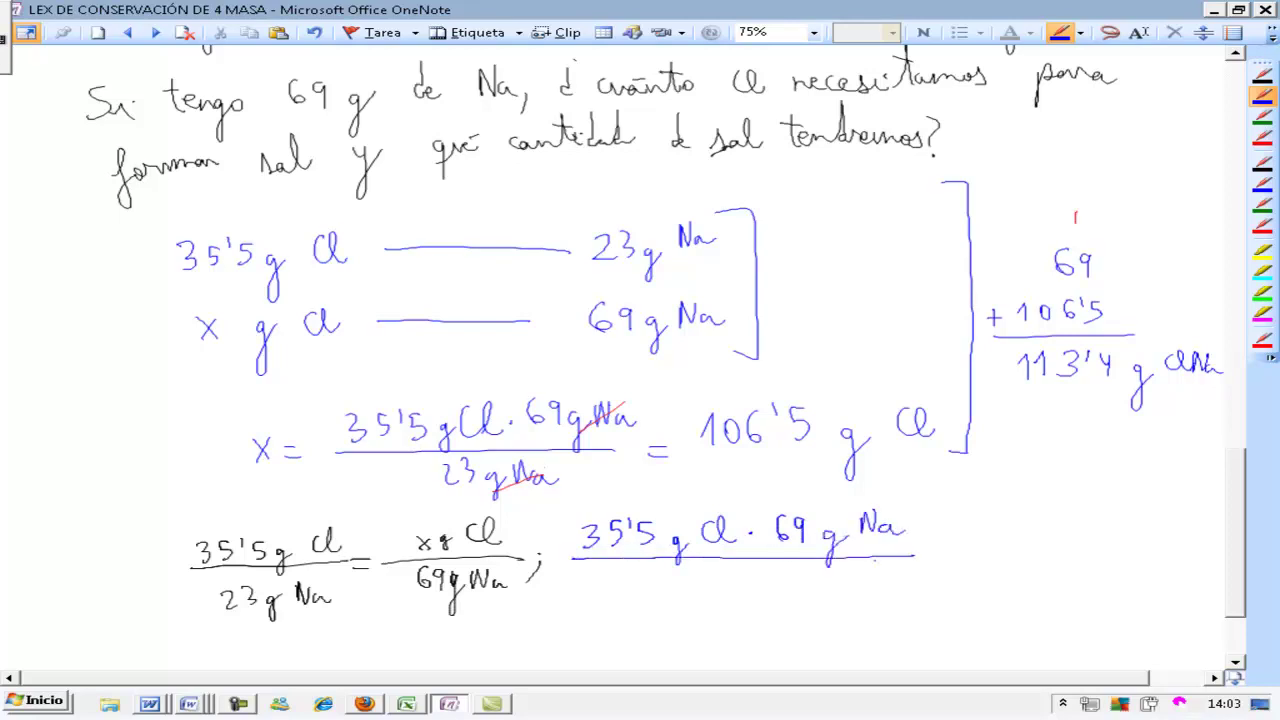
pyautogui.moveTo(670, 573); pyautogui.dragTo(690, 594)
pyautogui.moveTo(698, 568)
pyautogui.mouseDown()
pyautogui.moveTo(726, 606)
pyautogui.moveTo(760, 572)
pyautogui.moveTo(788, 588)
pyautogui.mouseUp()
pyautogui.moveTo(921, 548); pyautogui.dragTo(942, 547)
pyautogui.moveTo(922, 558); pyautogui.dragTo(998, 570)
pyautogui.click(1001, 548)
pyautogui.moveTo(1034, 538)
pyautogui.mouseDown()
pyautogui.moveTo(1024, 550)
pyautogui.moveTo(1048, 548)
pyautogui.mouseUp()
# Write x = 106'5 below the fraction.
pyautogui.moveTo(594, 622); pyautogui.dragTo(612, 638)
pyautogui.moveTo(612, 622)
pyautogui.mouseDown()
pyautogui.moveTo(595, 638)
pyautogui.moveTo(634, 627)
pyautogui.mouseUp()
pyautogui.moveTo(621, 636); pyautogui.dragTo(634, 635)
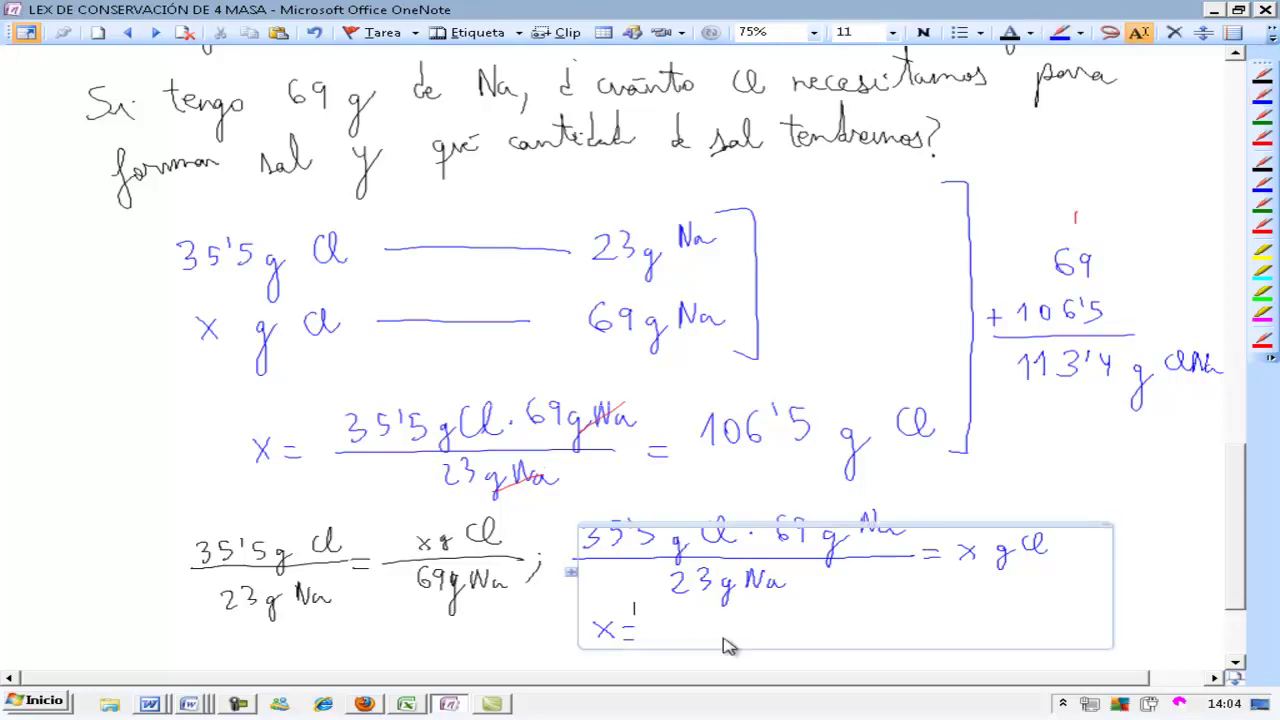
pyautogui.moveTo(662, 612)
pyautogui.mouseDown()
pyautogui.moveTo(660, 630)
pyautogui.moveTo(684, 616)
pyautogui.moveTo(697, 628)
pyautogui.mouseUp()
pyautogui.moveTo(717, 612)
pyautogui.mouseDown()
pyautogui.moveTo(713, 624)
pyautogui.moveTo(764, 644)
pyautogui.moveTo(812, 628)
pyautogui.mouseUp()
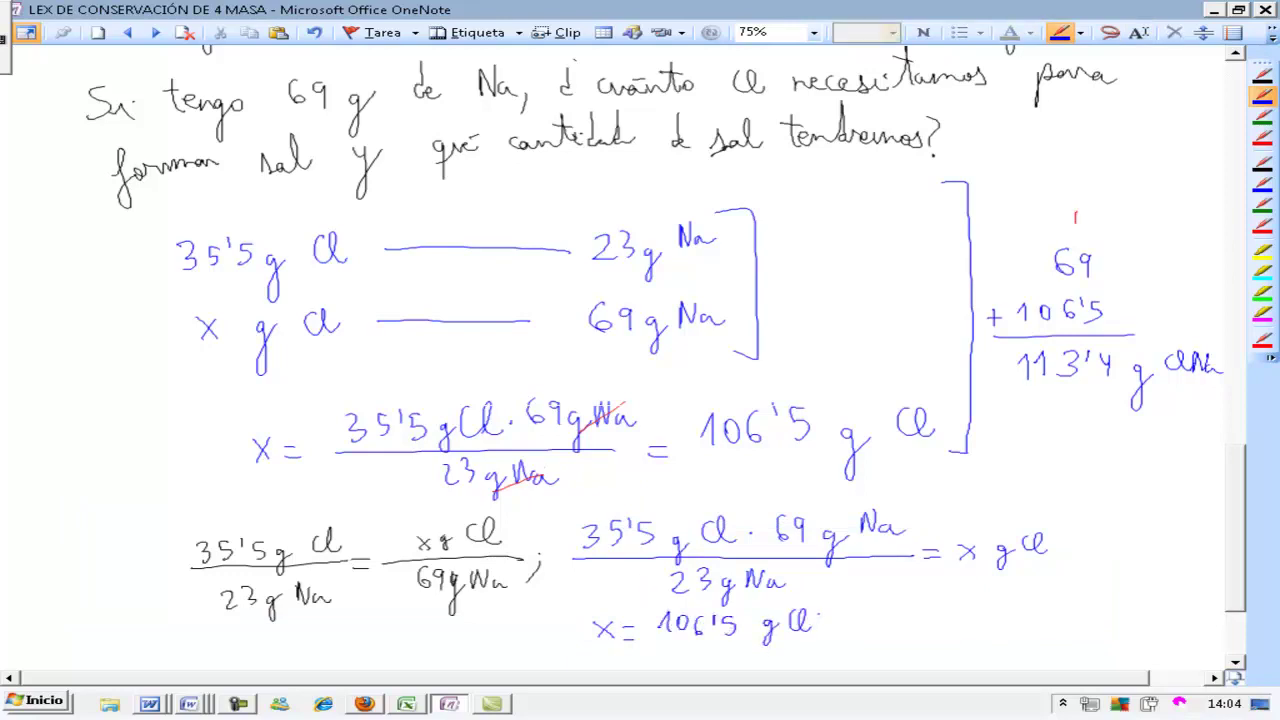
# Draw a red dividing line between the methods and a red arrow to 113'4, then stop inking.
pyautogui.click(1262, 138)
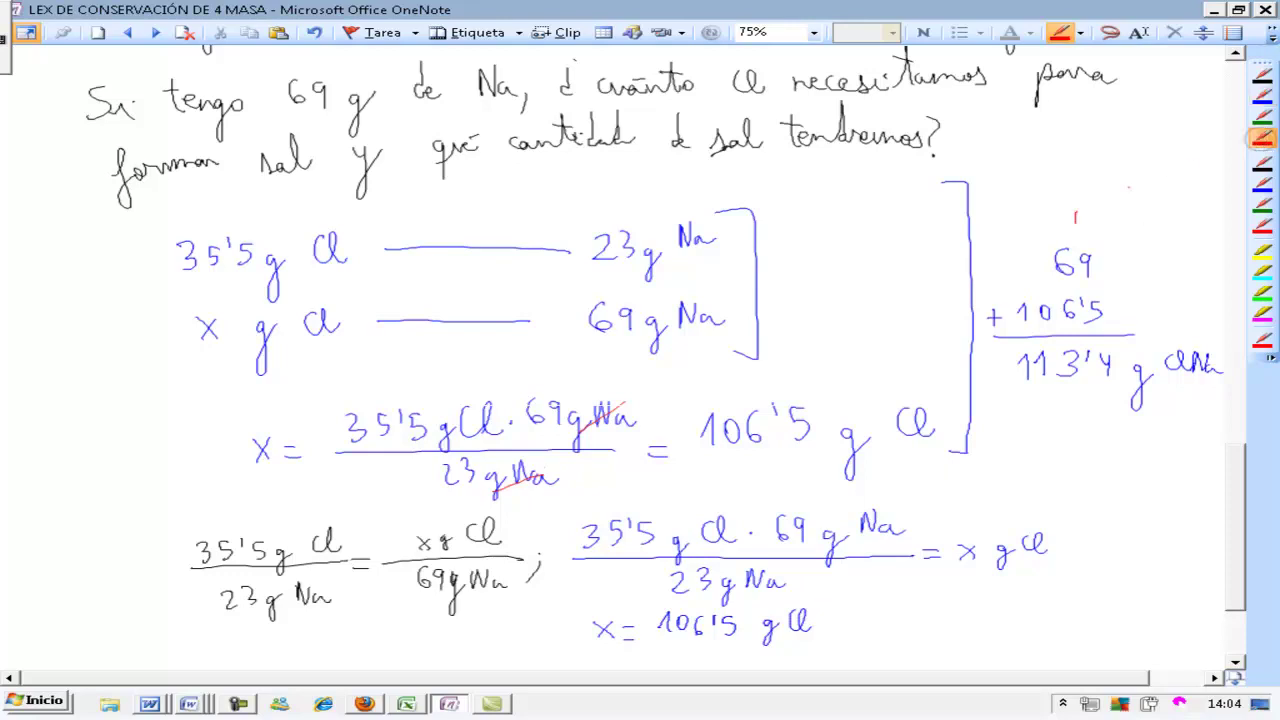
pyautogui.moveTo(115, 497); pyautogui.dragTo(933, 498)
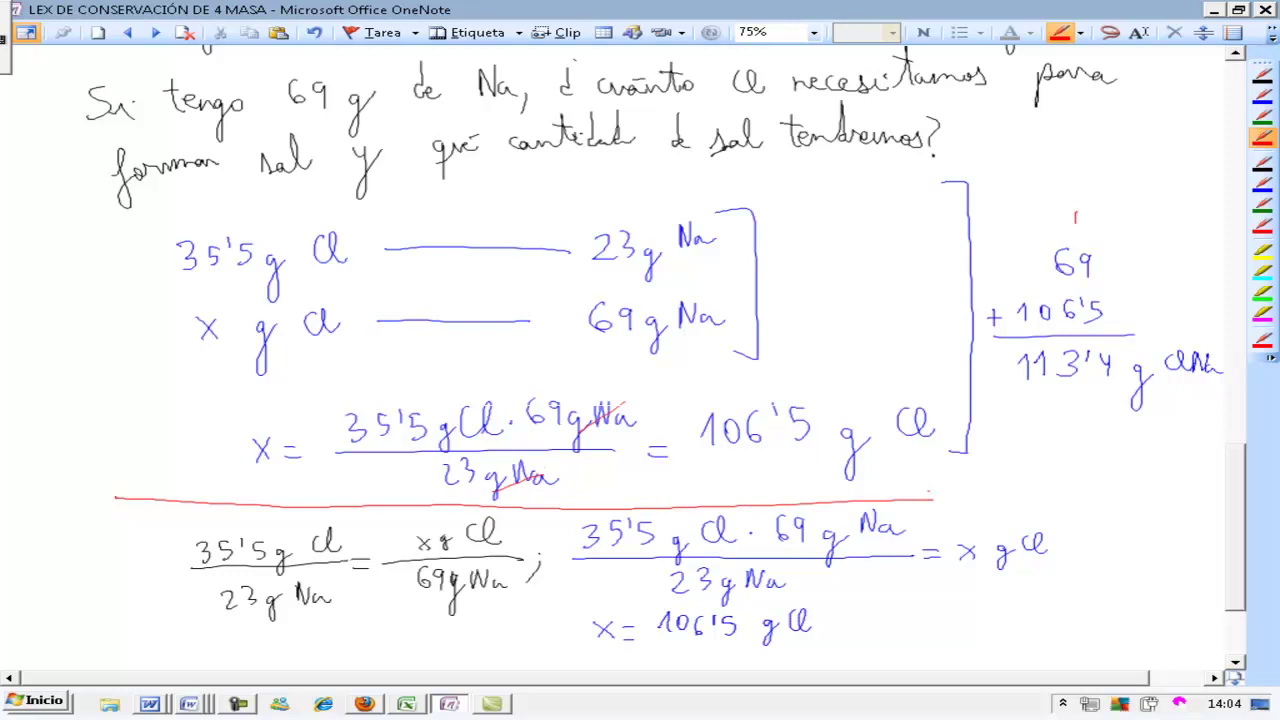
pyautogui.moveTo(960, 490)
pyautogui.mouseDown()
pyautogui.moveTo(1022, 408)
pyautogui.moveTo(1024, 422)
pyautogui.mouseUp()
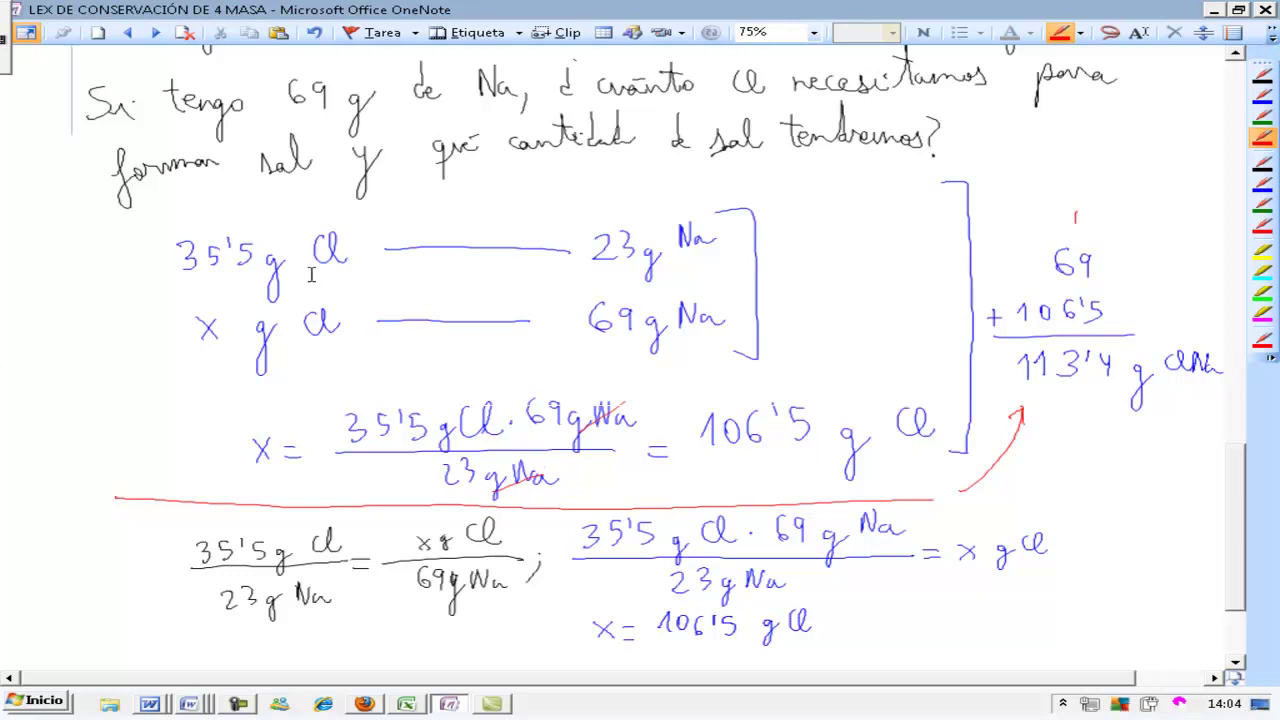
pyautogui.press('Escape')
pyautogui.click(244, 706)
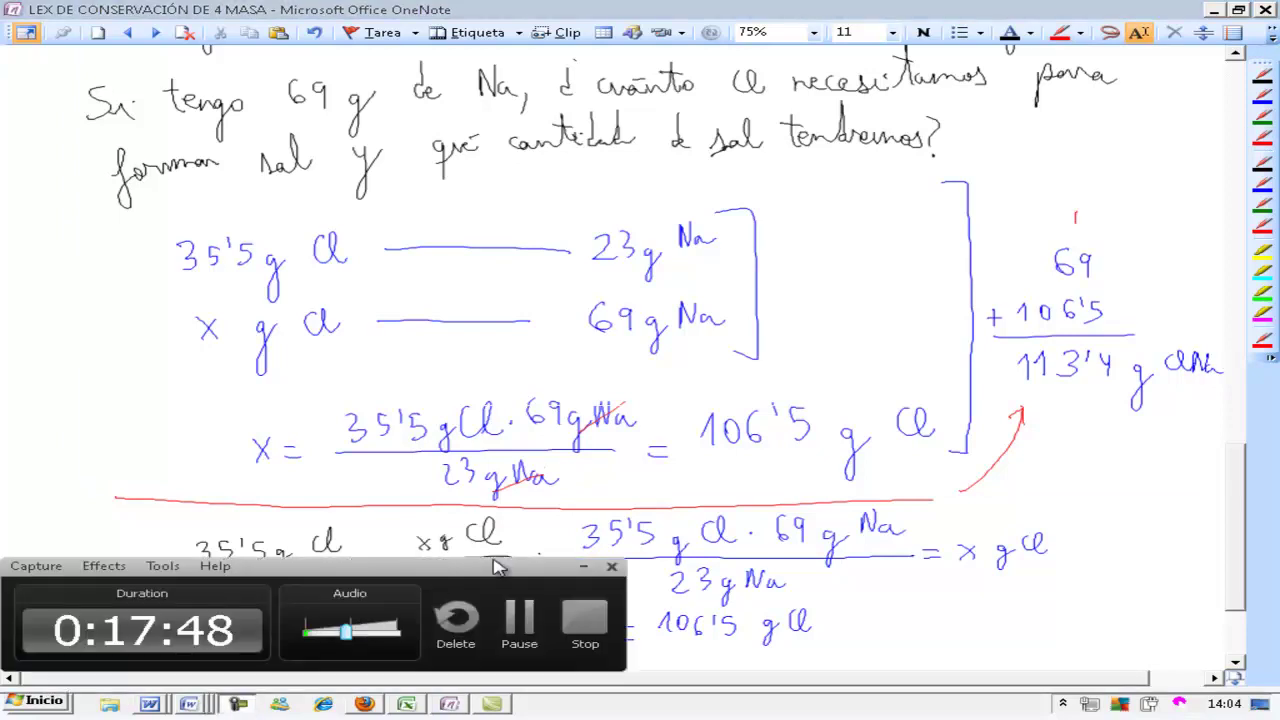